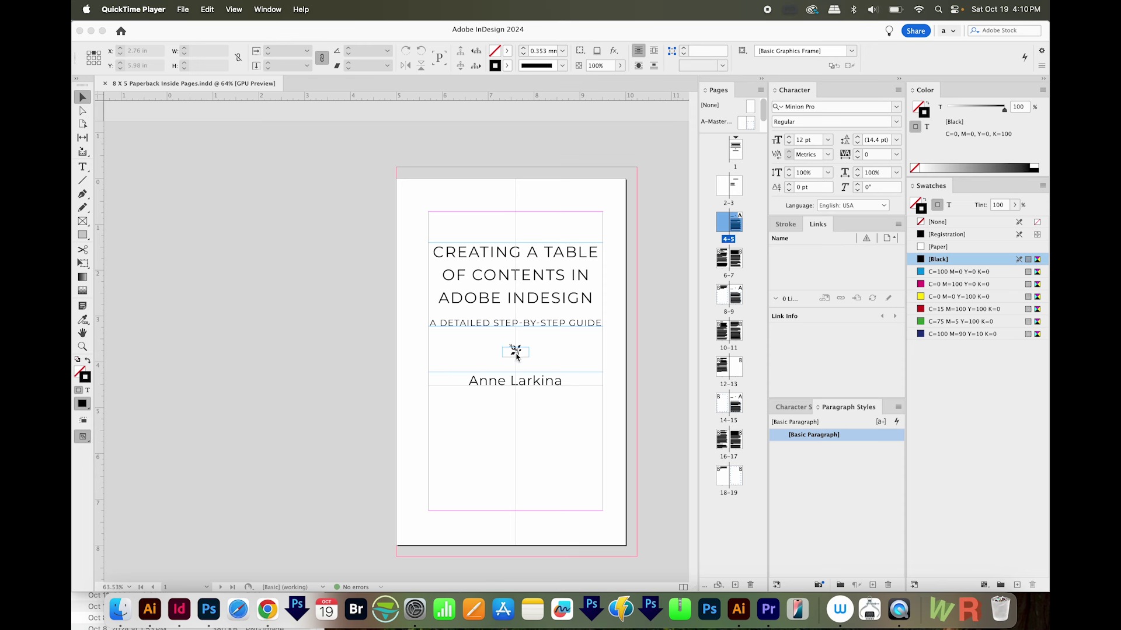
Step: Select all of the Chapter One body text starting on page 5
{"action": "scroll", "coordinate": [536, 335], "scroll_direction": "down", "scroll_amount": 10}
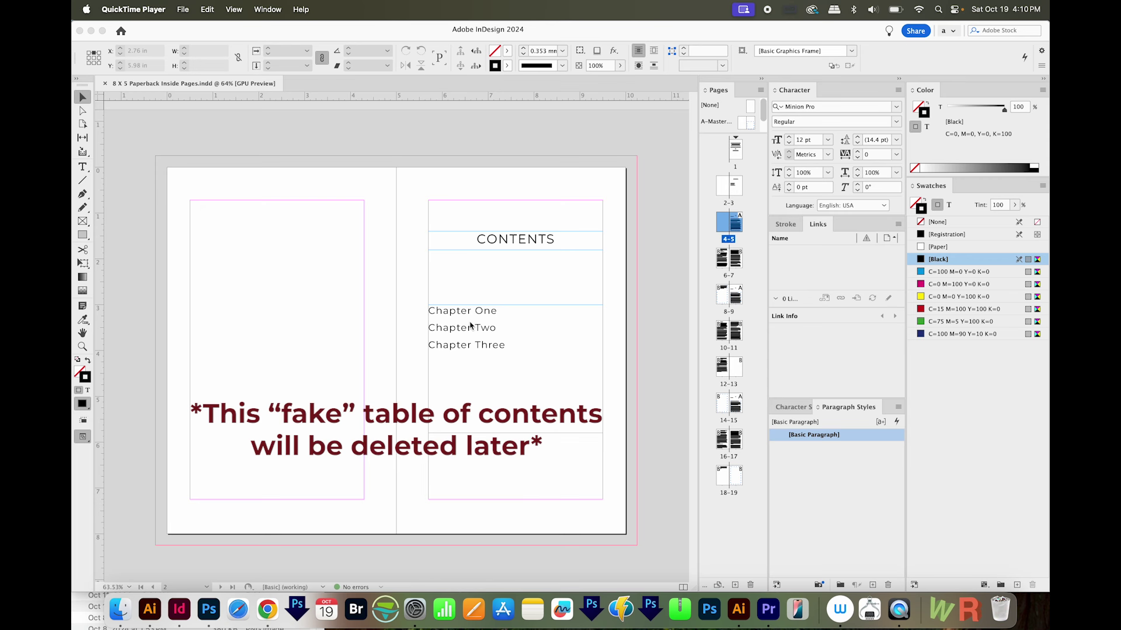
{"action": "scroll", "coordinate": [468, 325], "scroll_direction": "down", "scroll_amount": 10}
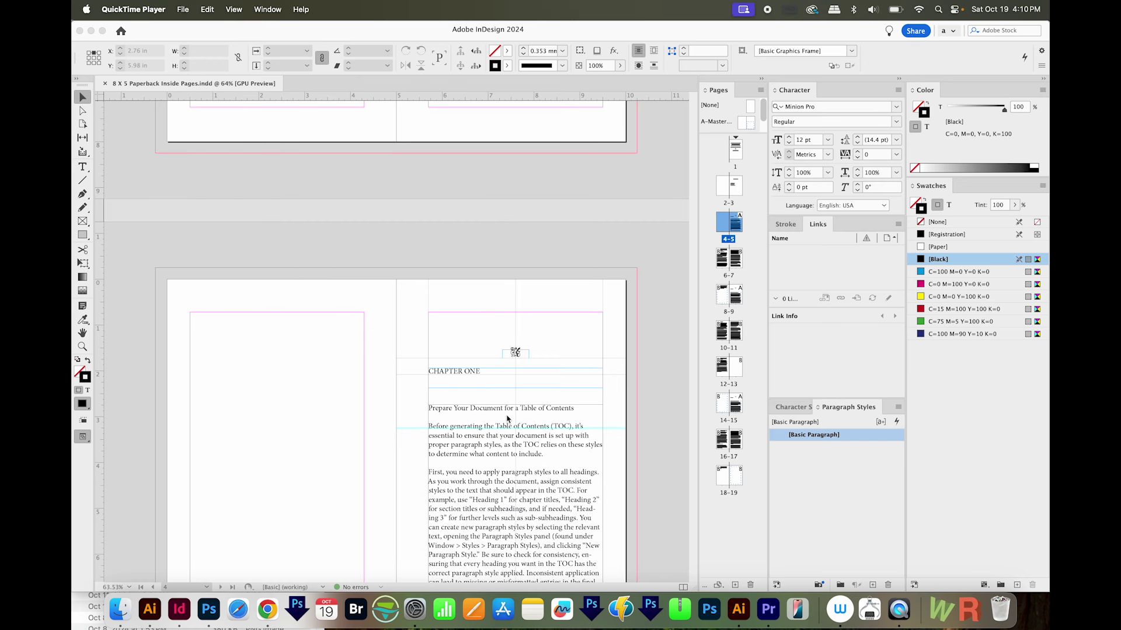
{"action": "scroll", "coordinate": [139, 296], "scroll_direction": "down", "scroll_amount": 10}
{"action": "scroll", "coordinate": [480, 403], "scroll_direction": "down", "scroll_amount": 10}
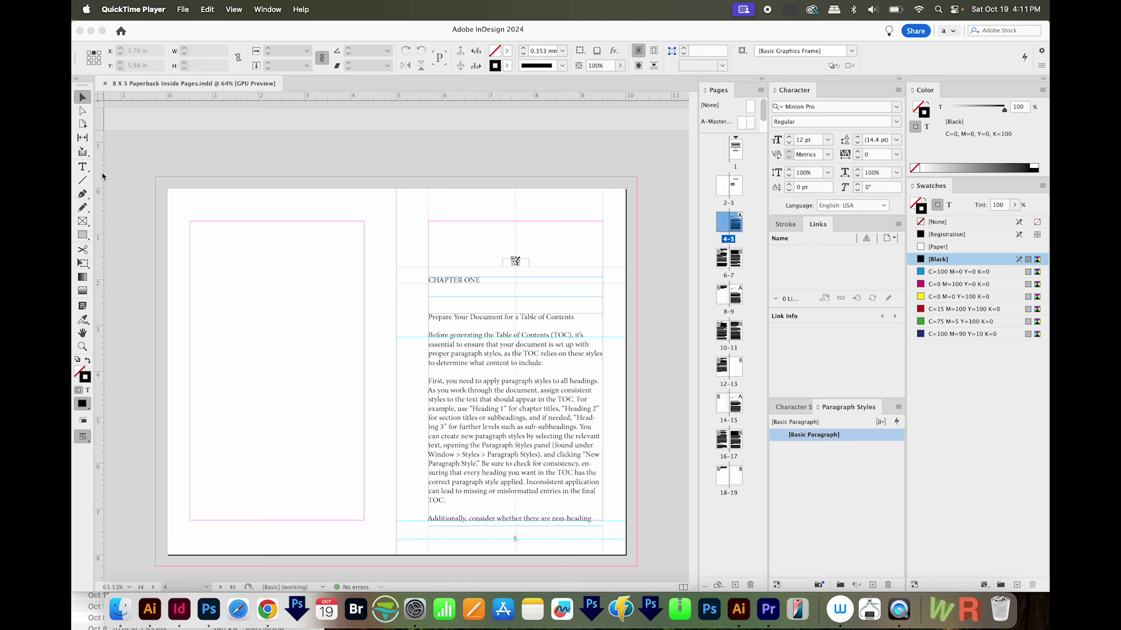
{"action": "left_click", "coordinate": [82, 167]}
{"action": "left_click_drag", "start_coordinate": [504, 354], "coordinate": [533, 353]}
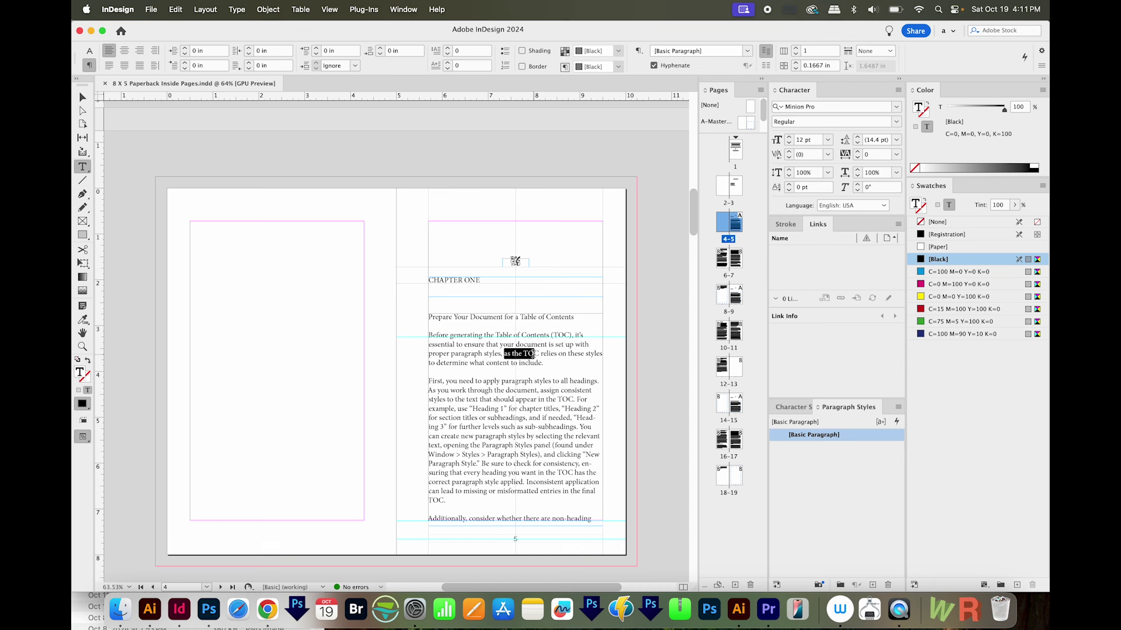
{"action": "key", "text": "super+a"}
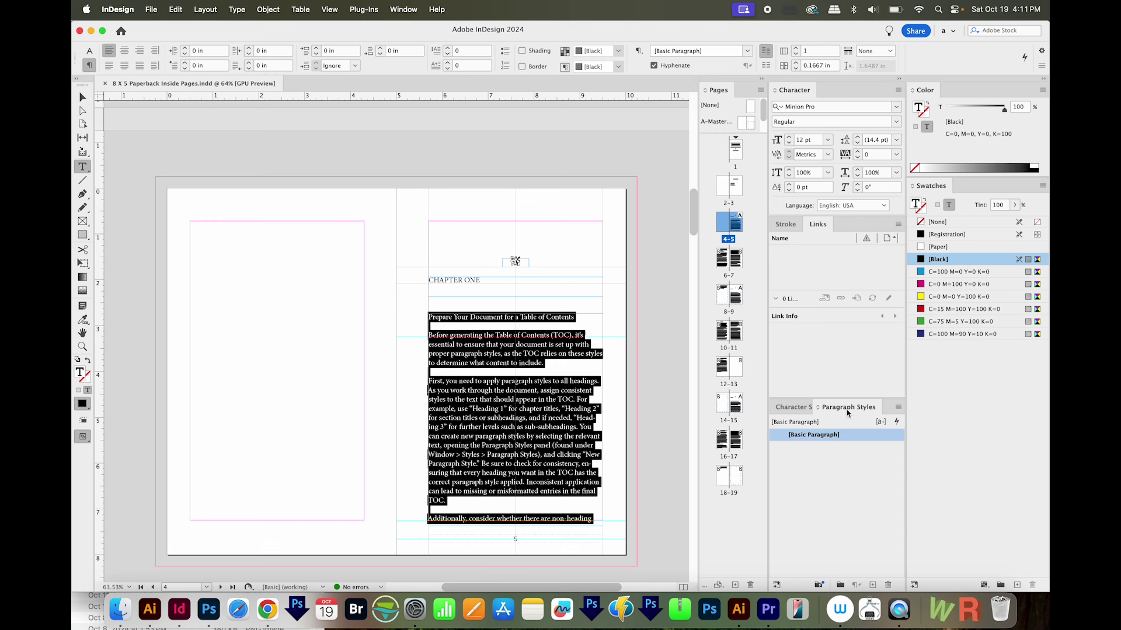
{"action": "left_click", "coordinate": [403, 8]}
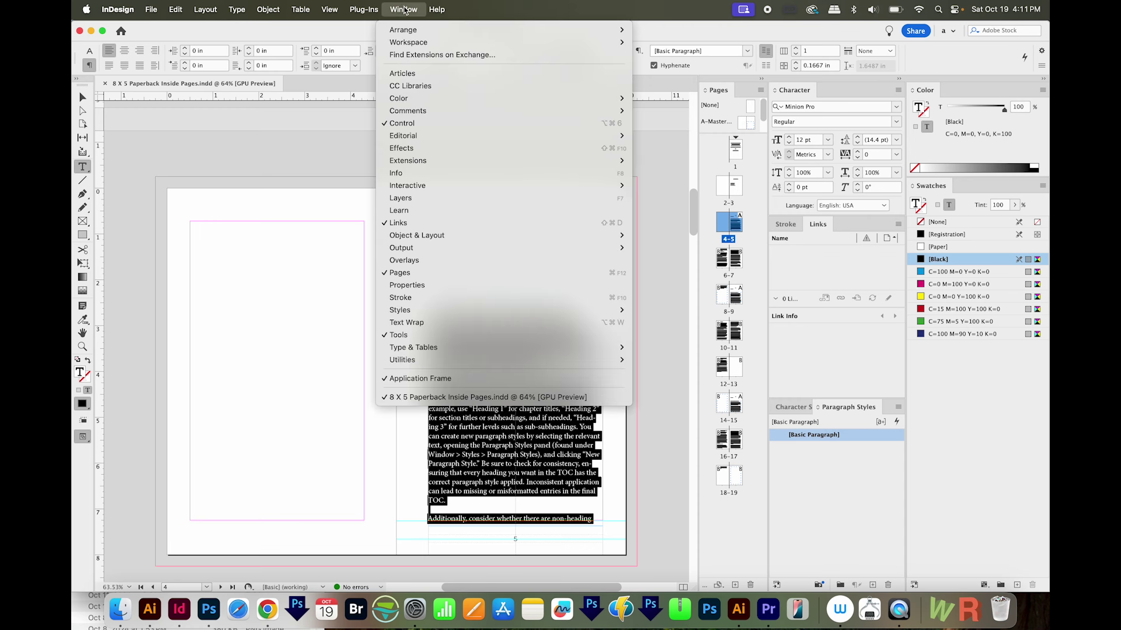
{"action": "mouse_move", "coordinate": [448, 315]}
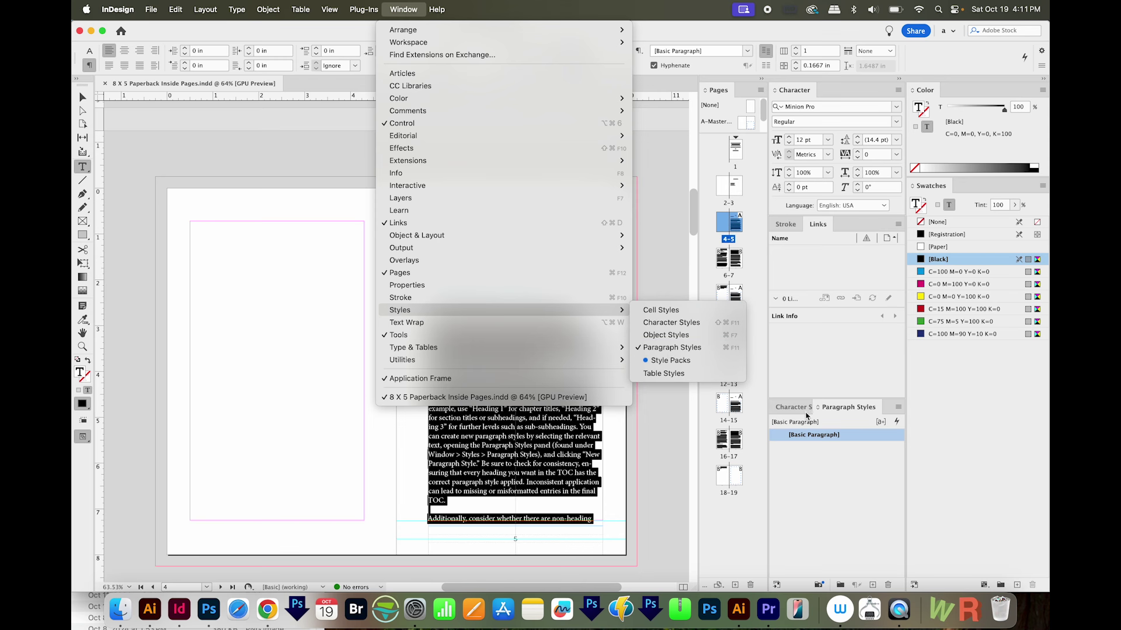
{"action": "left_click", "coordinate": [888, 474]}
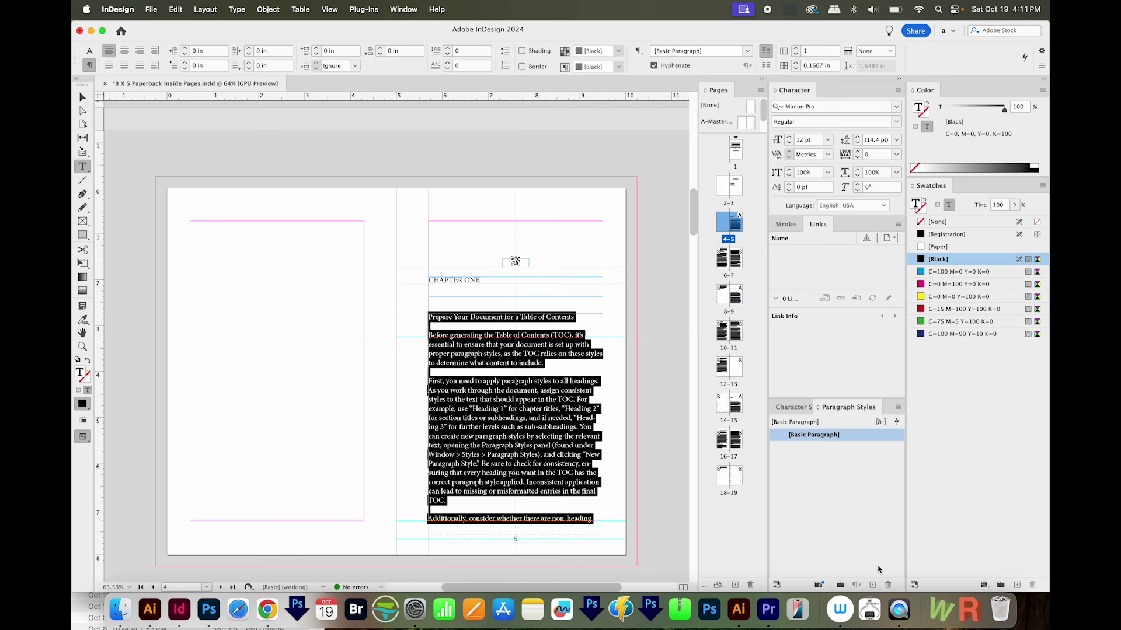
Step: Create a paragraph style named Body and apply it to the selected Chapter One text
{"action": "left_click", "coordinate": [872, 586]}
{"action": "left_click", "coordinate": [826, 451]}
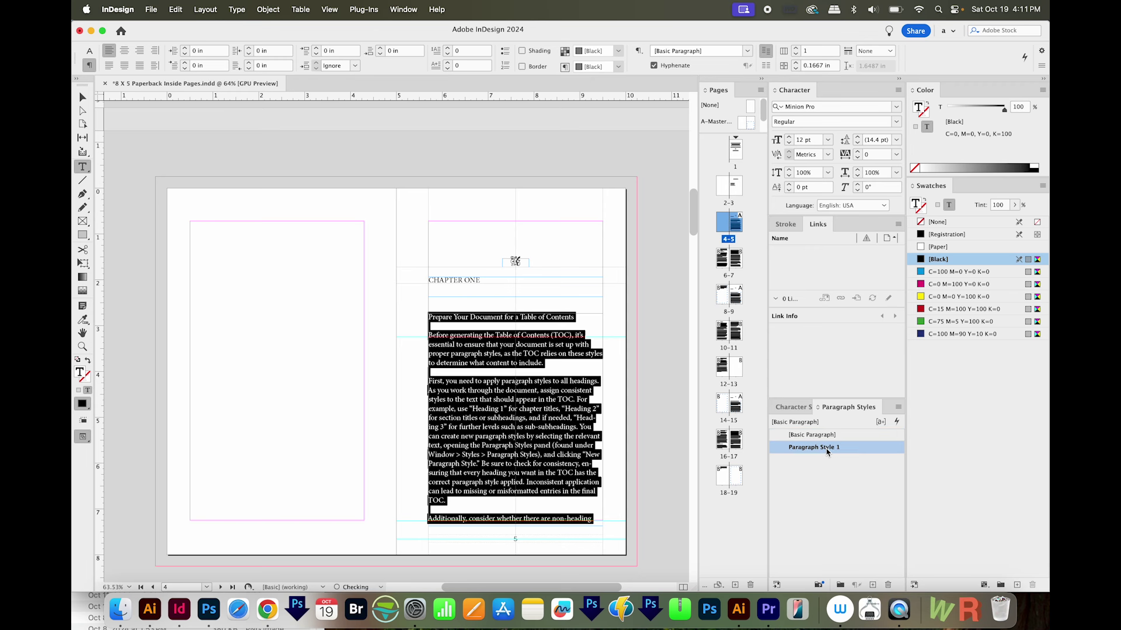
{"action": "double_click", "coordinate": [826, 451]}
{"action": "type", "text": "Body"}
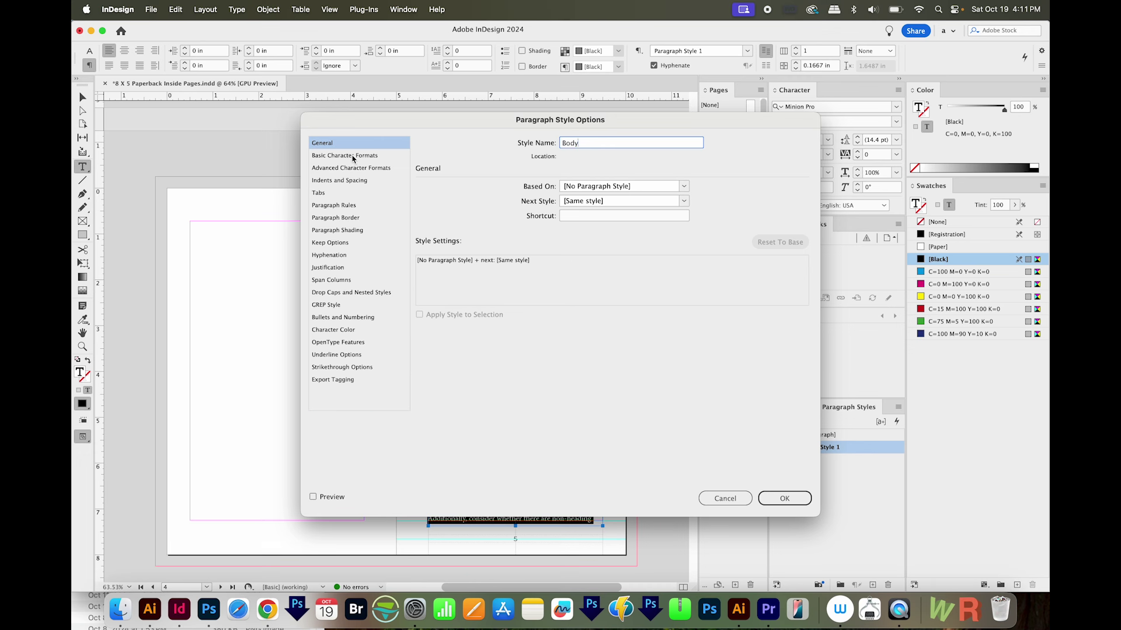
Step: Set the Body style's font to Montserrat Regular at 11 pt and preview it on the page
{"action": "left_click", "coordinate": [352, 157]}
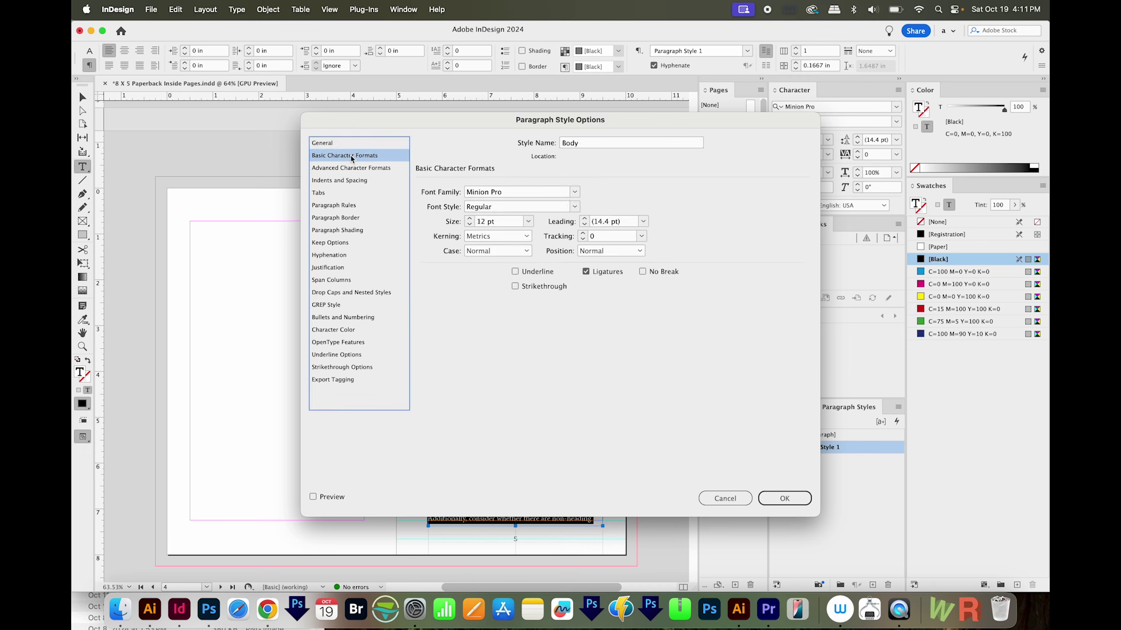
{"action": "key", "text": "Tab"}
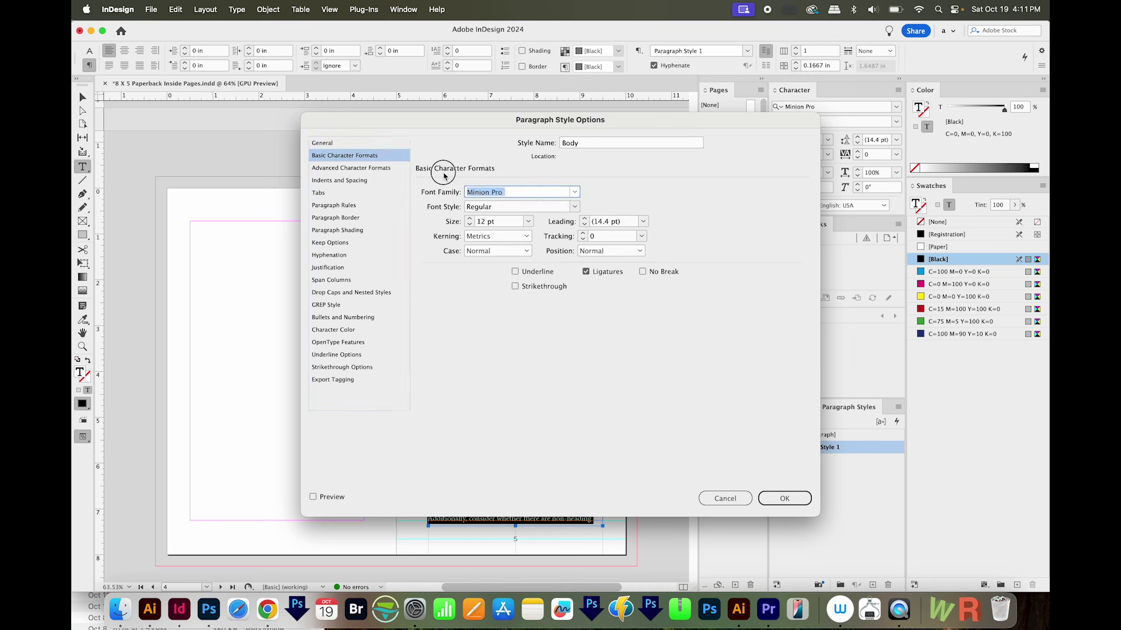
{"action": "type", "text": "Mon"}
{"action": "key", "text": "Tab"}
{"action": "key", "text": "Tab"}
{"action": "type", "text": "11"}
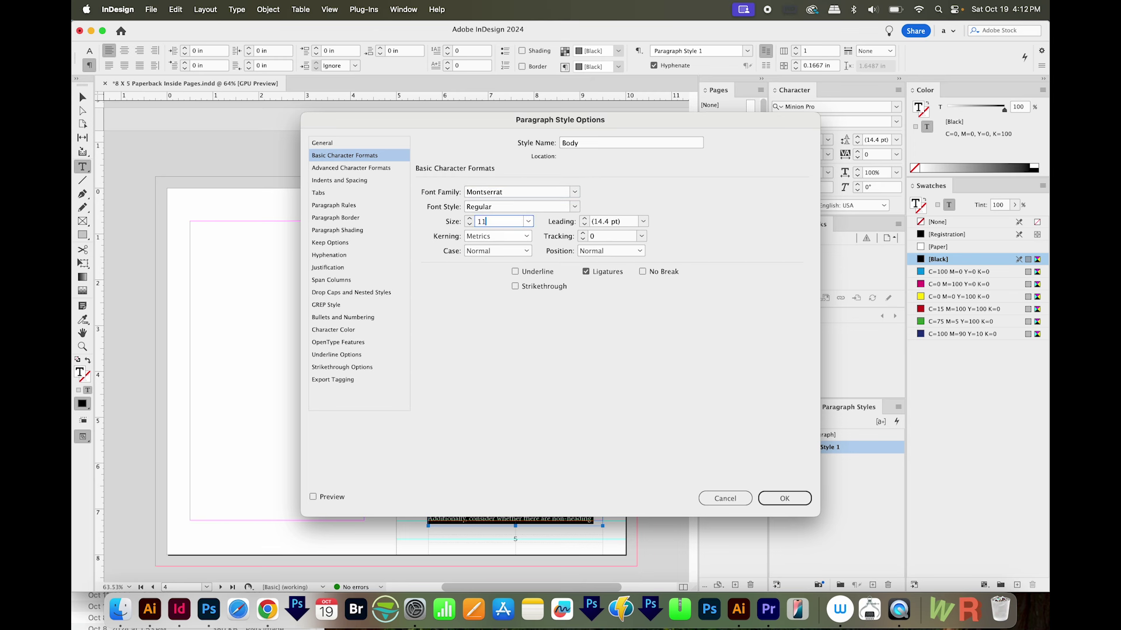
{"action": "left_click_drag", "start_coordinate": [502, 119], "coordinate": [748, 116]}
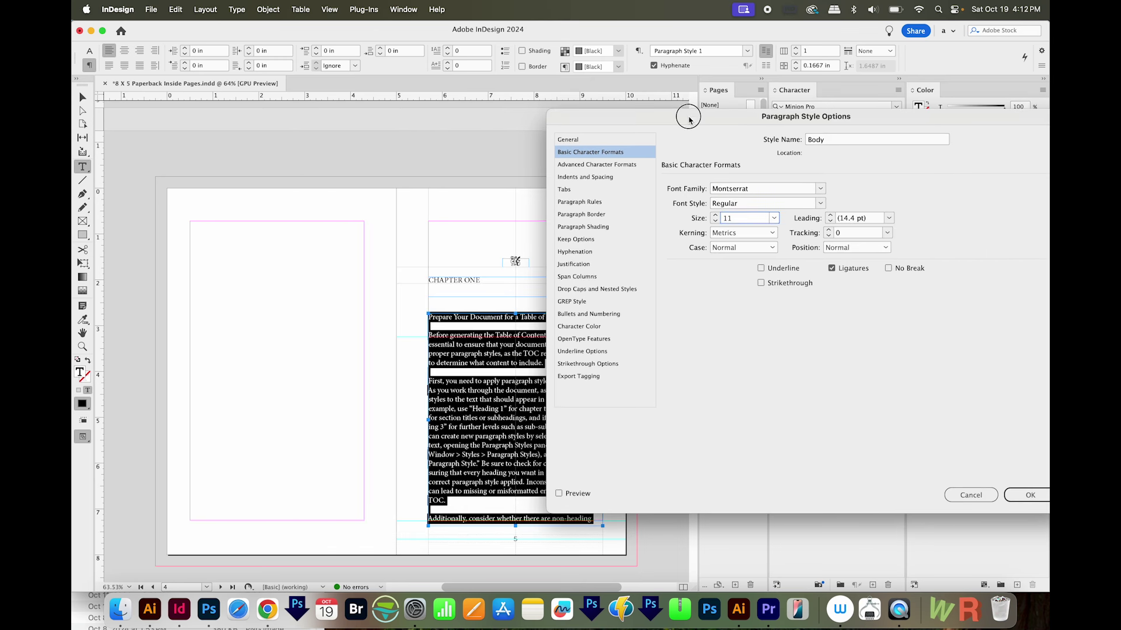
{"action": "left_click", "coordinate": [558, 495]}
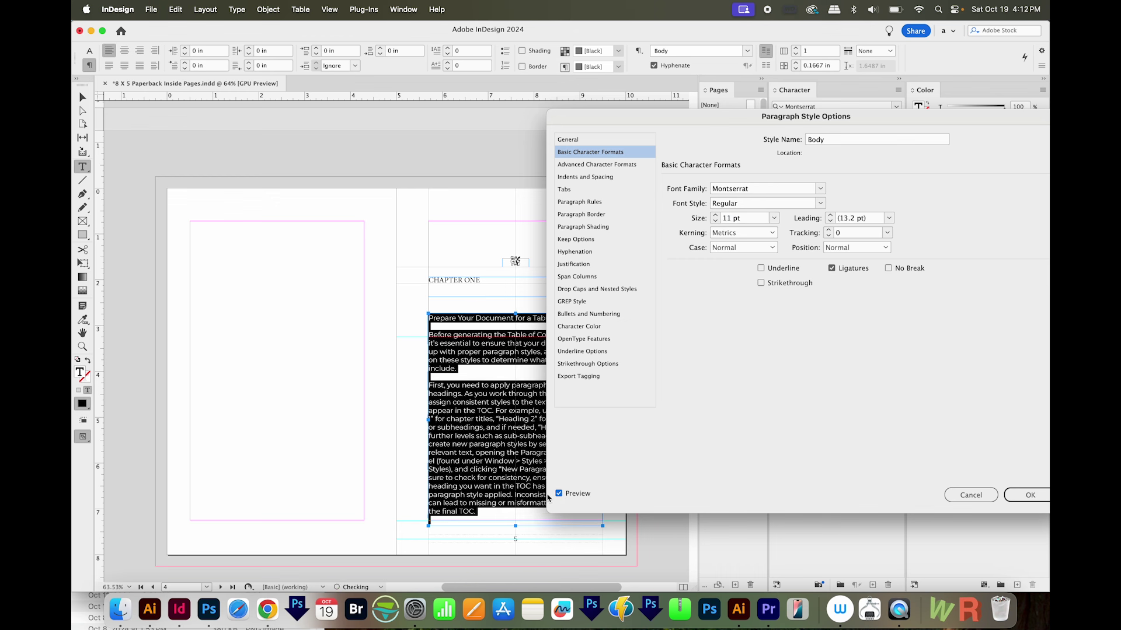
Step: Turn off hyphenation in the Body style and save the style
{"action": "left_click", "coordinate": [576, 252]}
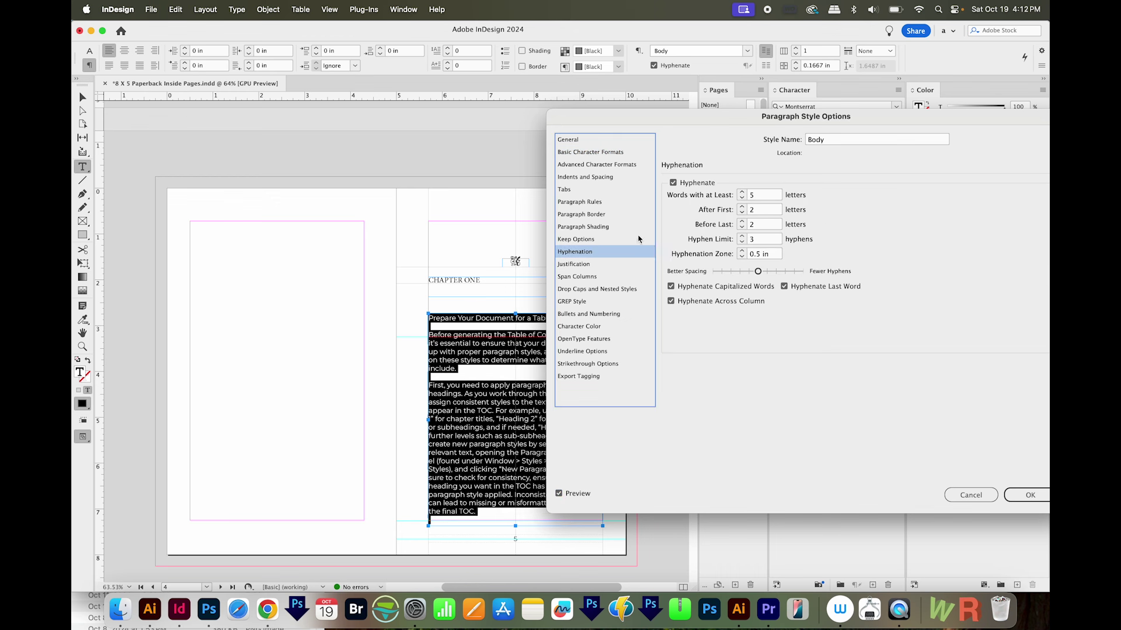
{"action": "left_click", "coordinate": [672, 184]}
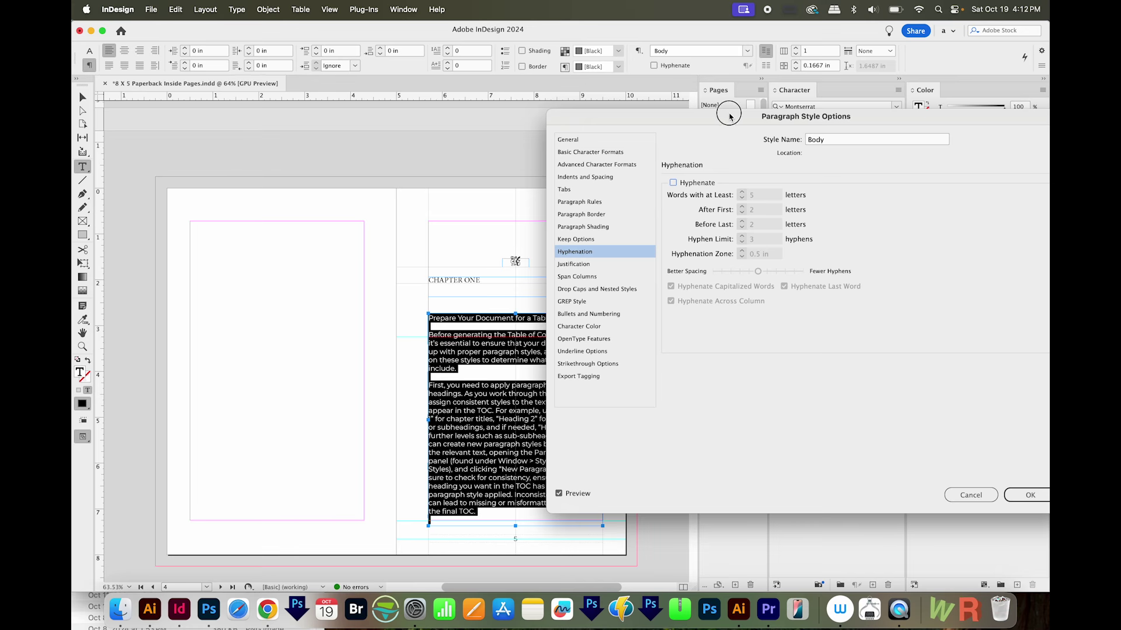
{"action": "left_click_drag", "start_coordinate": [730, 116], "coordinate": [573, 69]}
{"action": "left_click", "coordinate": [874, 447]}
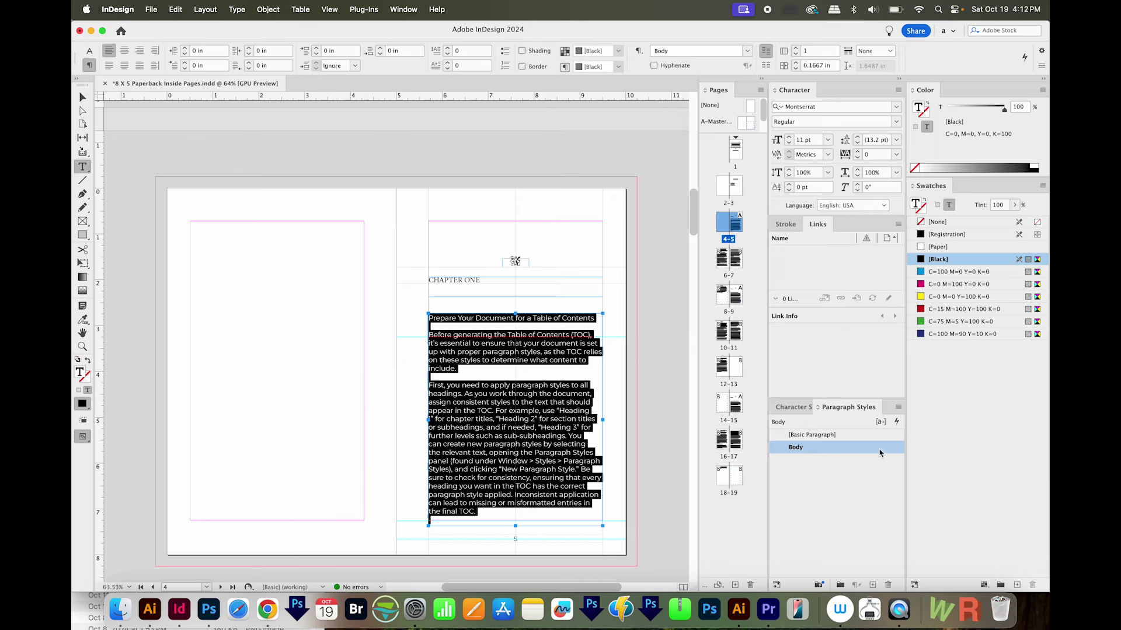
Step: Apply the Body paragraph style to all of the Chapter Two body text
{"action": "scroll", "coordinate": [503, 347], "scroll_direction": "down", "scroll_amount": 5}
{"action": "scroll", "coordinate": [505, 347], "scroll_direction": "down", "scroll_amount": 15}
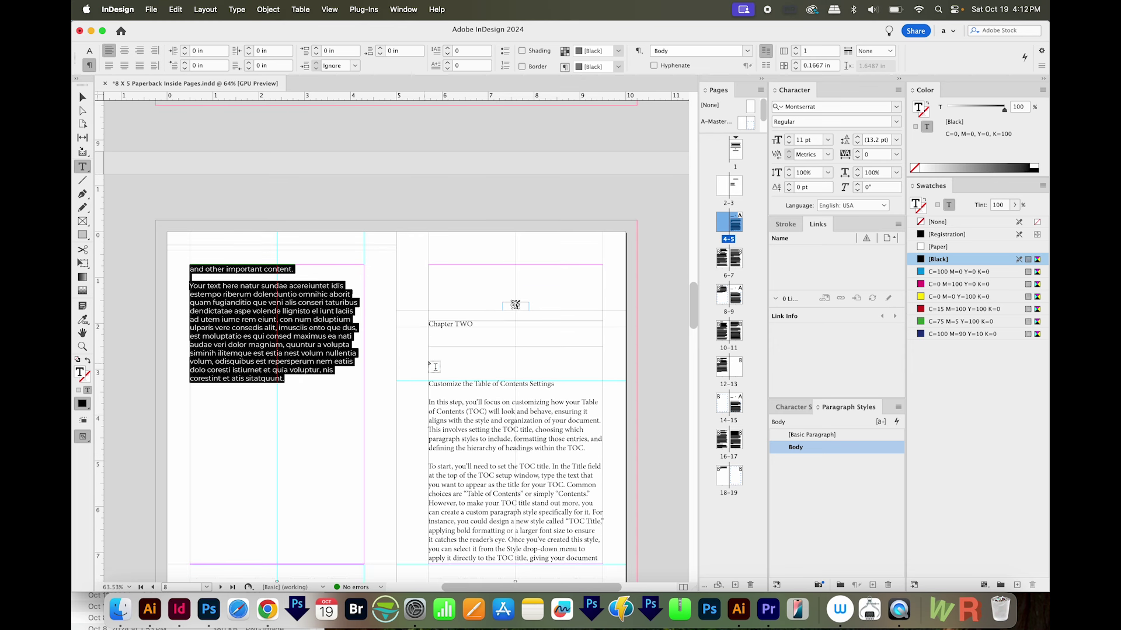
{"action": "left_click", "coordinate": [474, 424]}
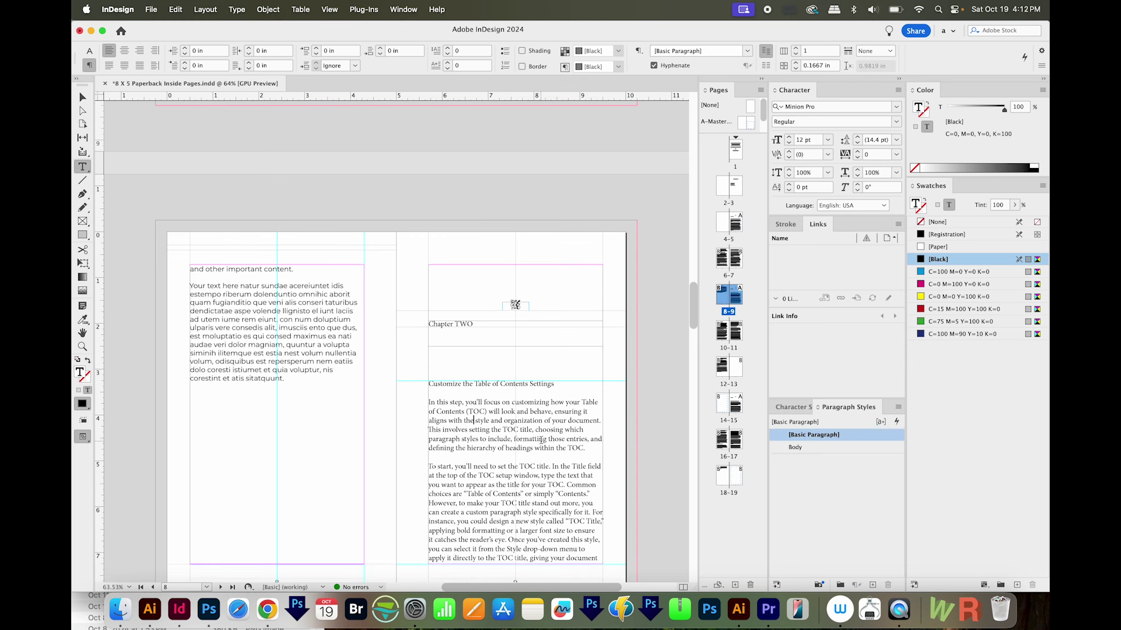
{"action": "key", "text": "super+a"}
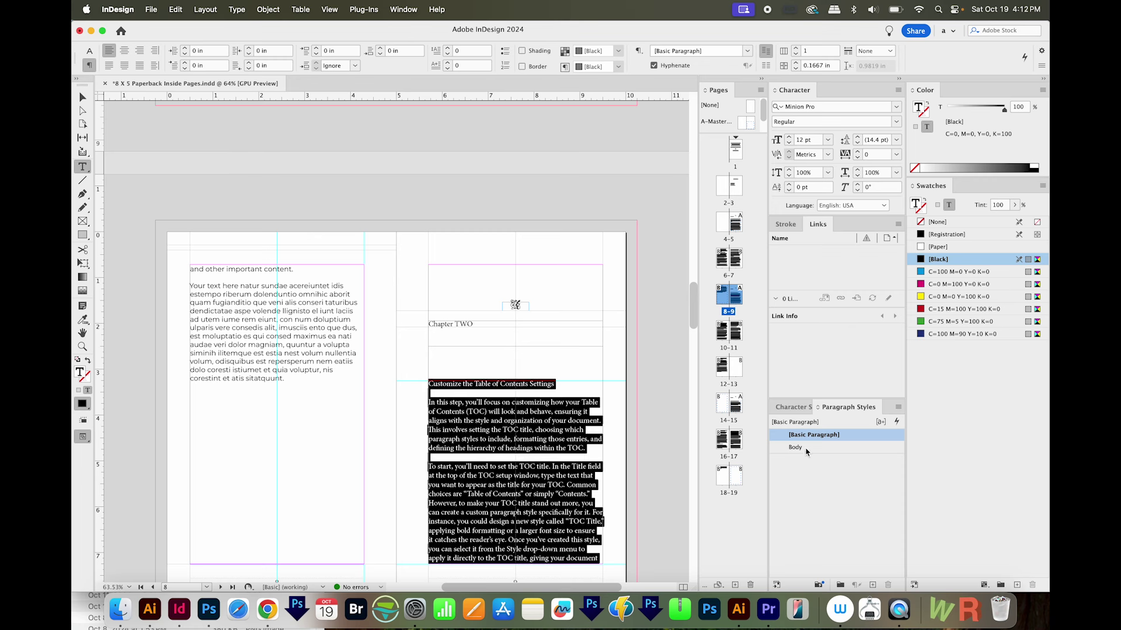
{"action": "left_click", "coordinate": [795, 447]}
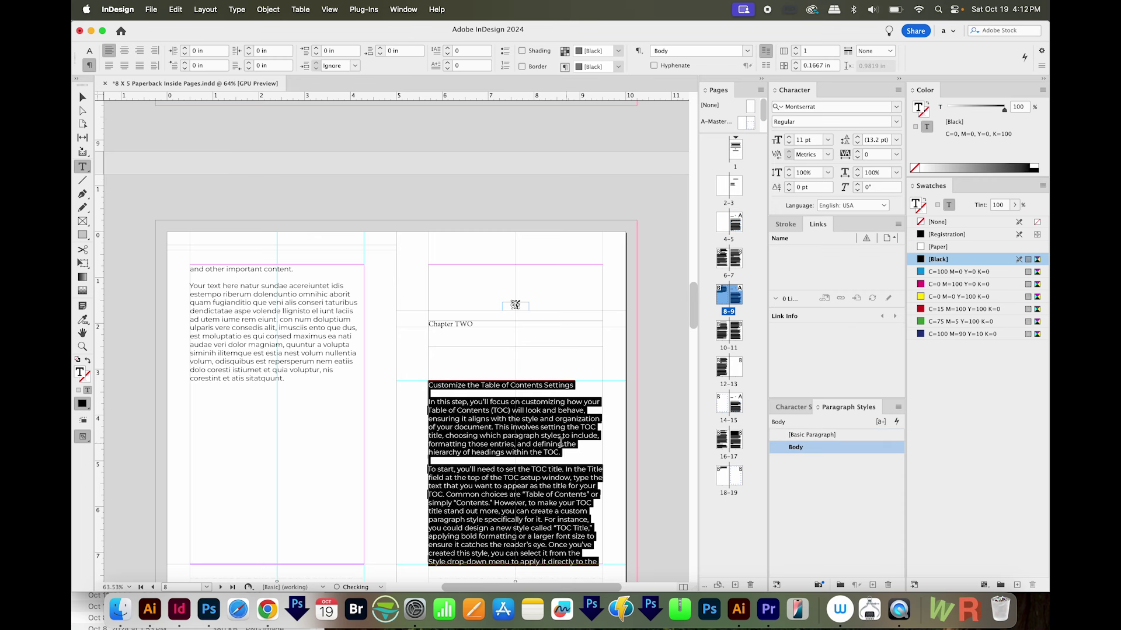
Step: Create a paragraph style named Chapters and apply it to the CHAPTER ONE heading on page 5
{"action": "scroll", "coordinate": [564, 450], "scroll_direction": "up", "scroll_amount": 10}
{"action": "scroll", "coordinate": [563, 408], "scroll_direction": "up", "scroll_amount": 8}
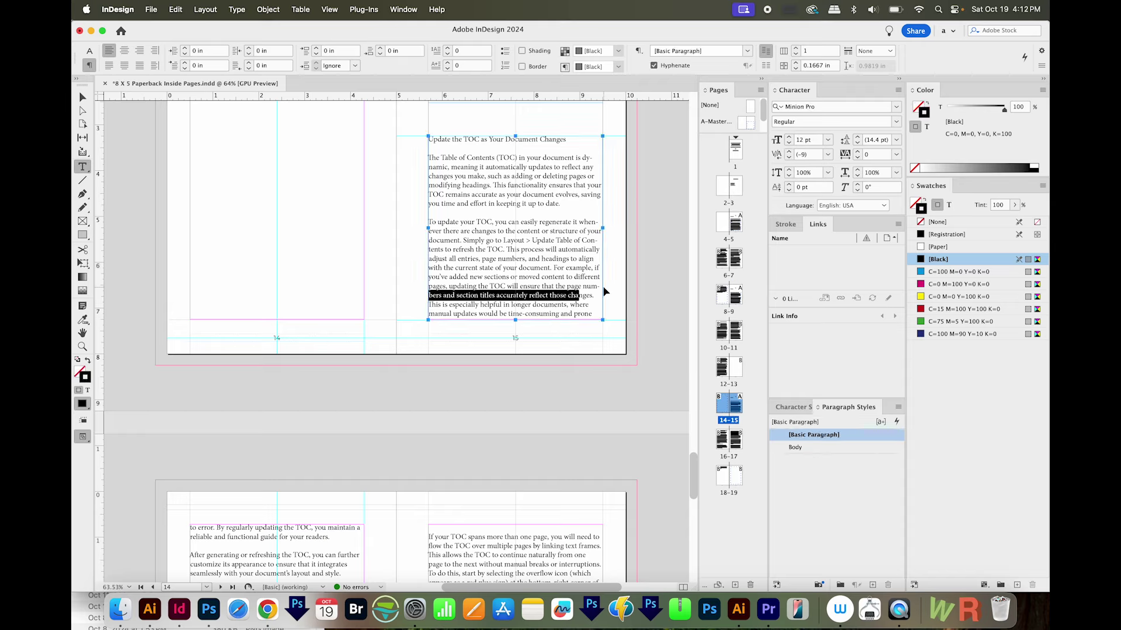
{"action": "left_click", "coordinate": [453, 160]}
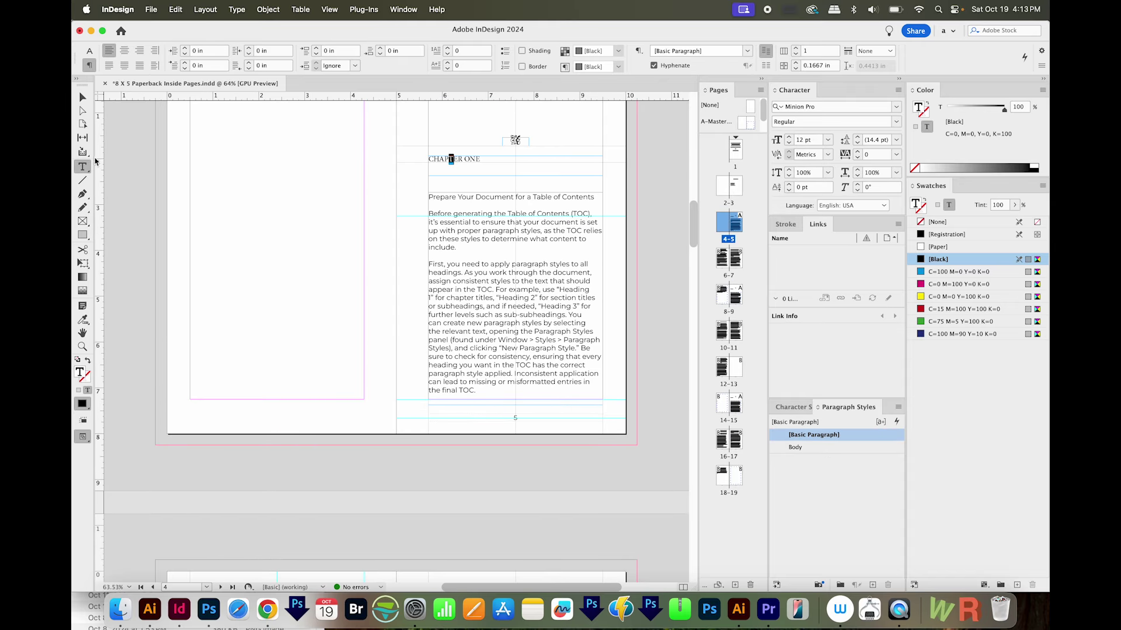
{"action": "key", "text": "super+a"}
{"action": "left_click", "coordinate": [872, 585]}
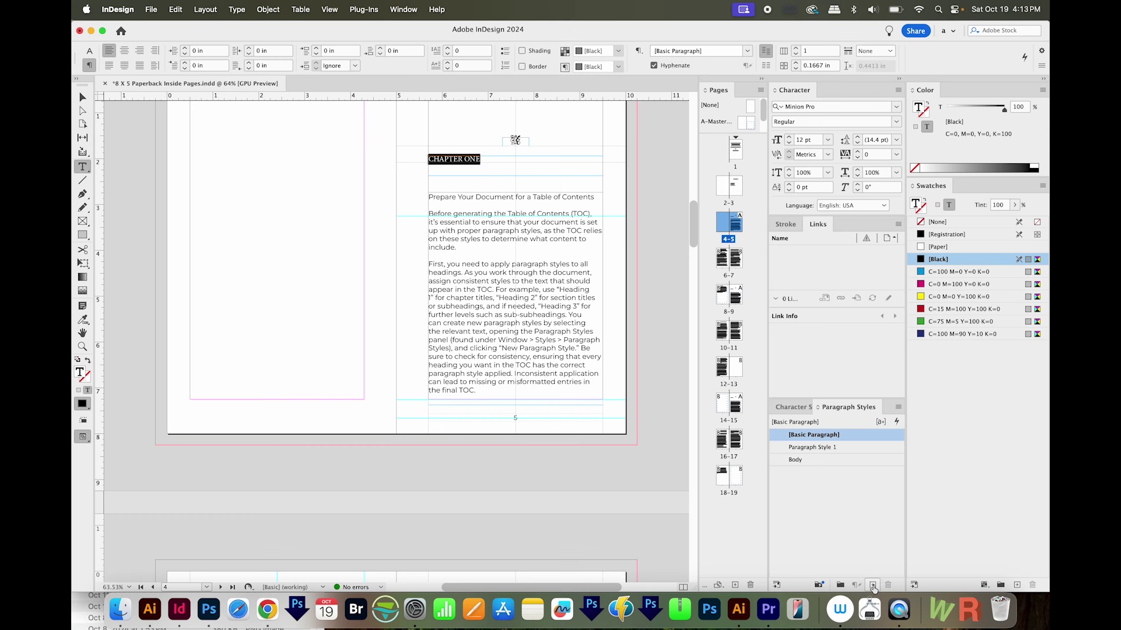
{"action": "double_click", "coordinate": [816, 449]}
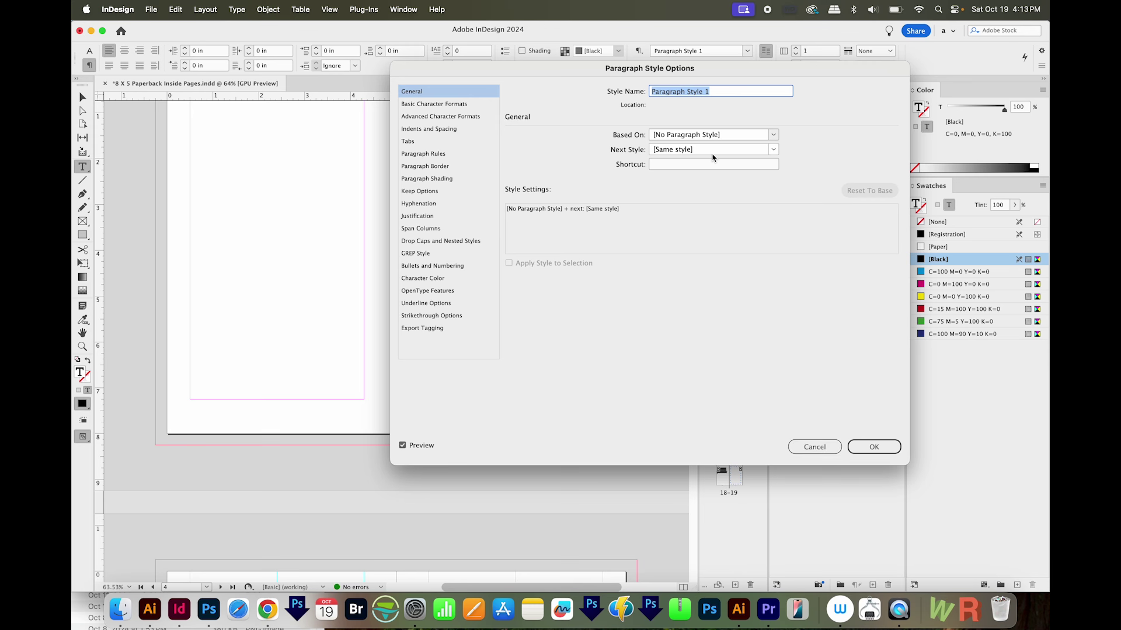
{"action": "type", "text": "Chapters"}
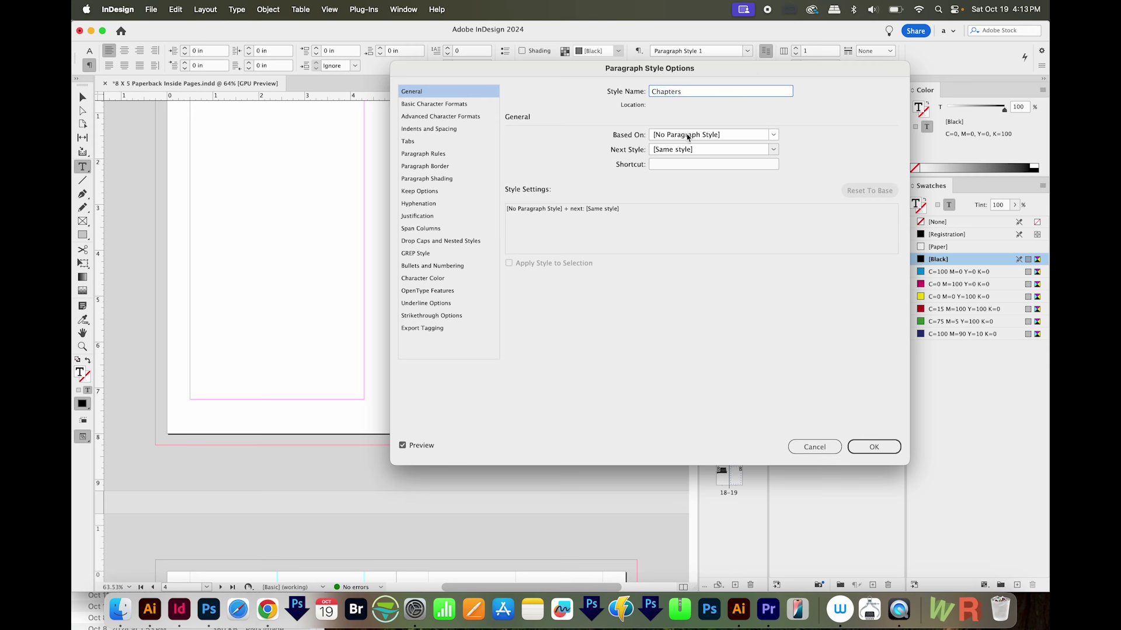
Step: Set the Chapters style to Montserrat Regular, 14 pt, with All Caps
{"action": "left_click", "coordinate": [433, 104]}
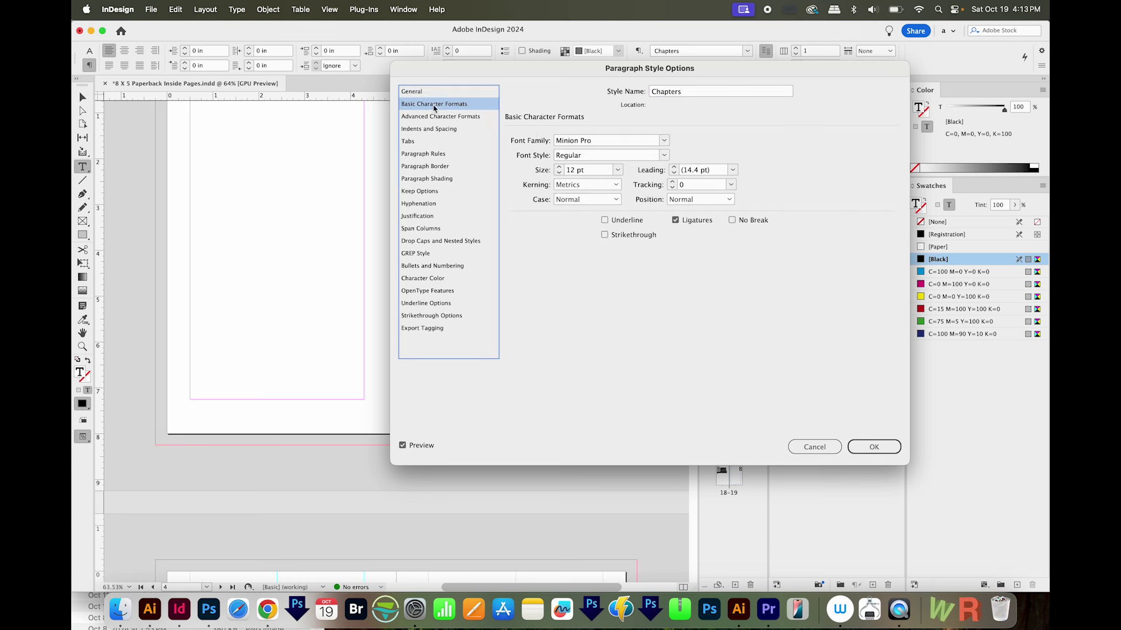
{"action": "left_click", "coordinate": [530, 141]}
{"action": "type", "text": "Mont"}
{"action": "key", "text": "Tab"}
{"action": "key", "text": "Tab"}
{"action": "type", "text": "1"}
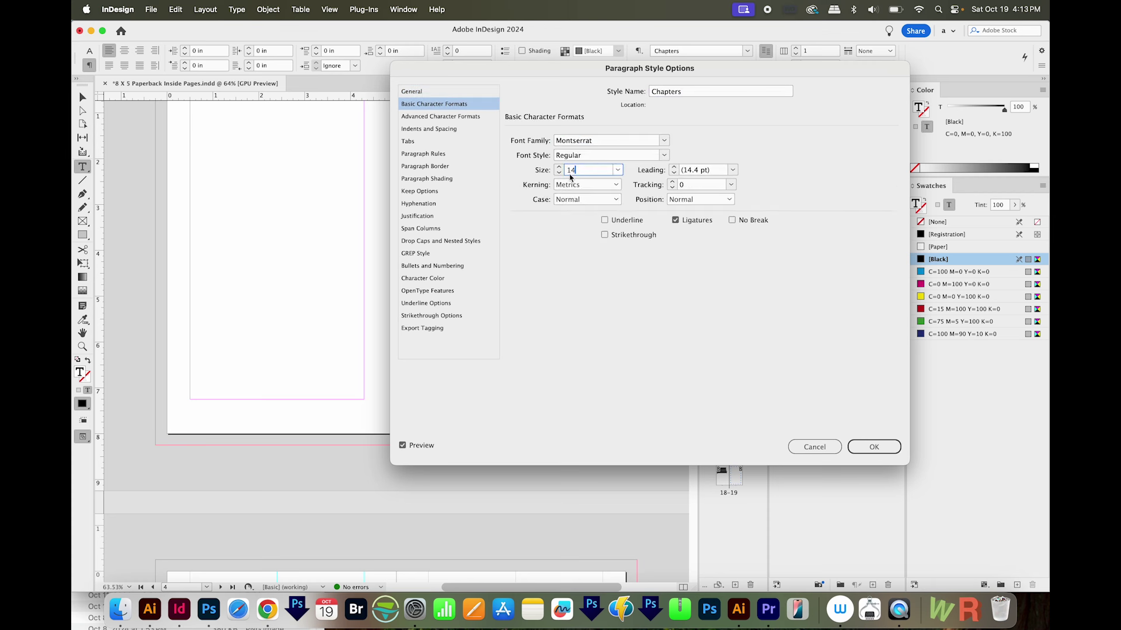
{"action": "left_click", "coordinate": [599, 201]}
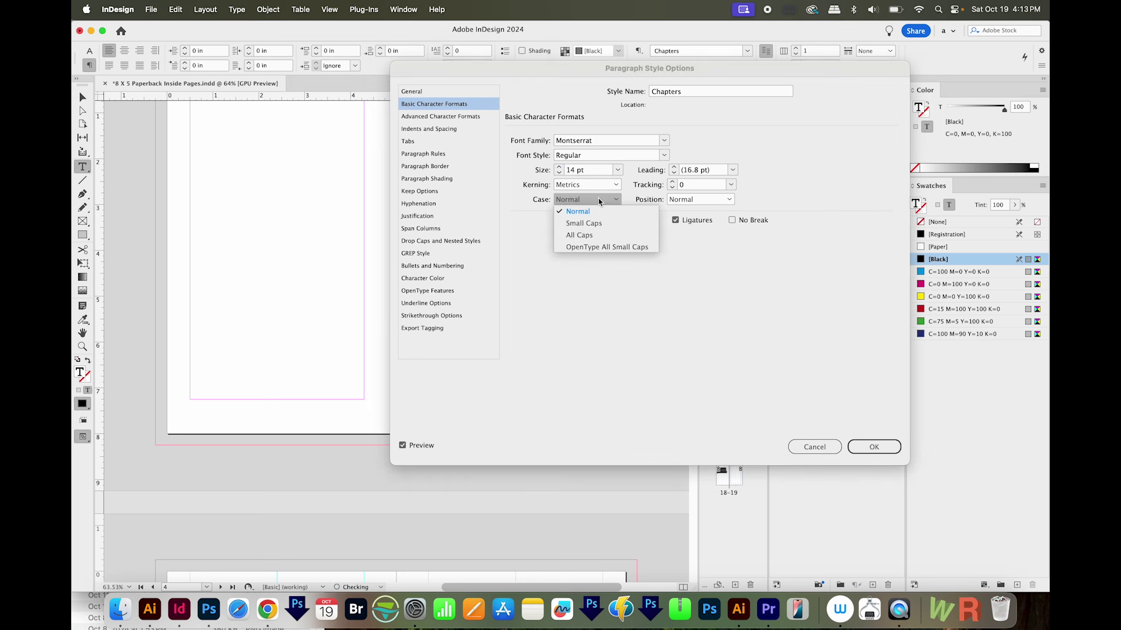
{"action": "left_click", "coordinate": [580, 235]}
Step: Set the Chapters style's alignment to Center and uncover the page to preview the heading
{"action": "left_click", "coordinate": [430, 130]}
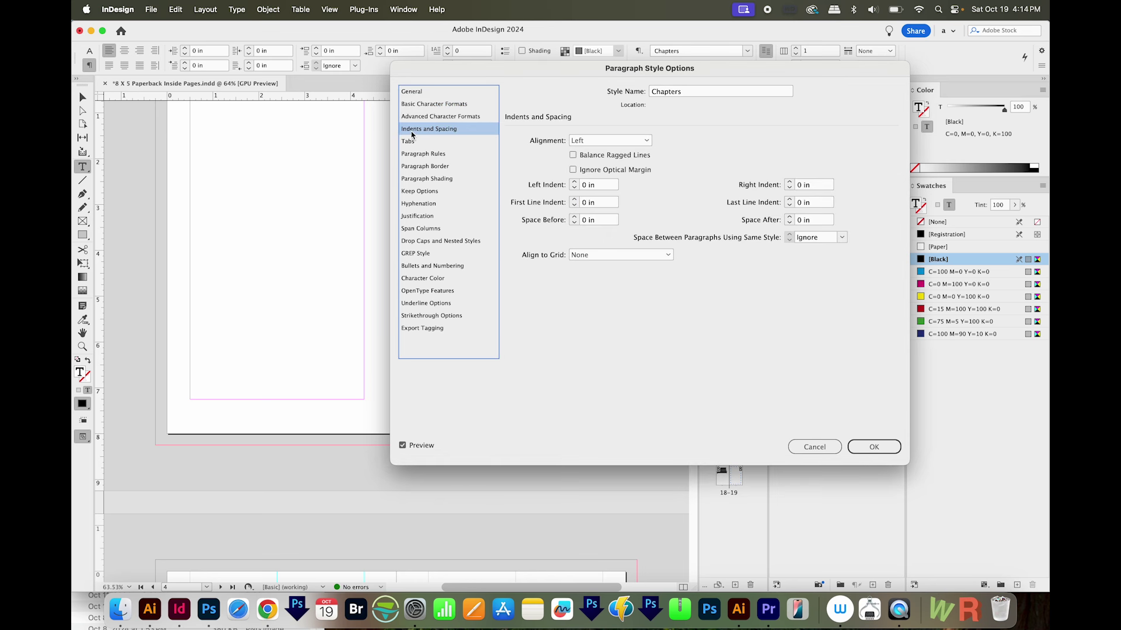
{"action": "left_click", "coordinate": [608, 142]}
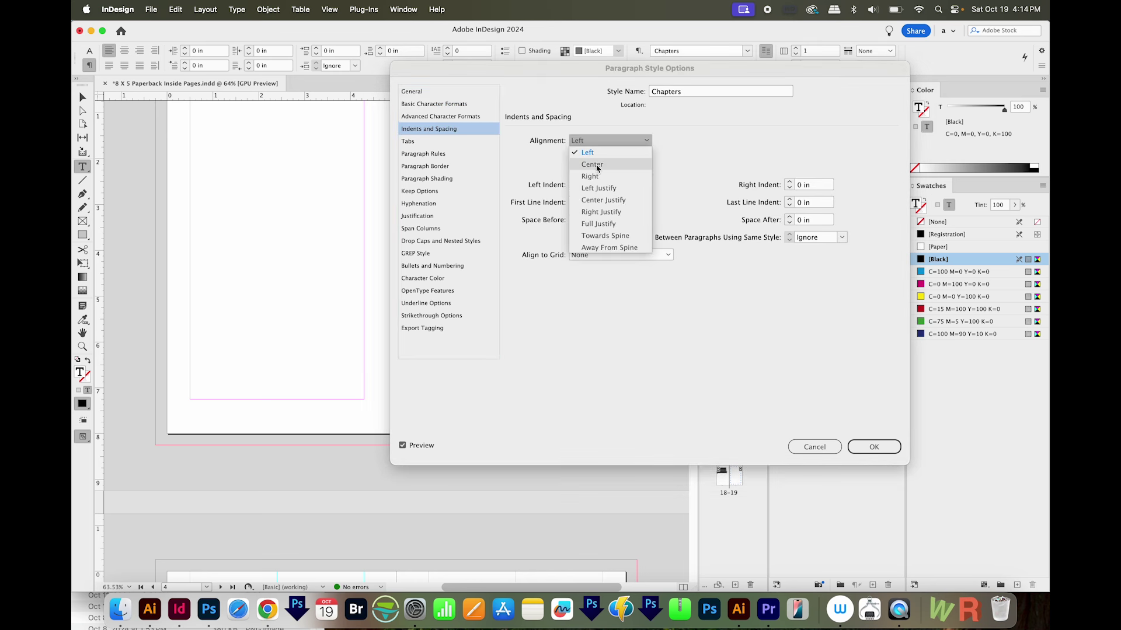
{"action": "left_click", "coordinate": [596, 165]}
{"action": "left_click_drag", "start_coordinate": [573, 71], "coordinate": [661, 156]}
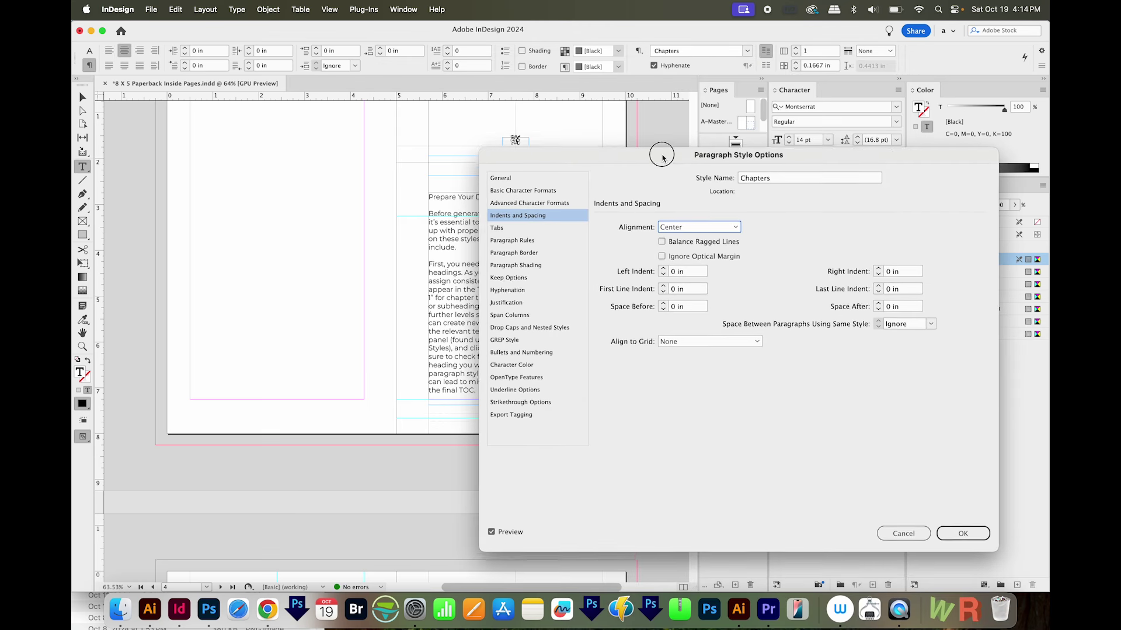
Step: Set the Chapters style's tracking to 75, keeping the CHAPTER ONE heading in view
{"action": "left_click", "coordinate": [523, 189]}
{"action": "left_click_drag", "start_coordinate": [643, 152], "coordinate": [590, 192]}
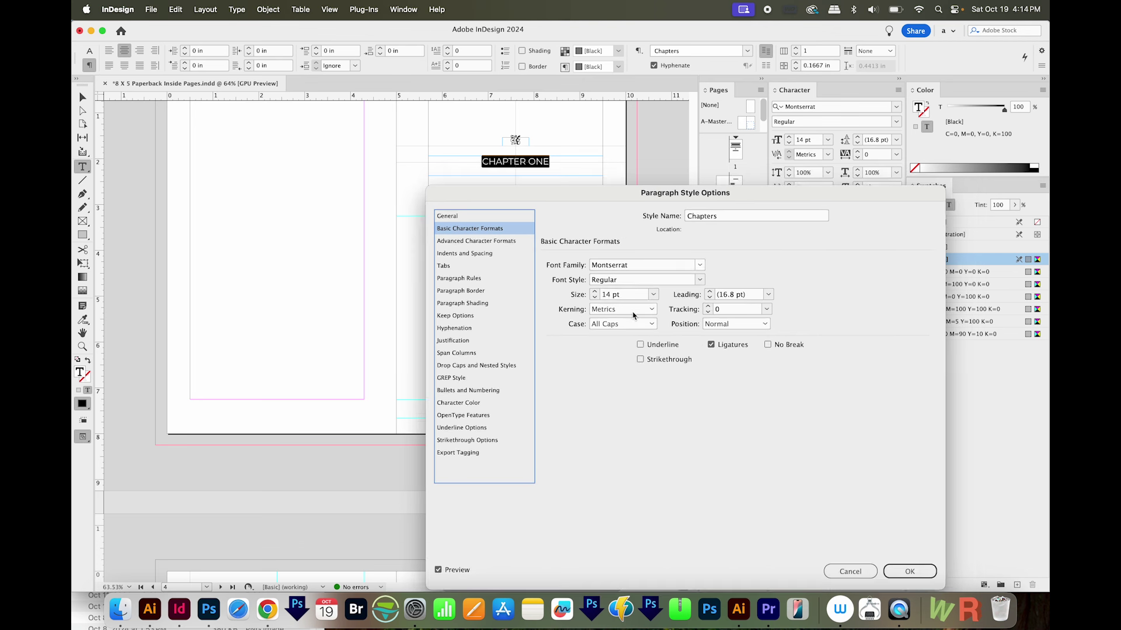
{"action": "double_click", "coordinate": [717, 309]}
{"action": "type", "text": "75"}
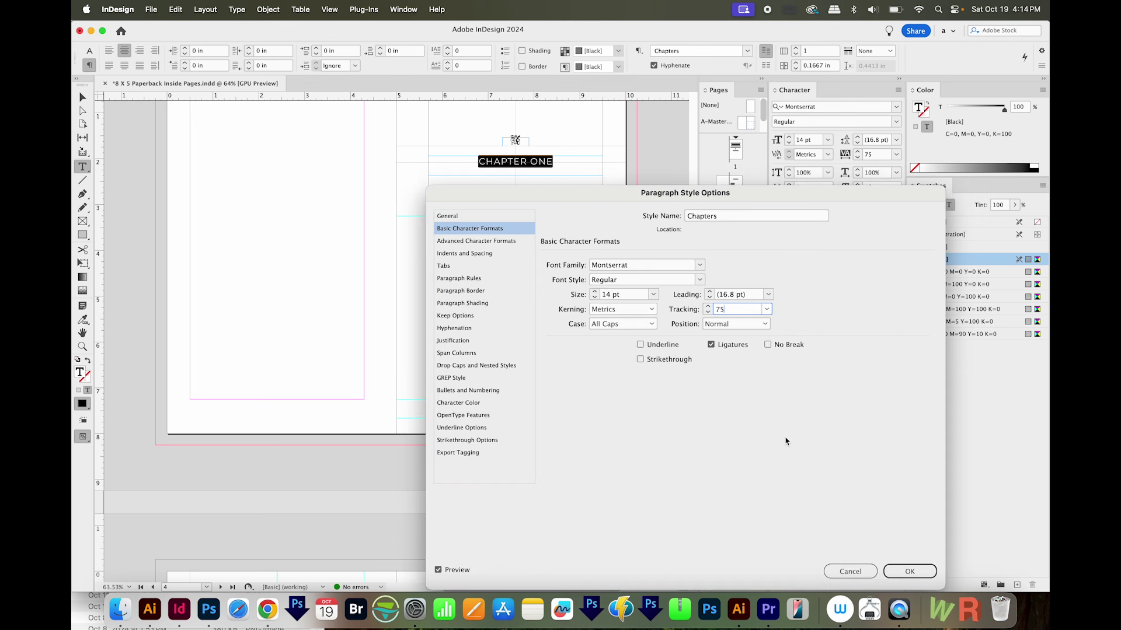
Step: Save the Chapters style and apply it to the Chapter TWO heading on page 9 and the Chapter Three heading on page 15
{"action": "left_click", "coordinate": [909, 572]}
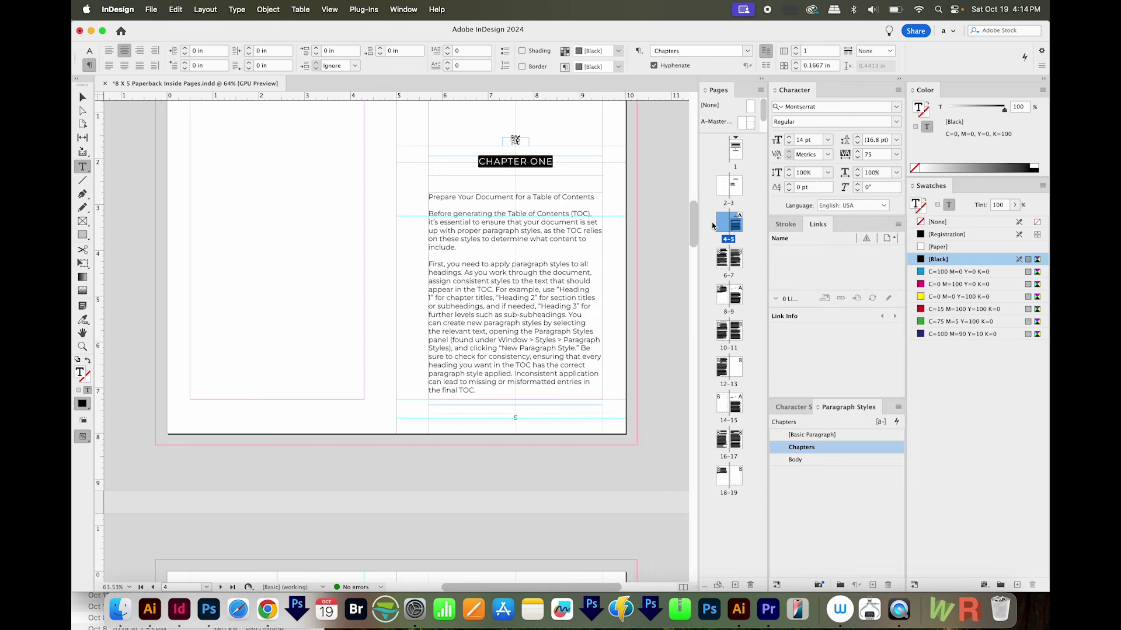
{"action": "double_click", "coordinate": [729, 296]}
{"action": "left_click", "coordinate": [281, 159]}
{"action": "key", "text": "super+a"}
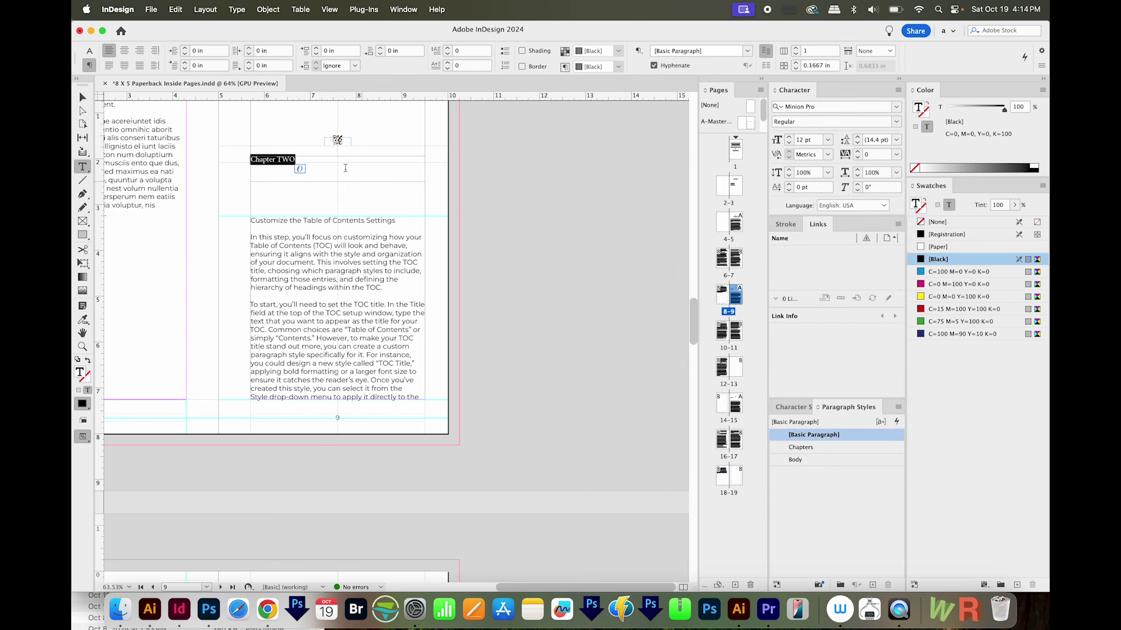
{"action": "left_click", "coordinate": [841, 447]}
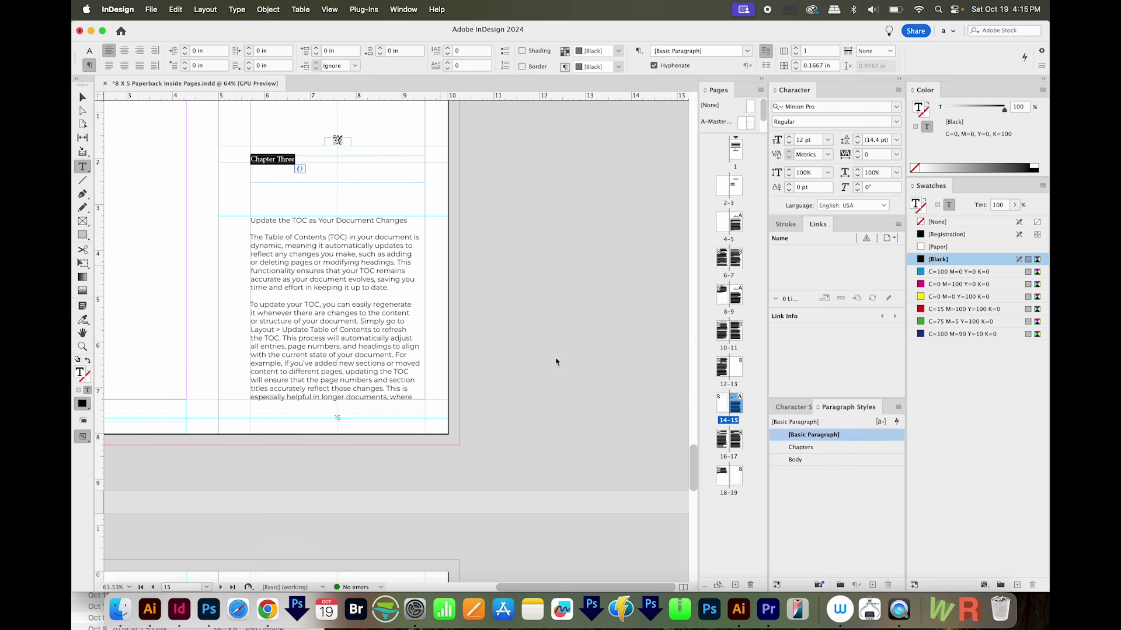
{"action": "left_click", "coordinate": [830, 449]}
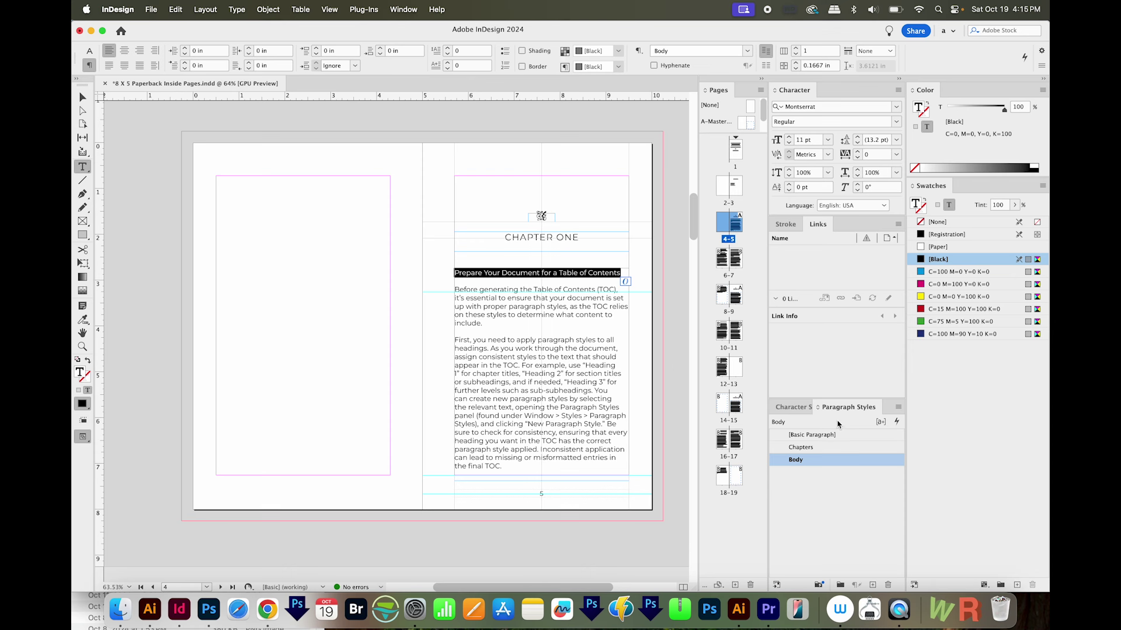
Step: Create a paragraph style named Subheadings, based on Body, from the selected "Prepare Your Document for a Table of Contents" line
{"action": "left_click", "coordinate": [872, 584]}
{"action": "left_click", "coordinate": [814, 474]}
{"action": "double_click", "coordinate": [814, 474]}
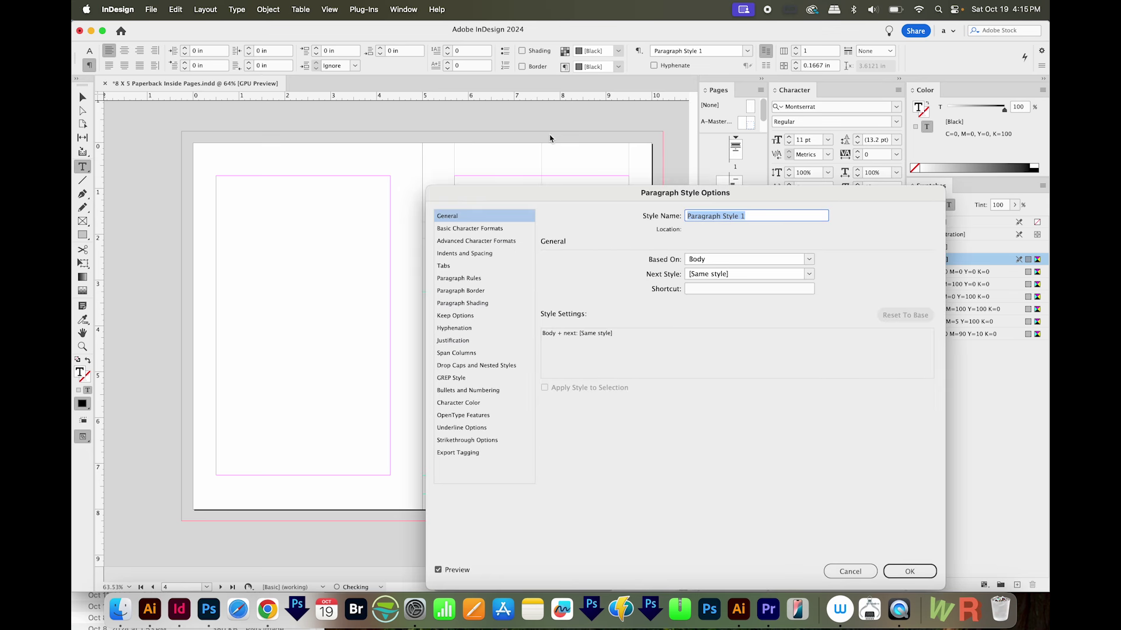
{"action": "left_click_drag", "start_coordinate": [580, 198], "coordinate": [610, 310]}
{"action": "type", "text": "Subheadings"}
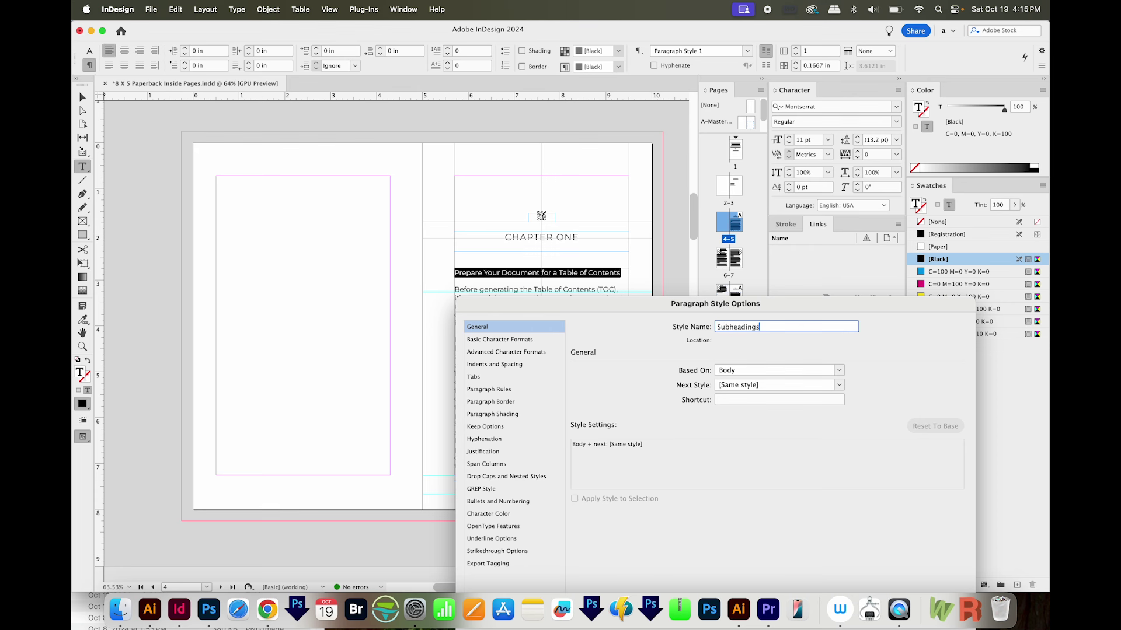
Step: Set the Subheadings style's font style to Bold and save the style
{"action": "left_click", "coordinate": [500, 339]}
{"action": "left_click", "coordinate": [729, 391]}
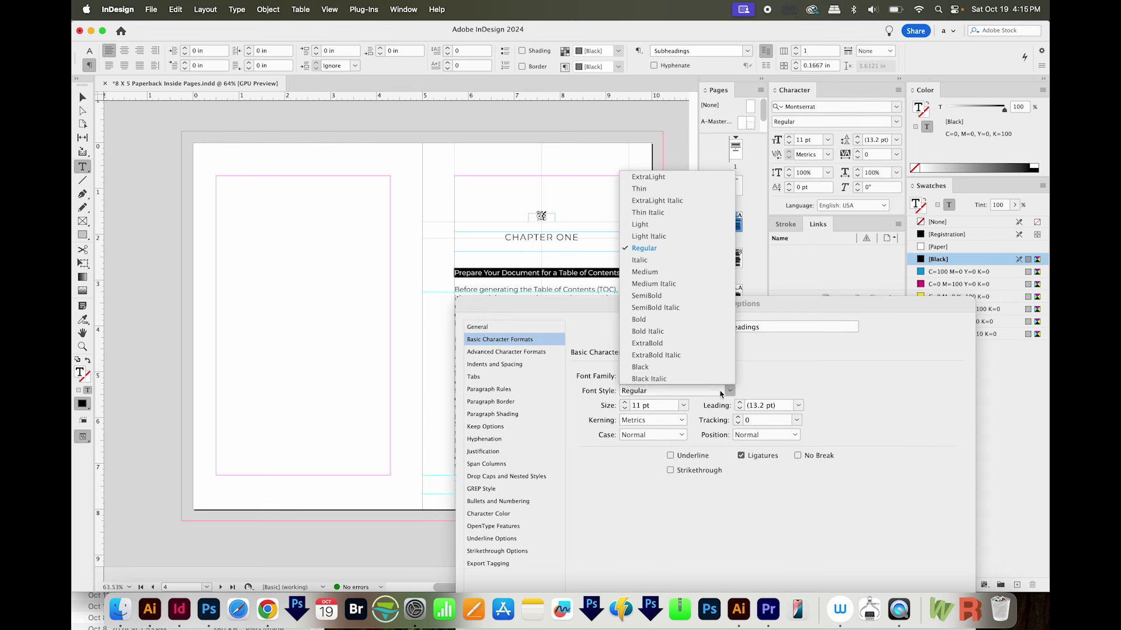
{"action": "left_click", "coordinate": [642, 319]}
{"action": "left_click_drag", "start_coordinate": [630, 303], "coordinate": [639, 122]}
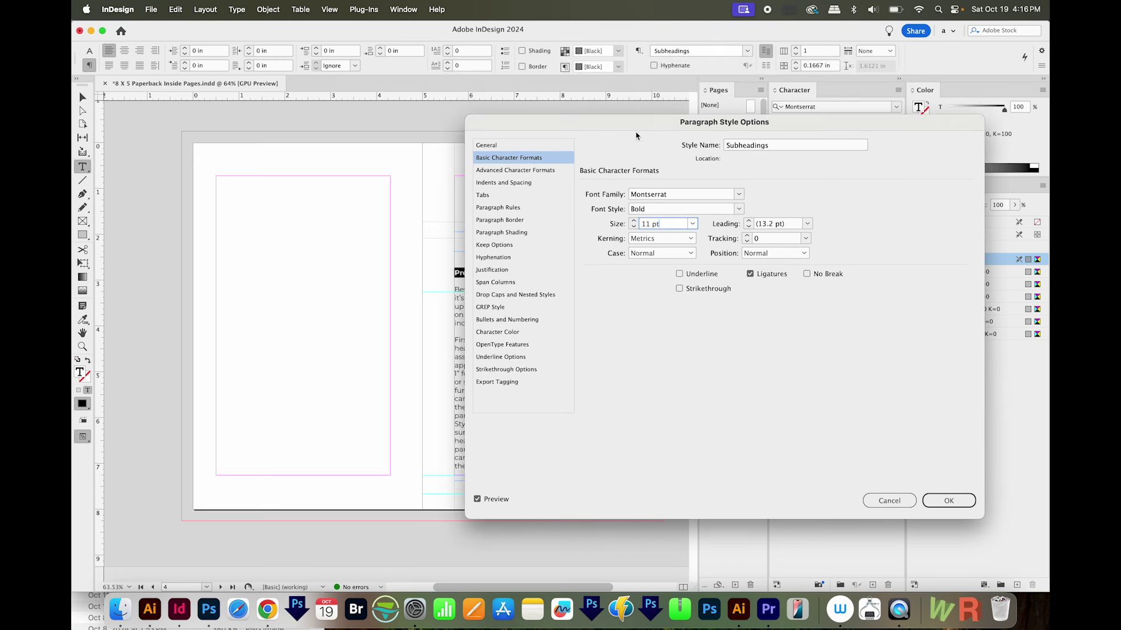
{"action": "left_click", "coordinate": [948, 502]}
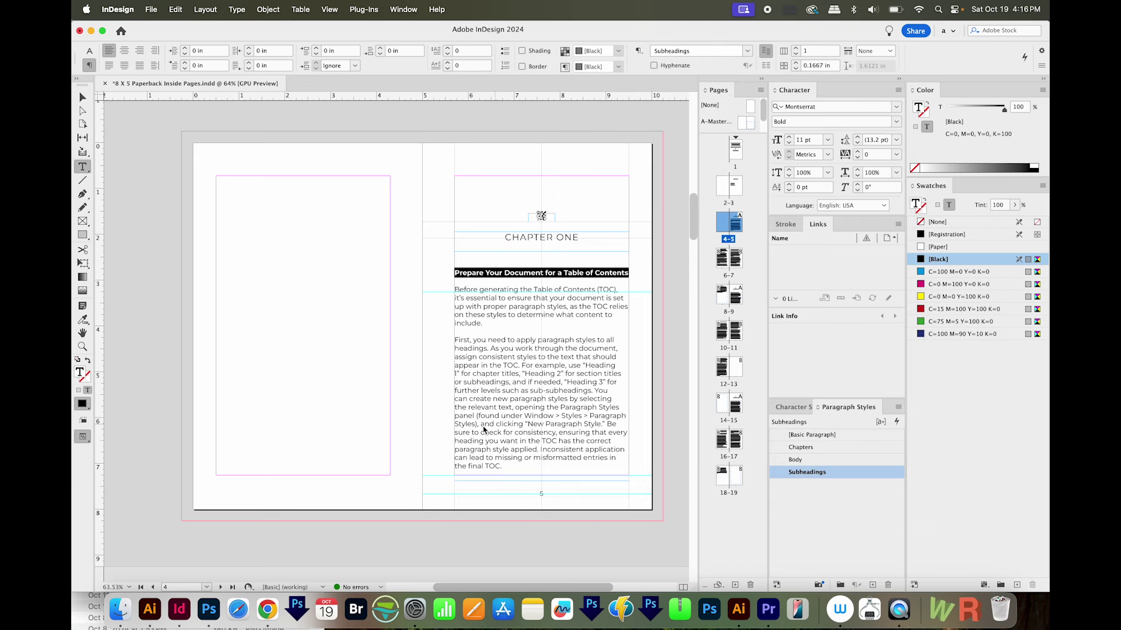
Step: Apply the Subheadings style to "Open the Table of Contents Setup Menu" on page 6 and to the remaining subheadings in the following pages
{"action": "scroll", "coordinate": [541, 216], "scroll_direction": "down", "scroll_amount": 6}
{"action": "left_click_drag", "start_coordinate": [358, 403], "coordinate": [200, 395]}
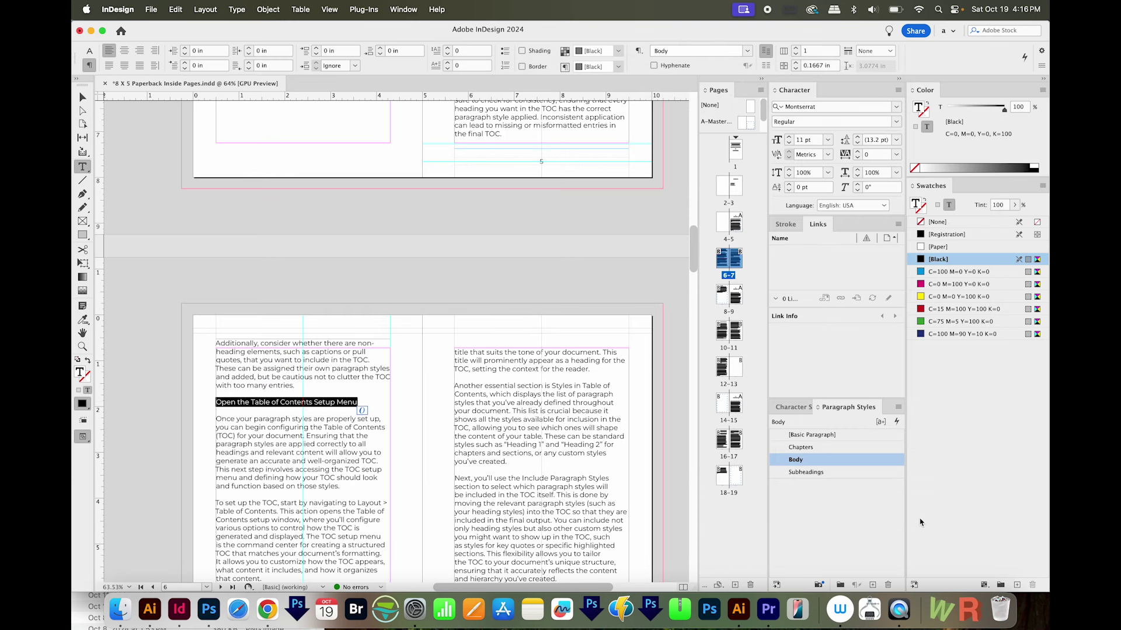
{"action": "left_click", "coordinate": [844, 476]}
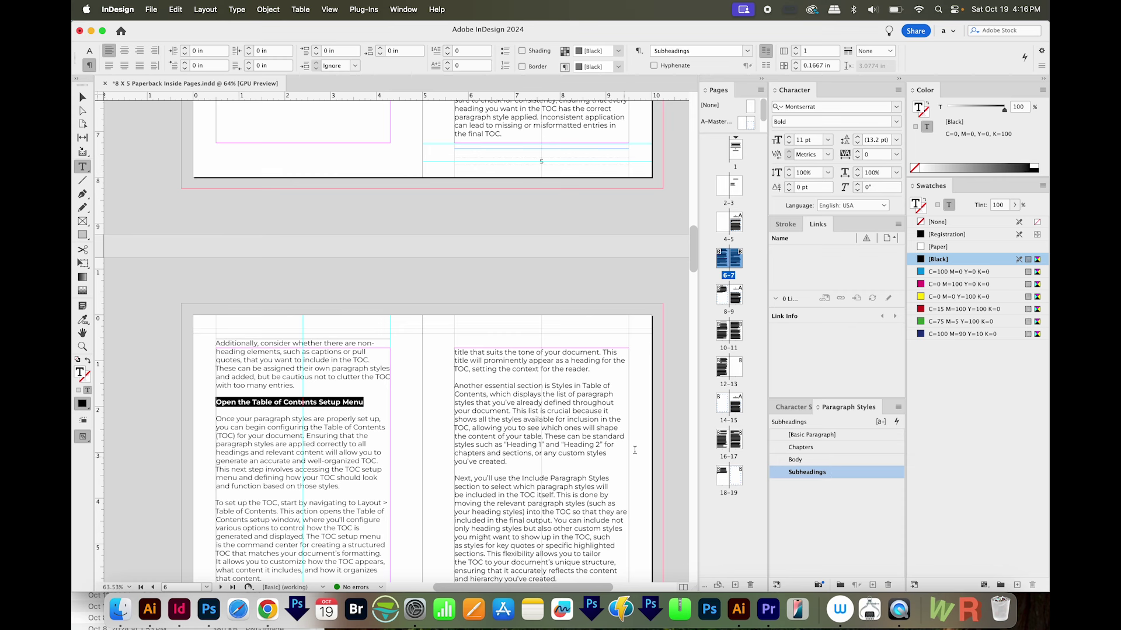
{"action": "scroll", "coordinate": [489, 425], "scroll_direction": "down", "scroll_amount": 5}
{"action": "scroll", "coordinate": [489, 425], "scroll_direction": "down", "scroll_amount": 20}
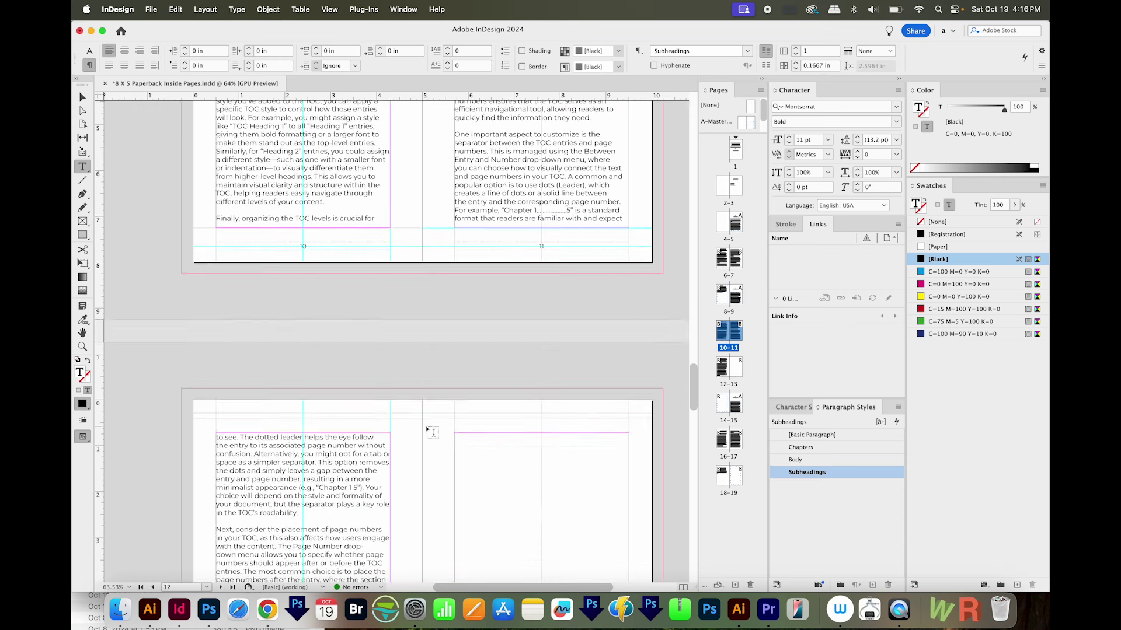
Step: Return to the book's title page and enlarge the parent-page area above the page thumbnails
{"action": "key", "text": "super+shift+Page_Up"}
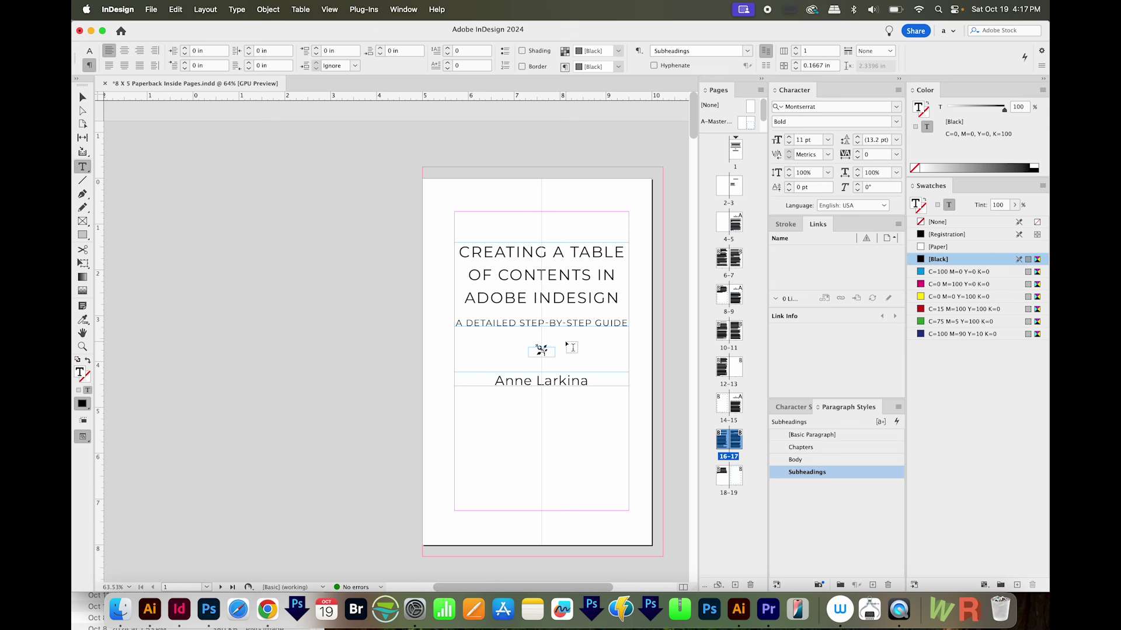
{"action": "scroll", "coordinate": [635, 355], "scroll_direction": "down", "scroll_amount": 4}
{"action": "scroll", "coordinate": [635, 356], "scroll_direction": "right", "scroll_amount": 4}
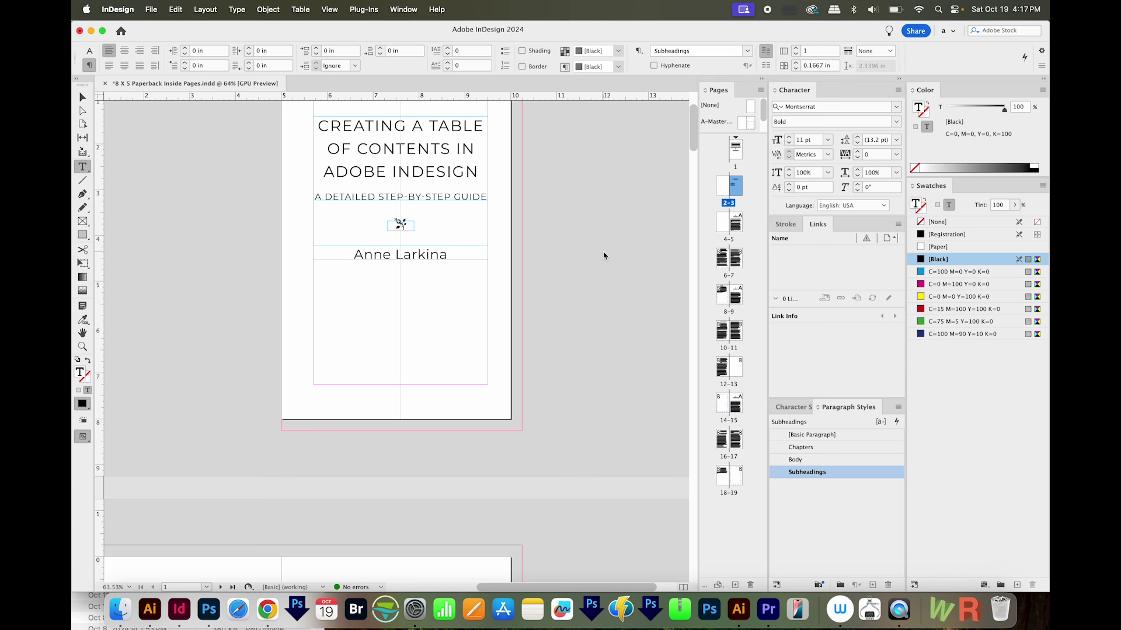
{"action": "left_click_drag", "start_coordinate": [716, 132], "coordinate": [716, 166]}
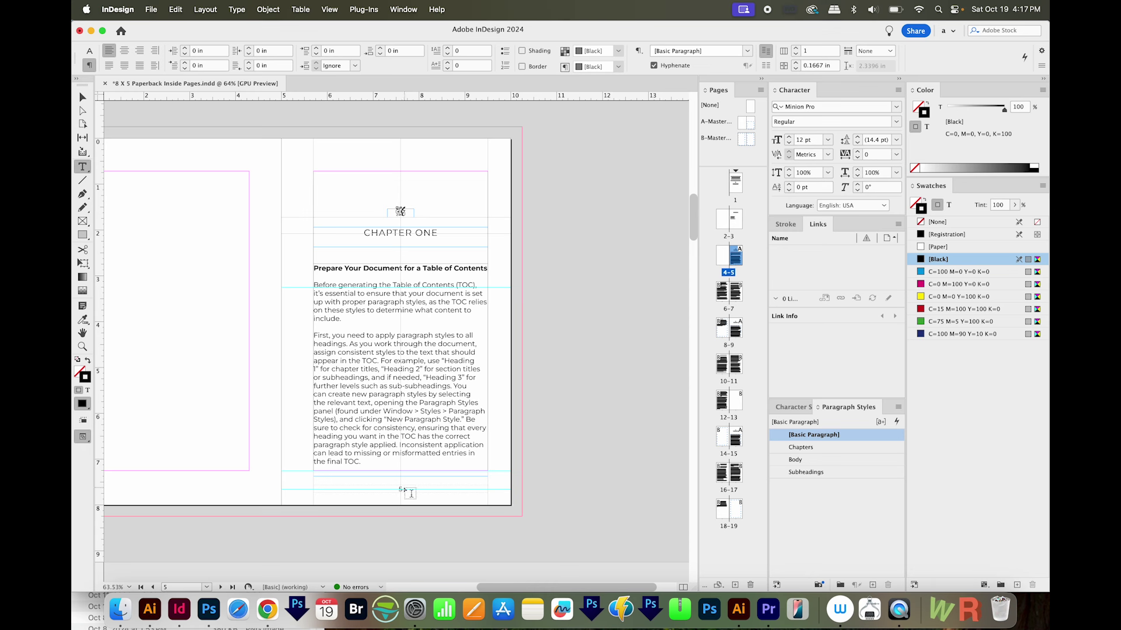
{"action": "right_click", "coordinate": [742, 255]}
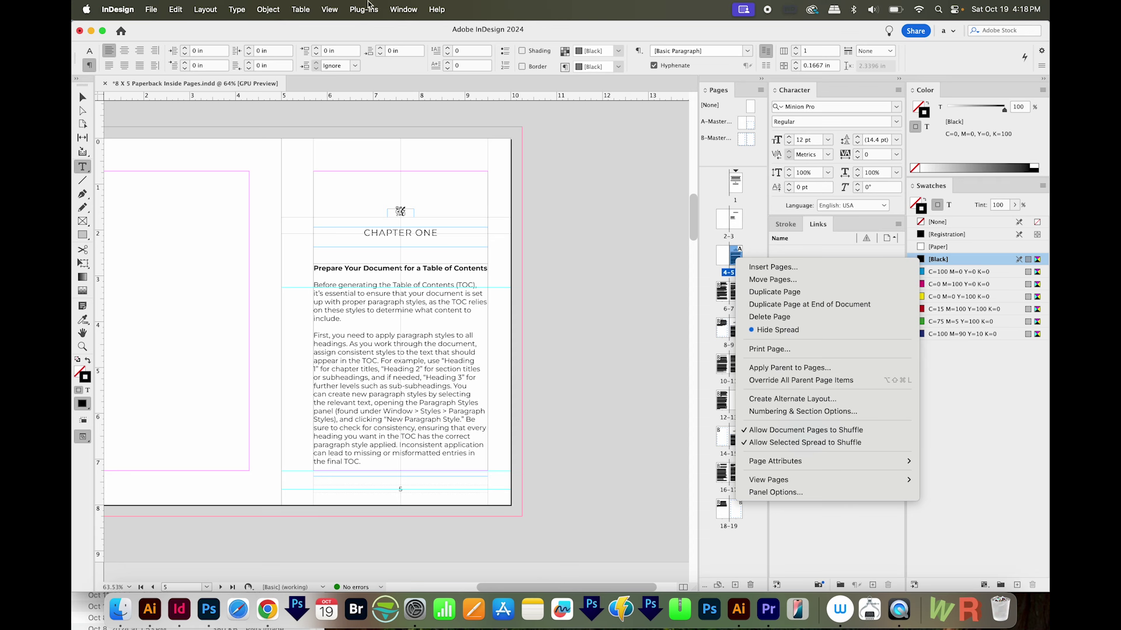
{"action": "left_click", "coordinate": [408, 14]}
{"action": "left_click", "coordinate": [403, 9]}
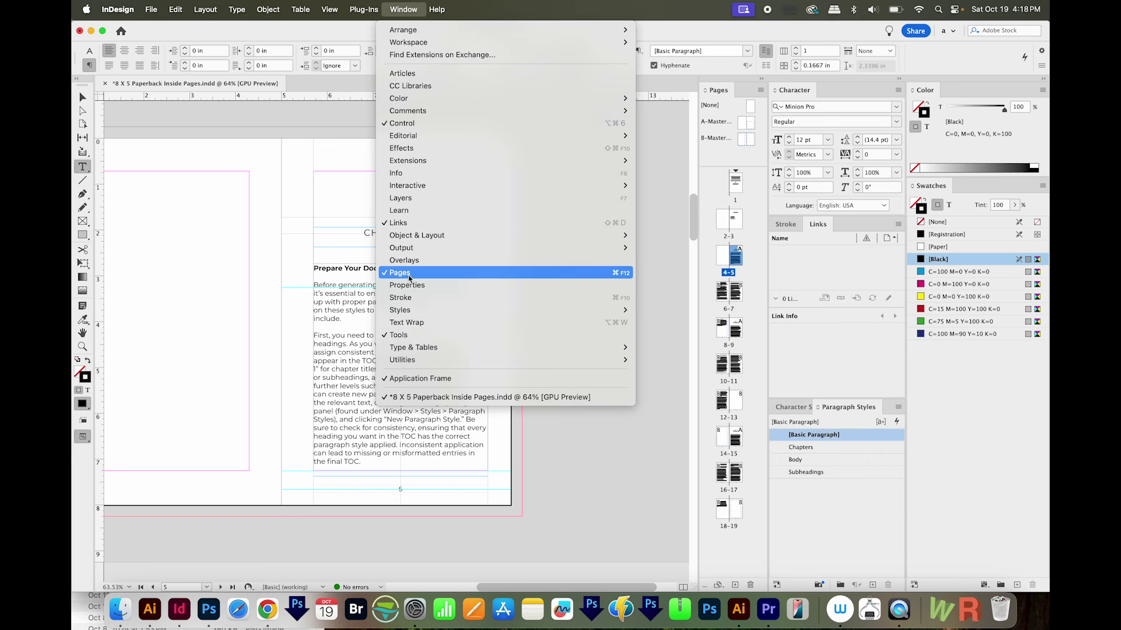
Step: Start a new section on page 5, where Chapter One begins, with page numbering starting at 1, accepting duplicate page numbers
{"action": "left_click", "coordinate": [736, 256]}
{"action": "left_click", "coordinate": [737, 259]}
{"action": "right_click", "coordinate": [737, 260]}
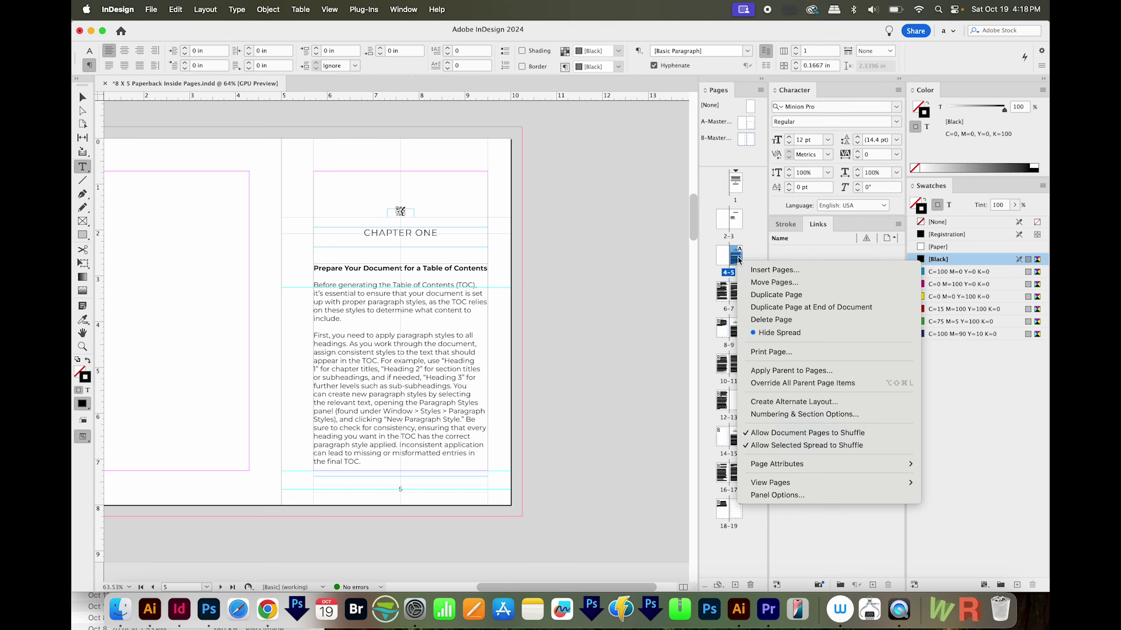
{"action": "left_click", "coordinate": [816, 415]}
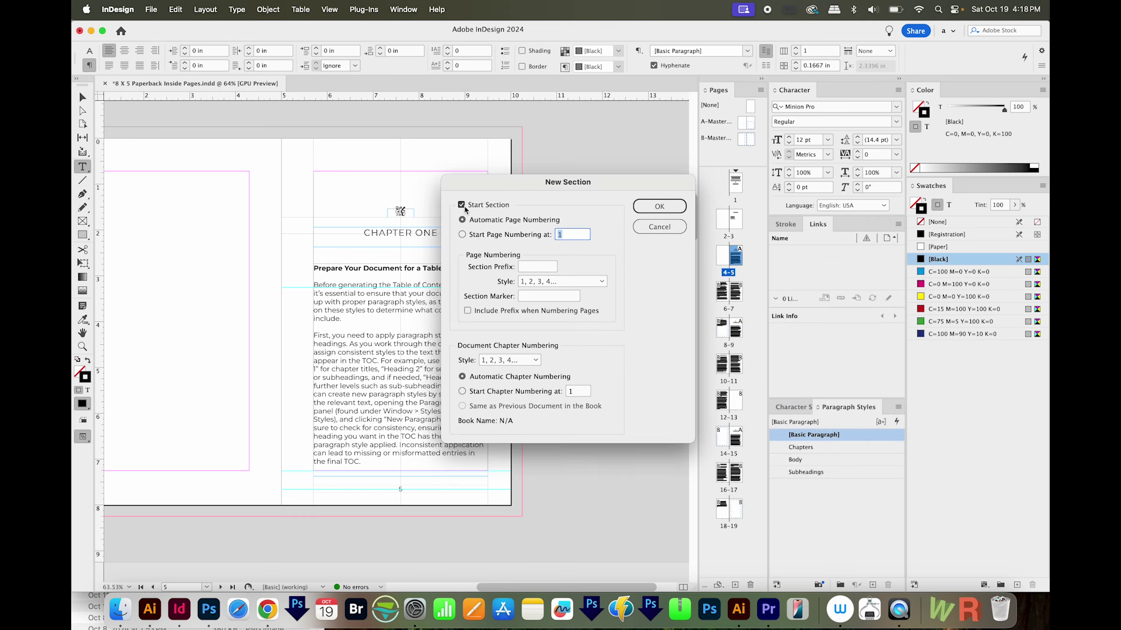
{"action": "left_click", "coordinate": [465, 236]}
{"action": "left_click", "coordinate": [665, 207]}
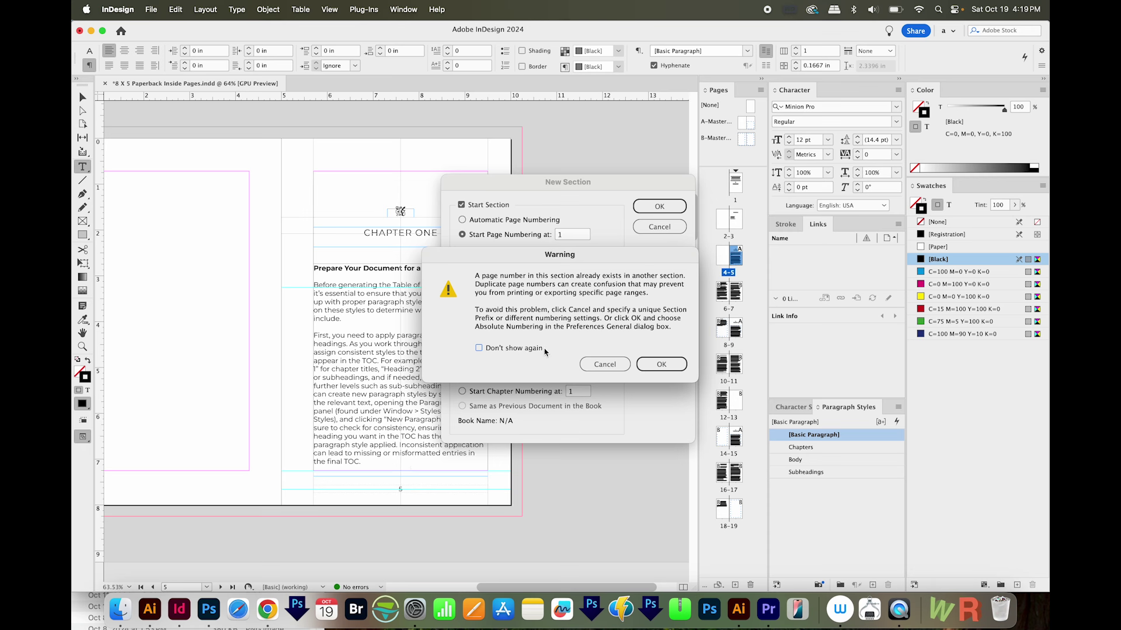
{"action": "left_click", "coordinate": [662, 365]}
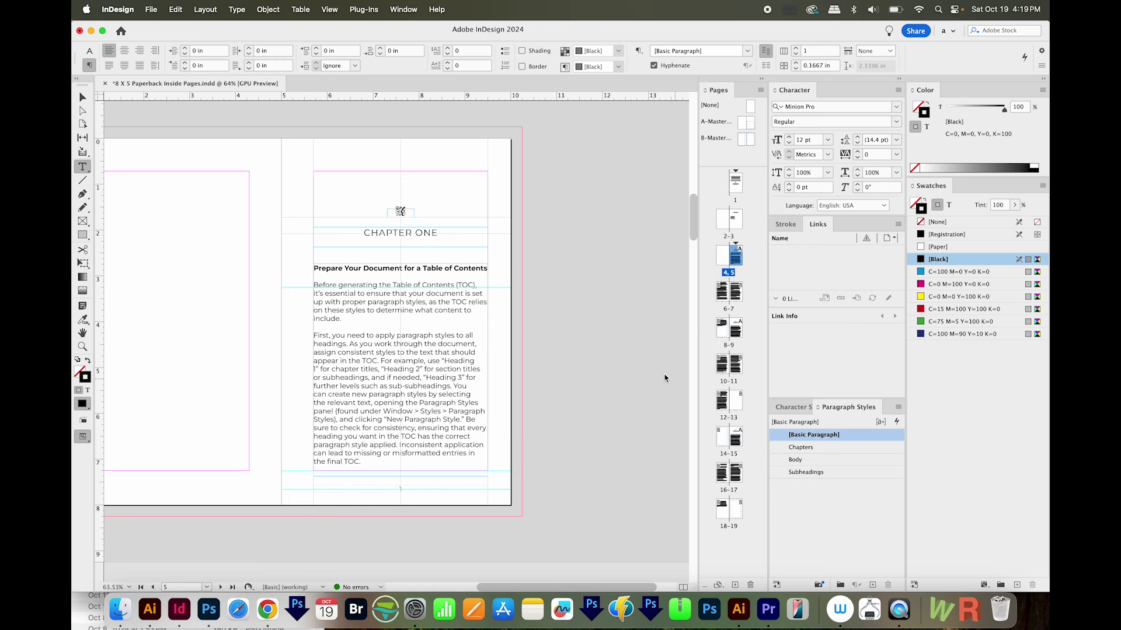
Step: Zoom in to check the page number below Chapter One's first page, and look over the following spread
{"action": "key", "text": "Escape"}
{"action": "key", "text": "z"}
{"action": "left_click_drag", "start_coordinate": [255, 224], "coordinate": [437, 488]}
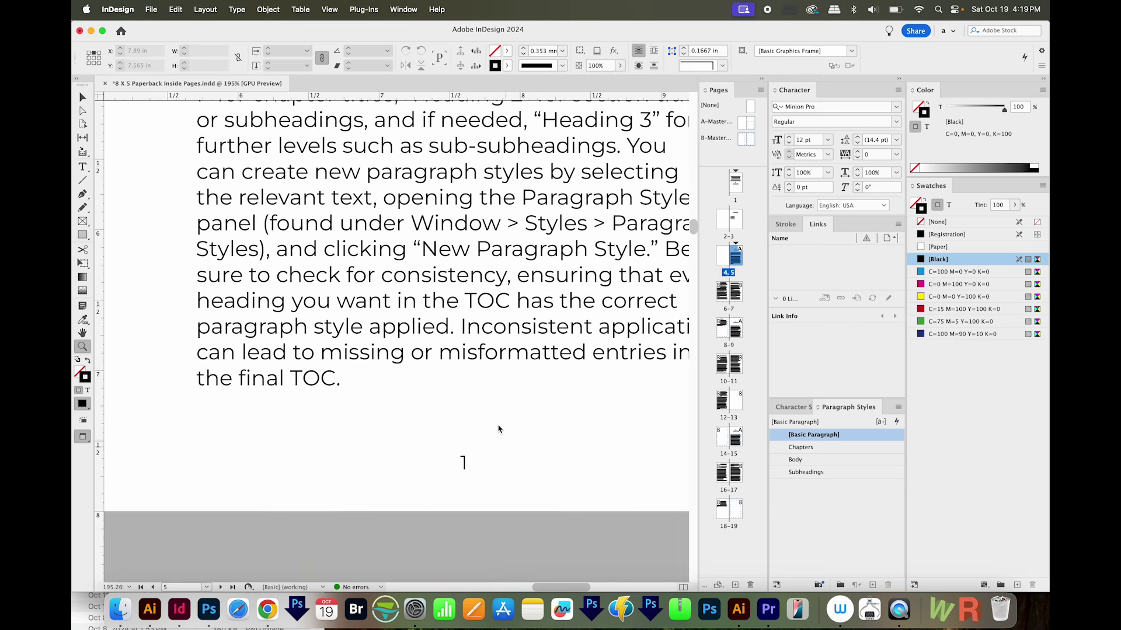
{"action": "scroll", "coordinate": [446, 465], "scroll_direction": "up", "scroll_amount": 10}
{"action": "scroll", "coordinate": [356, 108], "scroll_direction": "up", "scroll_amount": 8}
{"action": "scroll", "coordinate": [356, 108], "scroll_direction": "right", "scroll_amount": 2}
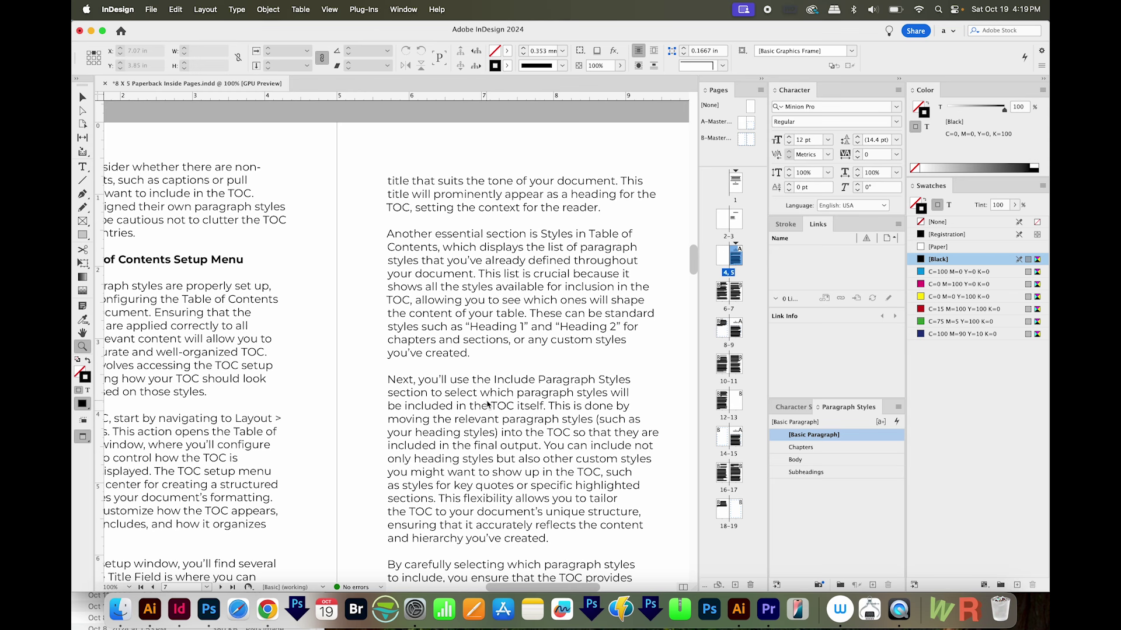
Step: Create a paragraph style named TOC Title from the CONTENTS heading on page 3
{"action": "double_click", "coordinate": [734, 223]}
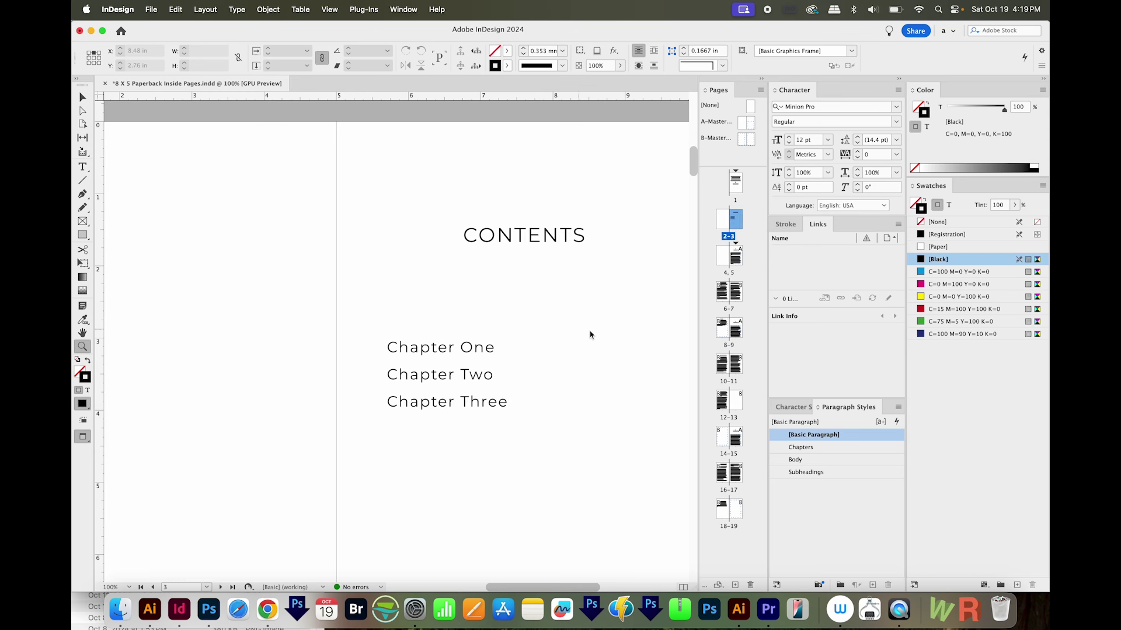
{"action": "key", "text": "super+minus"}
{"action": "key", "text": "super+minus"}
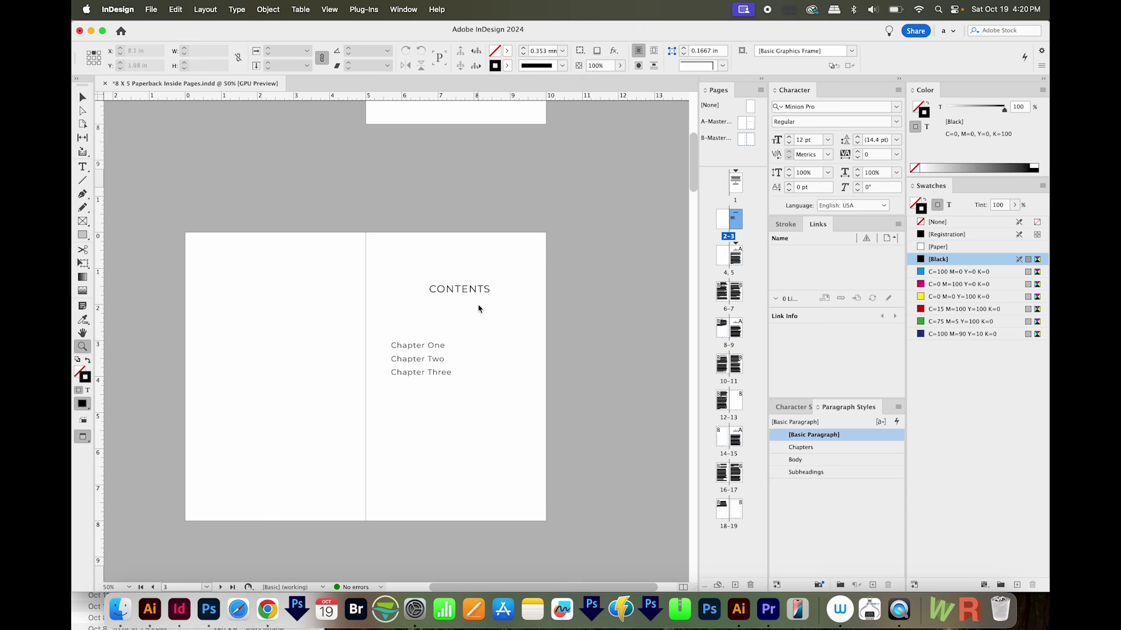
{"action": "key", "text": "t"}
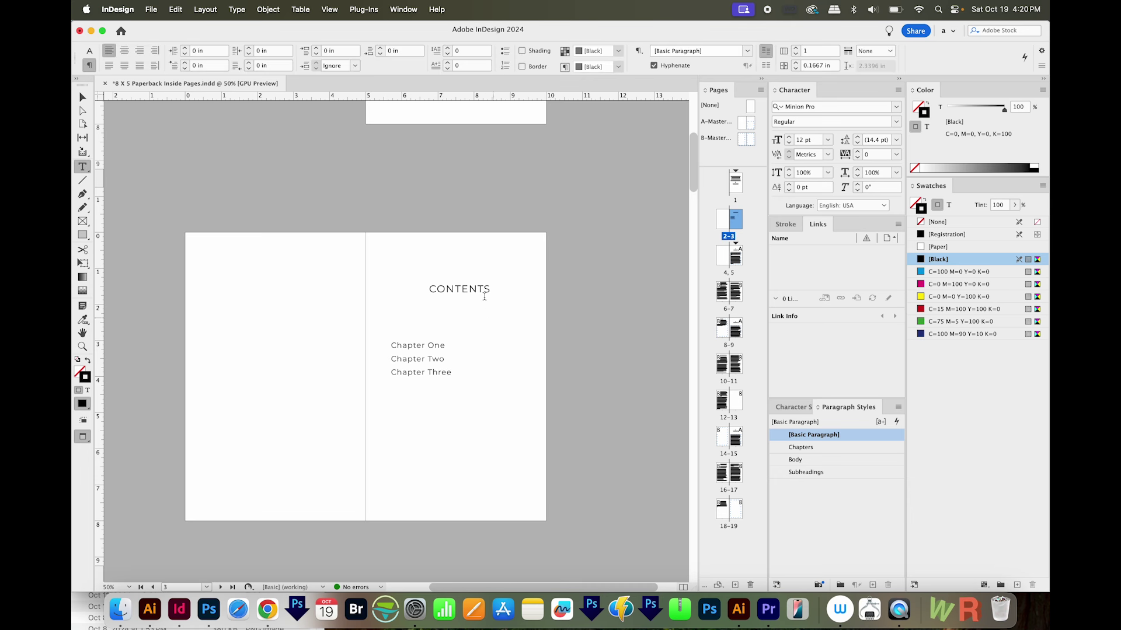
{"action": "double_click", "coordinate": [484, 289]}
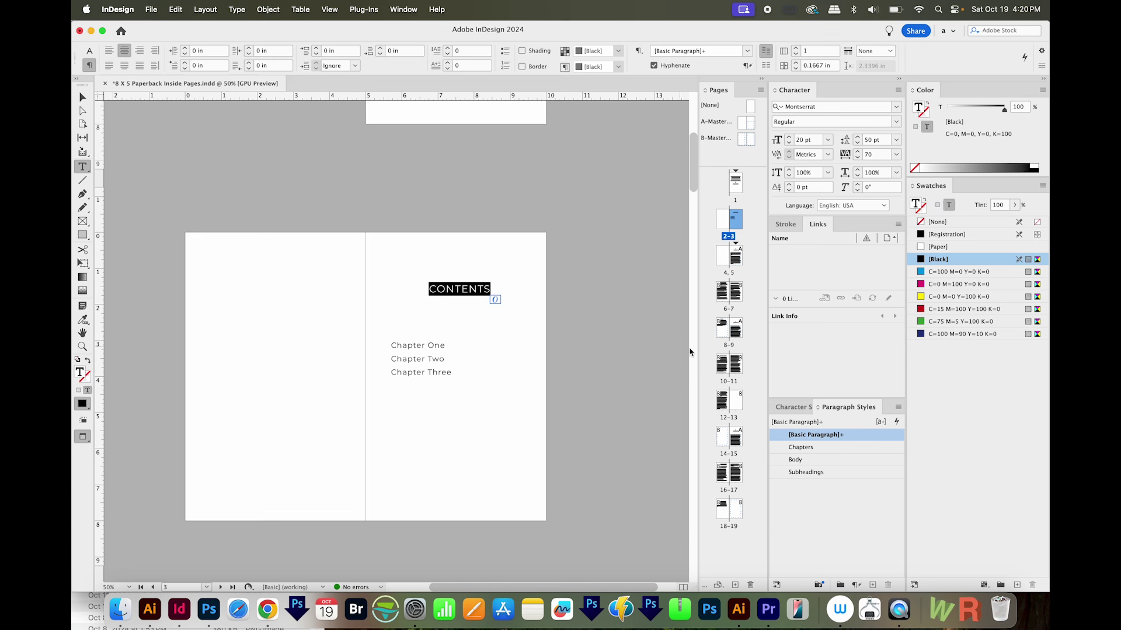
{"action": "left_click", "coordinate": [871, 586]}
{"action": "double_click", "coordinate": [823, 447]}
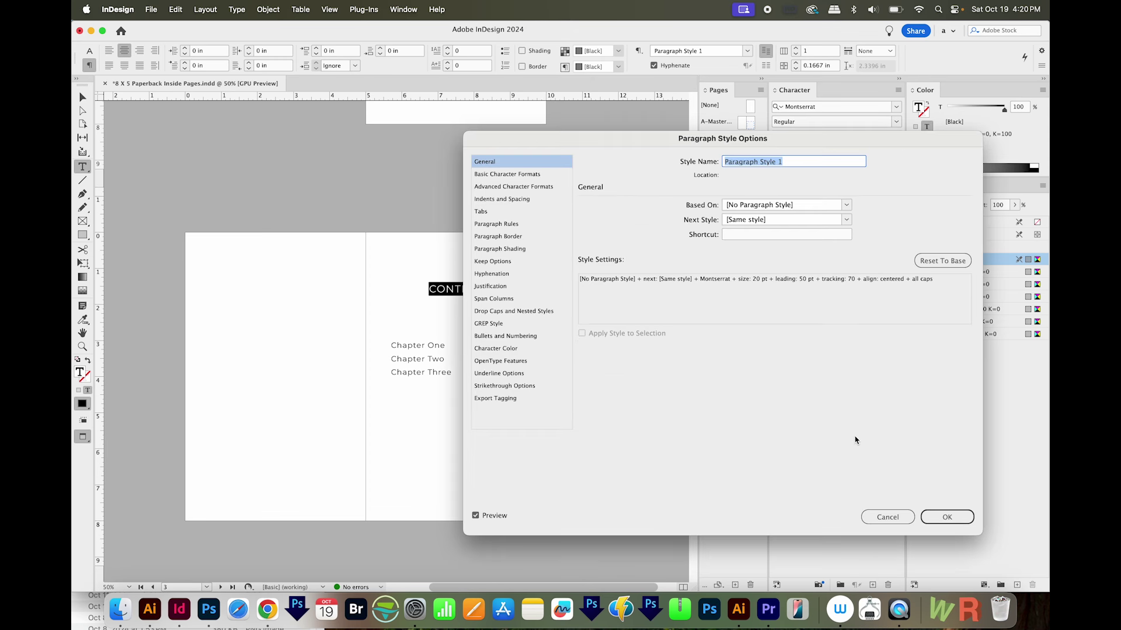
{"action": "type", "text": "TOC Title"}
Step: Review the TOC Title style's basic character formats and its indents and spacing, and save the style
{"action": "left_click_drag", "start_coordinate": [562, 138], "coordinate": [677, 136]}
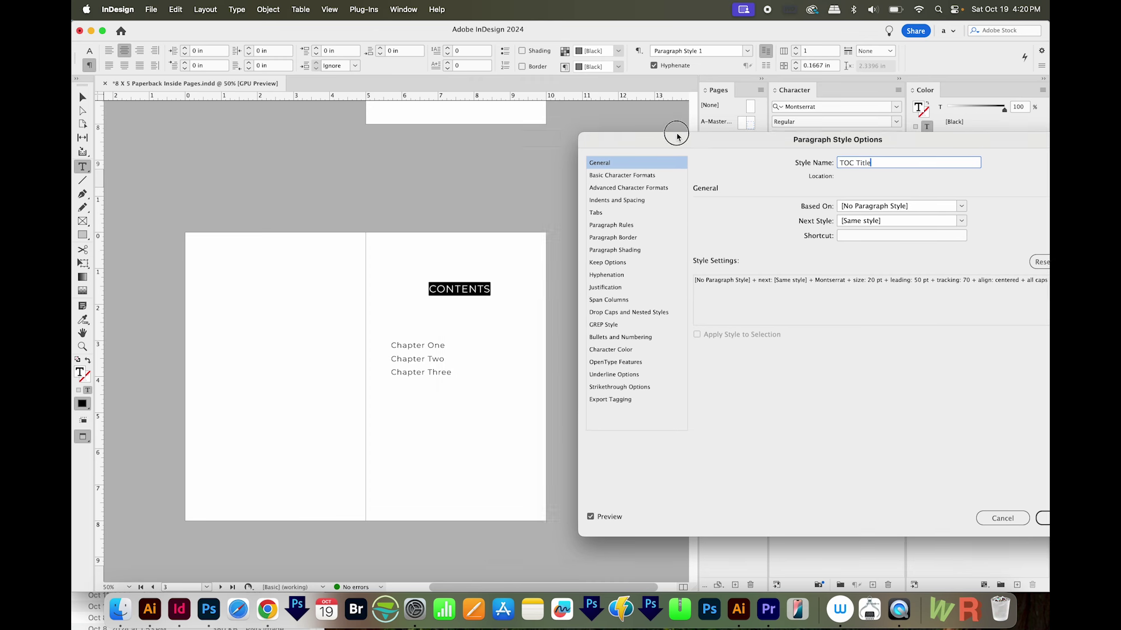
{"action": "left_click", "coordinate": [642, 175]}
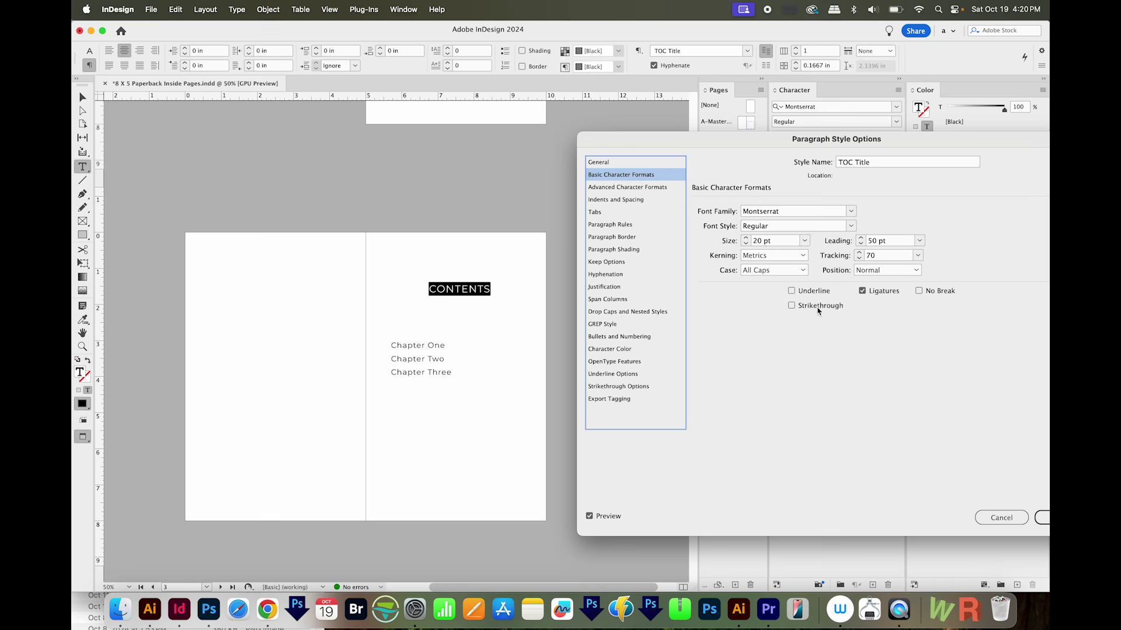
{"action": "left_click", "coordinate": [618, 199]}
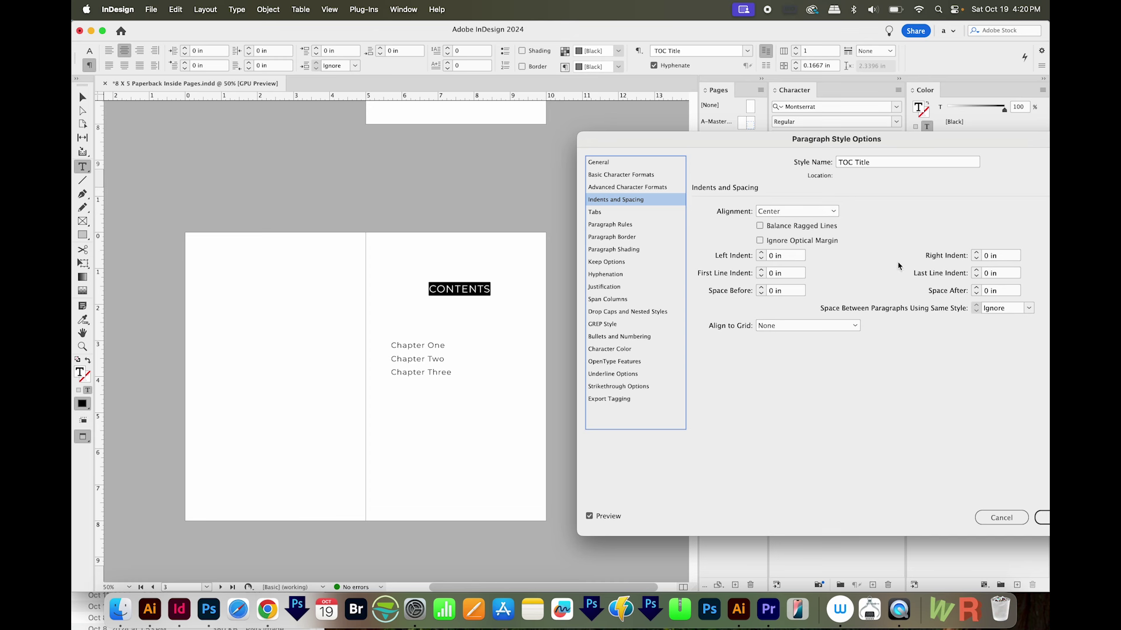
{"action": "left_click_drag", "start_coordinate": [932, 143], "coordinate": [830, 135]}
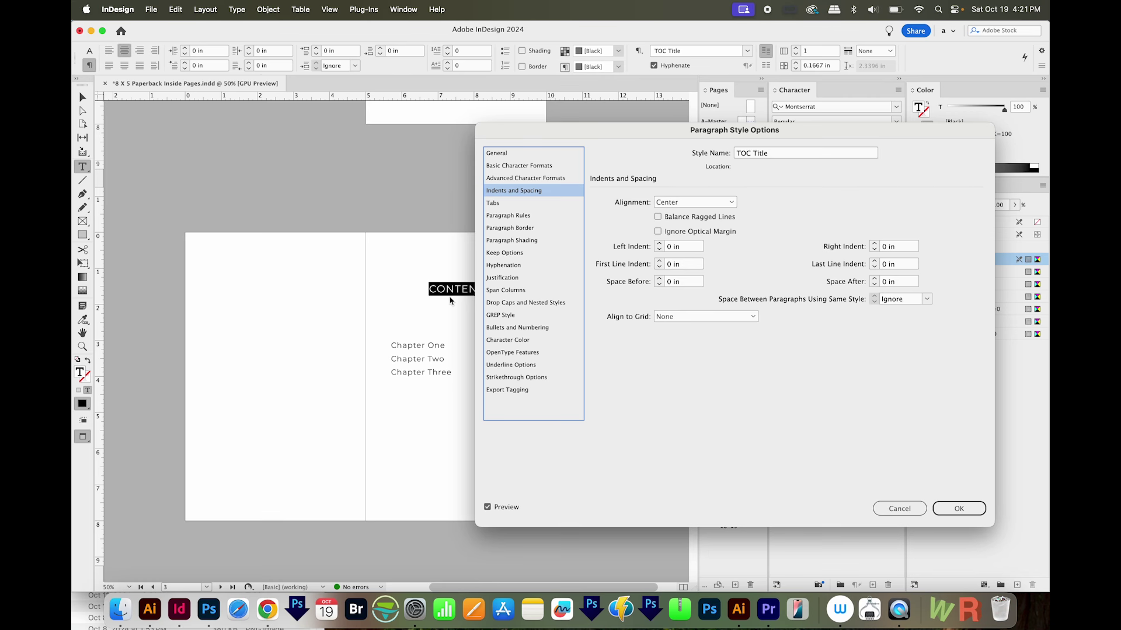
{"action": "left_click", "coordinate": [959, 508]}
Step: Create a paragraph style named TOC Chapters from the three chapter lines on the contents page
{"action": "left_click_drag", "start_coordinate": [387, 343], "coordinate": [461, 375]}
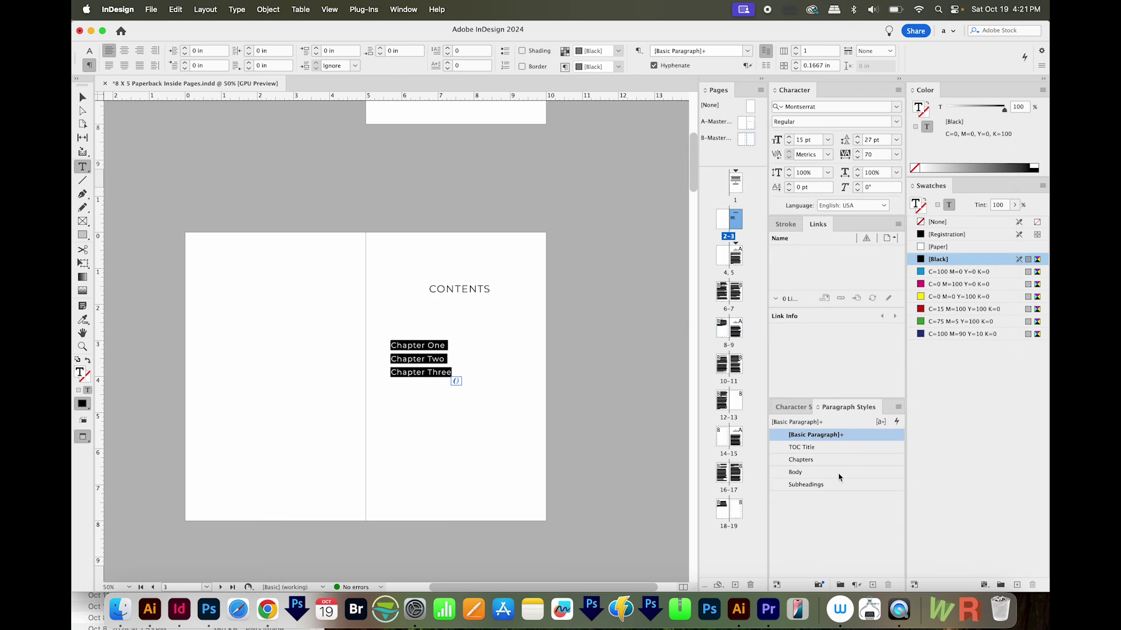
{"action": "left_click", "coordinate": [872, 584]}
{"action": "double_click", "coordinate": [815, 448]}
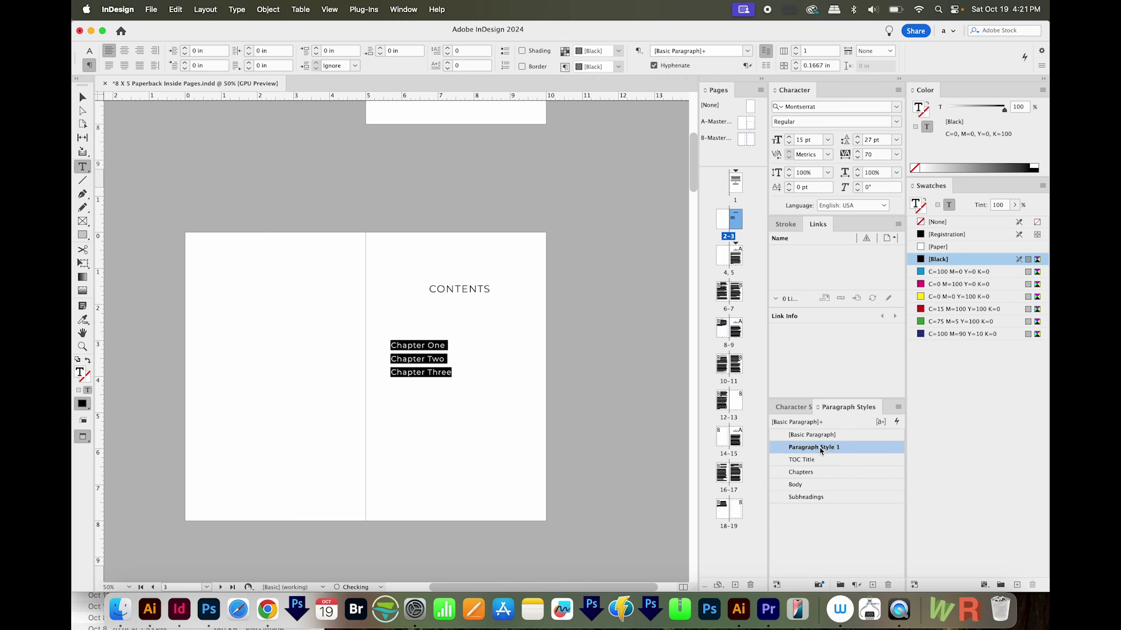
{"action": "type", "text": "T"}
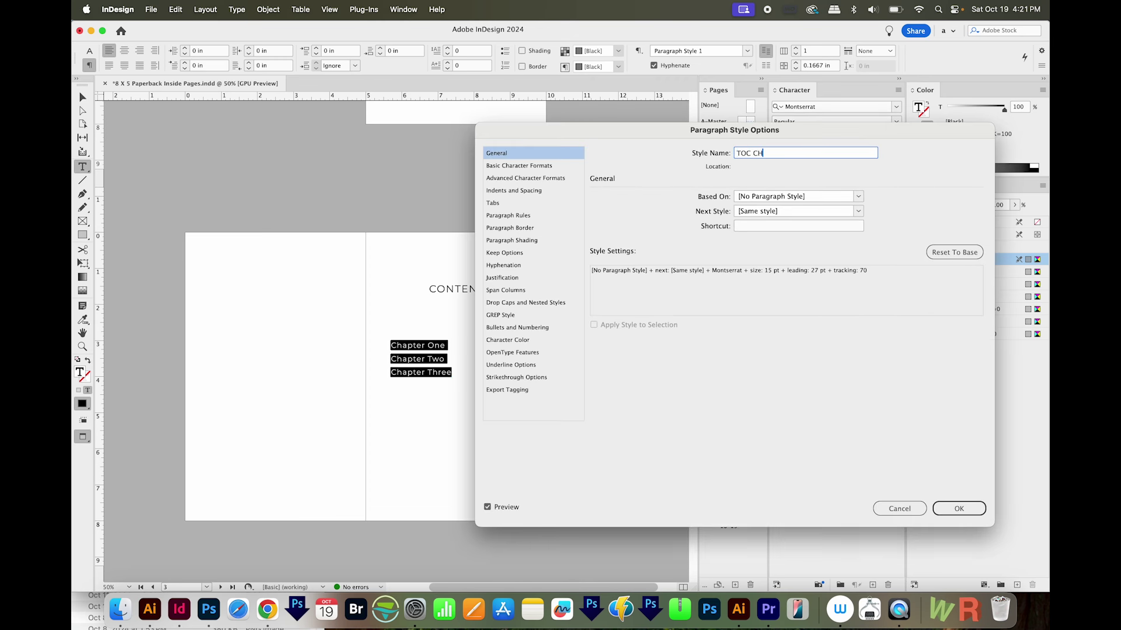
{"action": "type", "text": "OC Chapters"}
{"action": "left_click", "coordinate": [959, 508]}
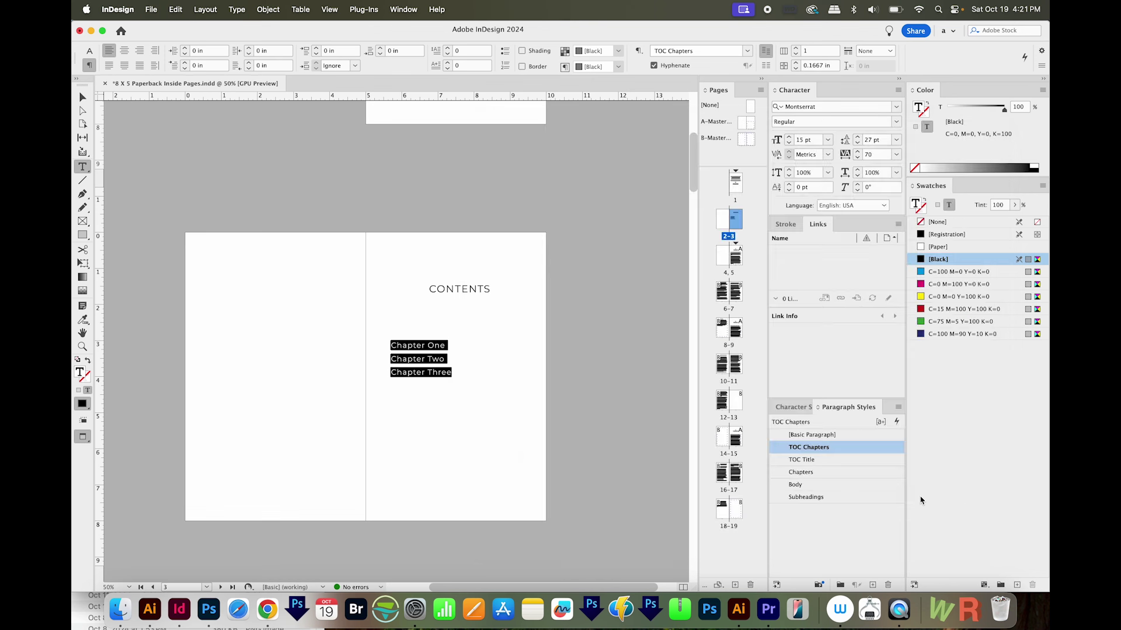
Step: Insert a new line reading "Subheading" below Chapter One on the contents page
{"action": "left_click", "coordinate": [448, 344]}
{"action": "key", "text": "Return"}
{"action": "type", "text": "Subheading"}
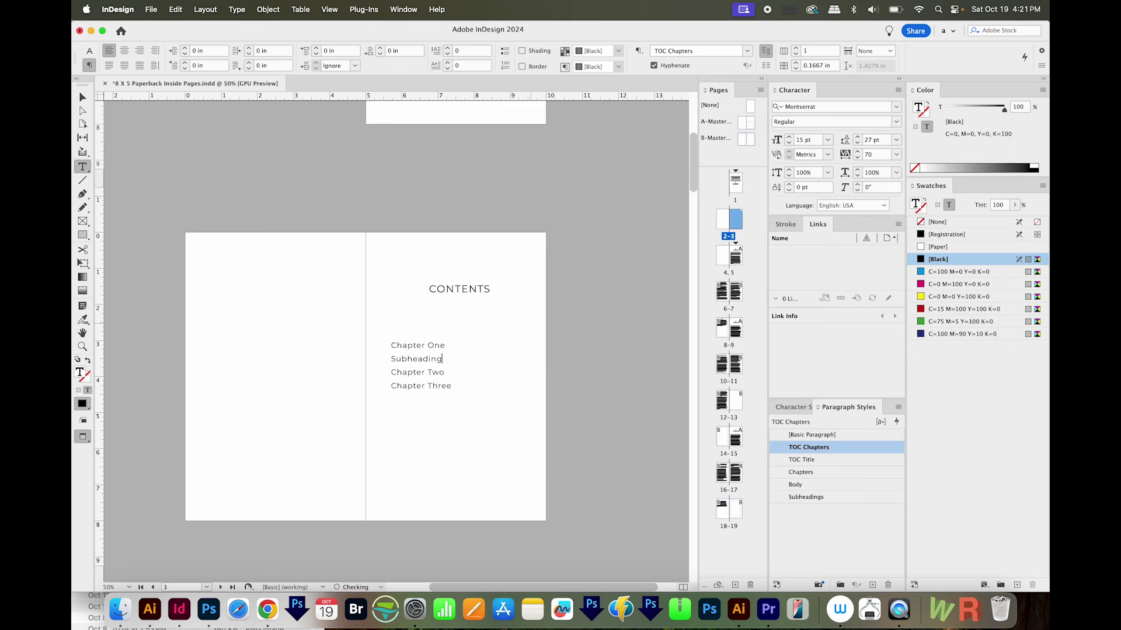
Step: Format the Subheading line at 13 pt with a left indent of 0.3125 in
{"action": "left_click_drag", "start_coordinate": [445, 360], "coordinate": [364, 356]}
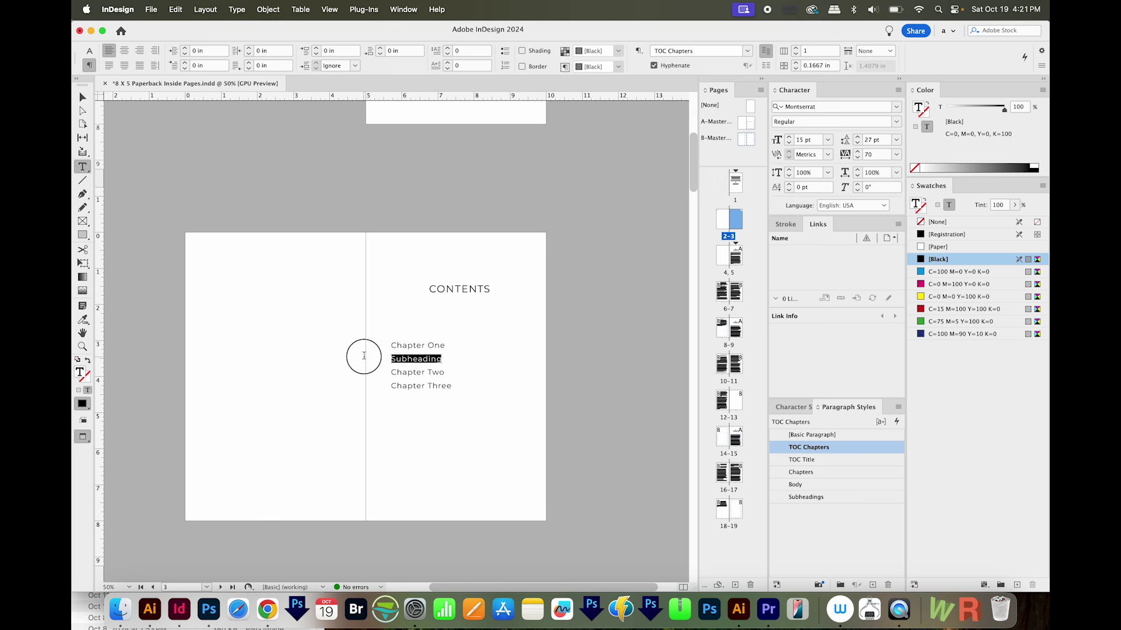
{"action": "left_click", "coordinate": [788, 144]}
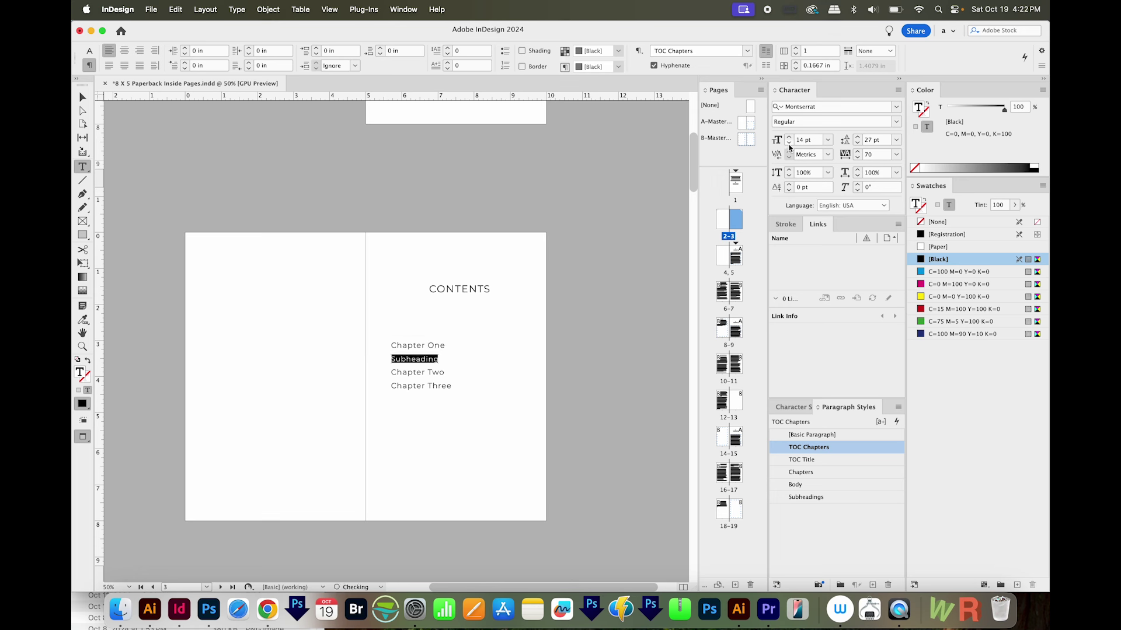
{"action": "left_click", "coordinate": [789, 143]}
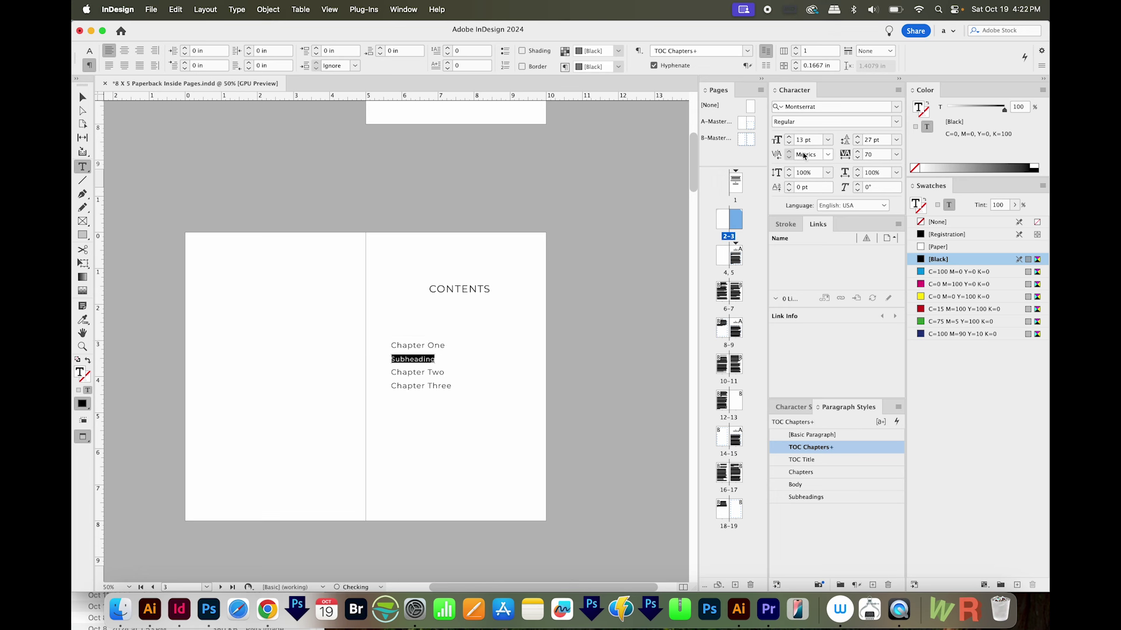
{"action": "left_click", "coordinate": [187, 48]}
{"action": "left_click", "coordinate": [187, 49]}
{"action": "left_click", "coordinate": [187, 48]}
{"action": "left_click", "coordinate": [187, 49]}
{"action": "left_click", "coordinate": [187, 48]}
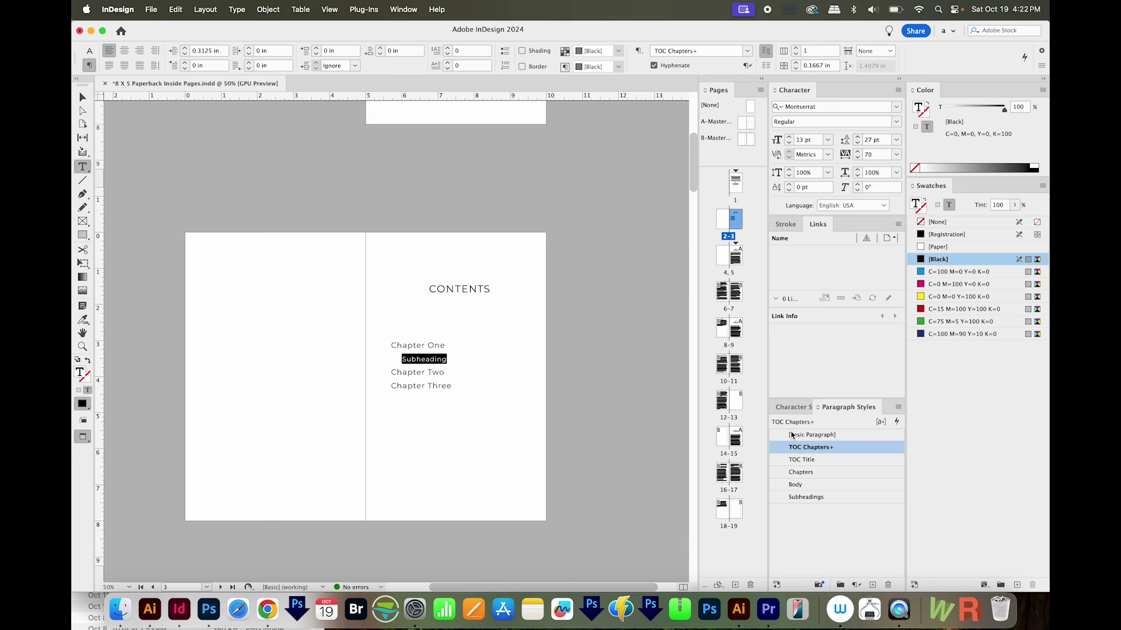
Step: Create a paragraph style named TOC Subheading from the Subheading line, based on [No Paragraph Style]
{"action": "left_click", "coordinate": [873, 585]}
{"action": "double_click", "coordinate": [809, 461]}
{"action": "type", "text": "TOC Subheading"}
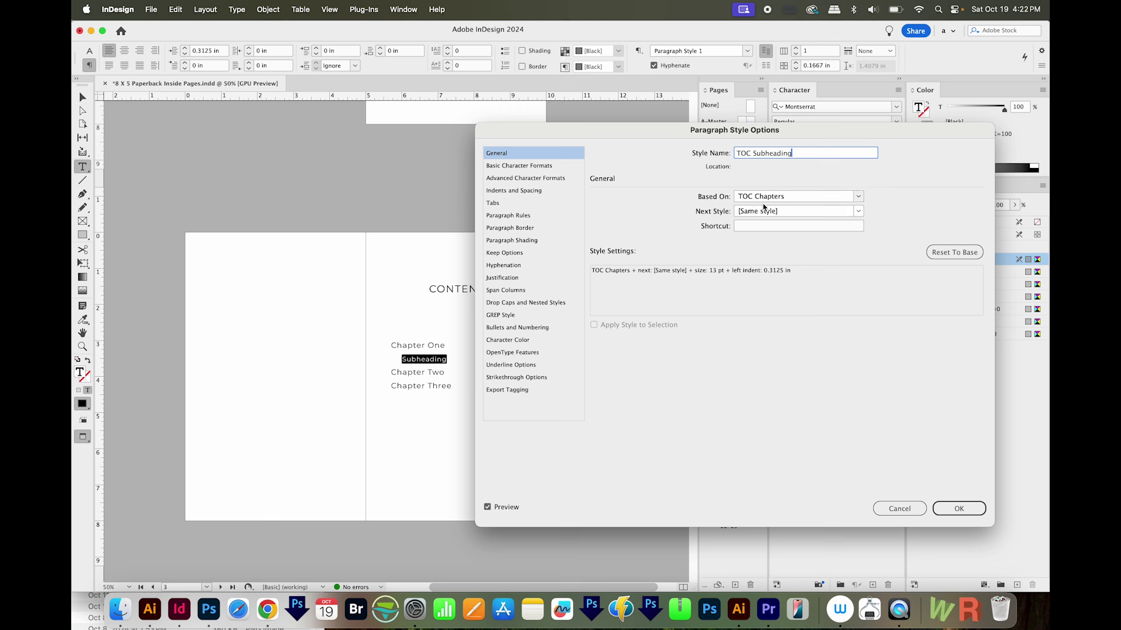
{"action": "left_click", "coordinate": [859, 196]}
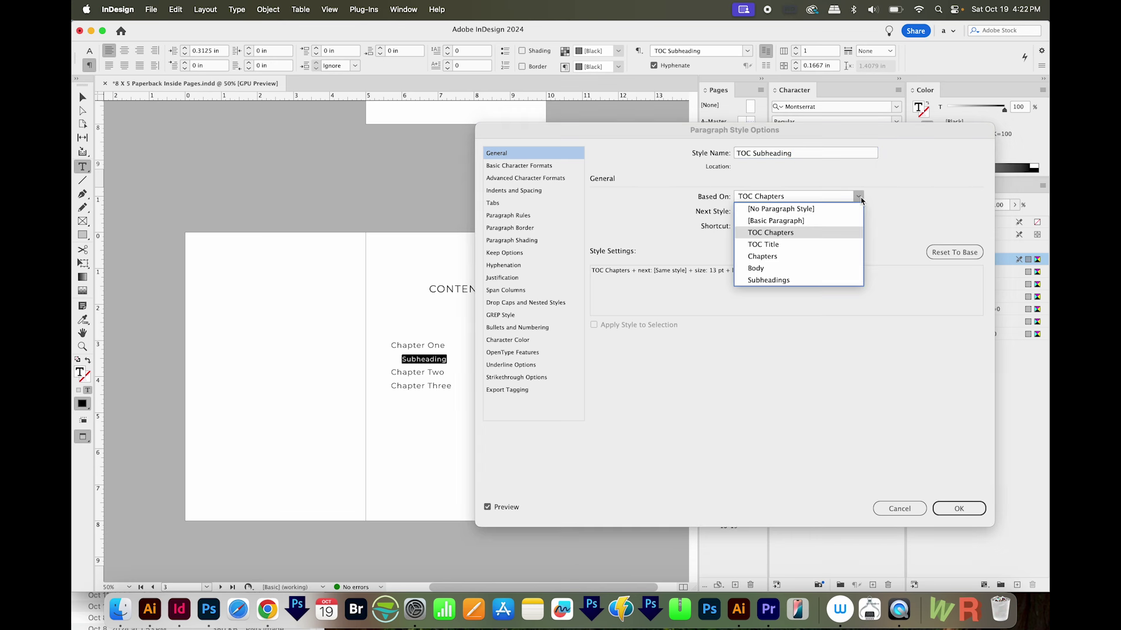
{"action": "left_click", "coordinate": [798, 212]}
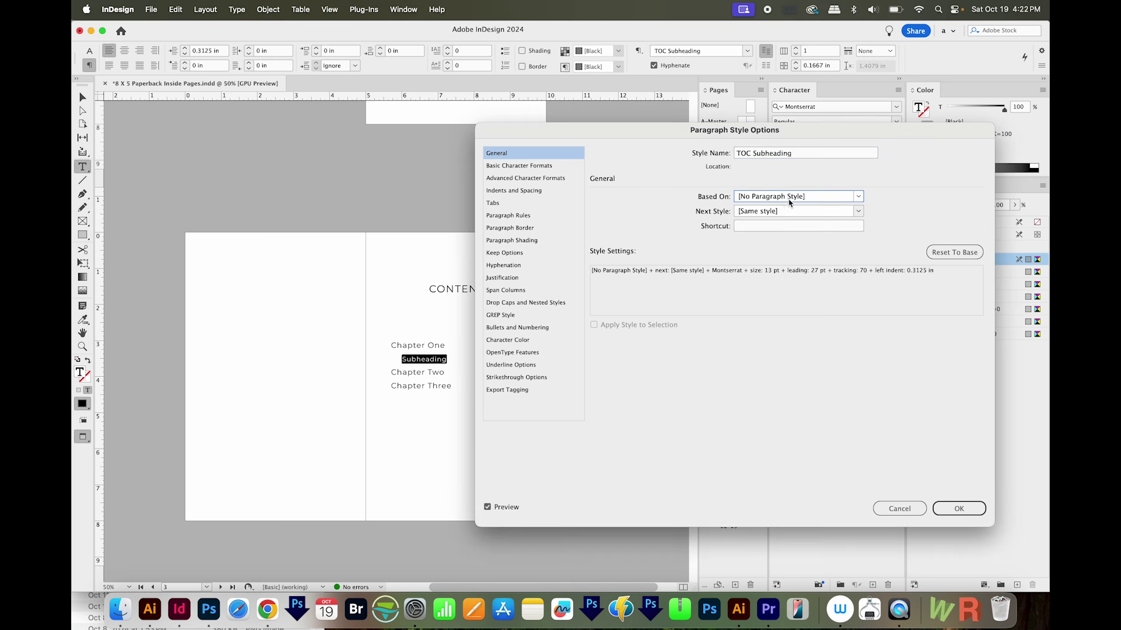
{"action": "left_click", "coordinate": [959, 509]}
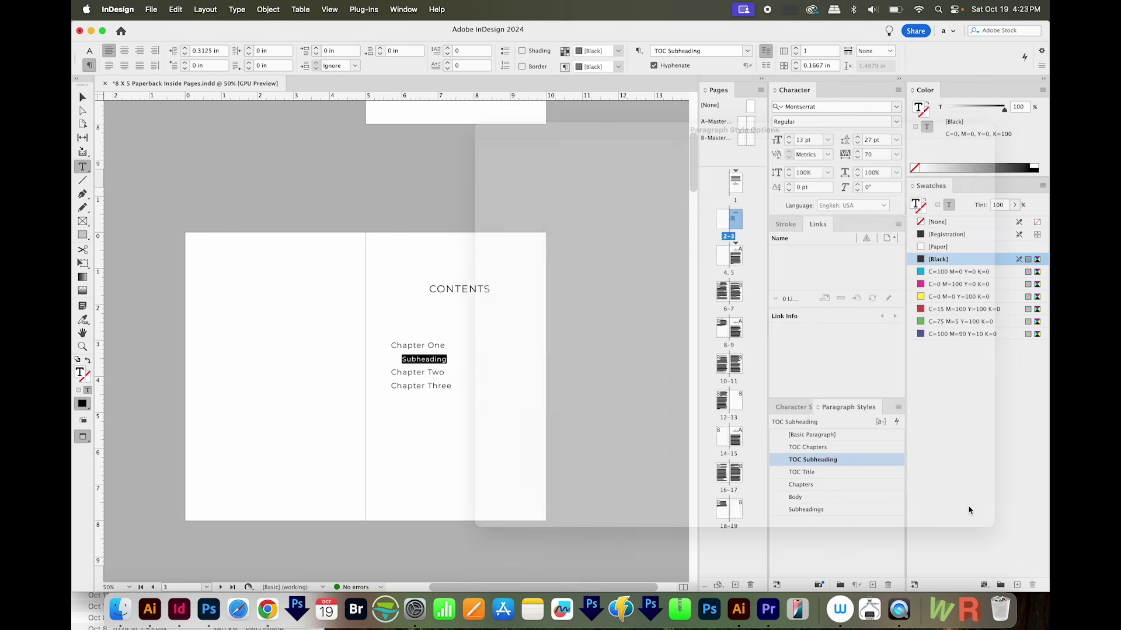
Step: Check the general settings of the TOC Chapters and TOC Title styles, including which style each is based on
{"action": "left_click", "coordinate": [409, 370]}
{"action": "double_click", "coordinate": [843, 446]}
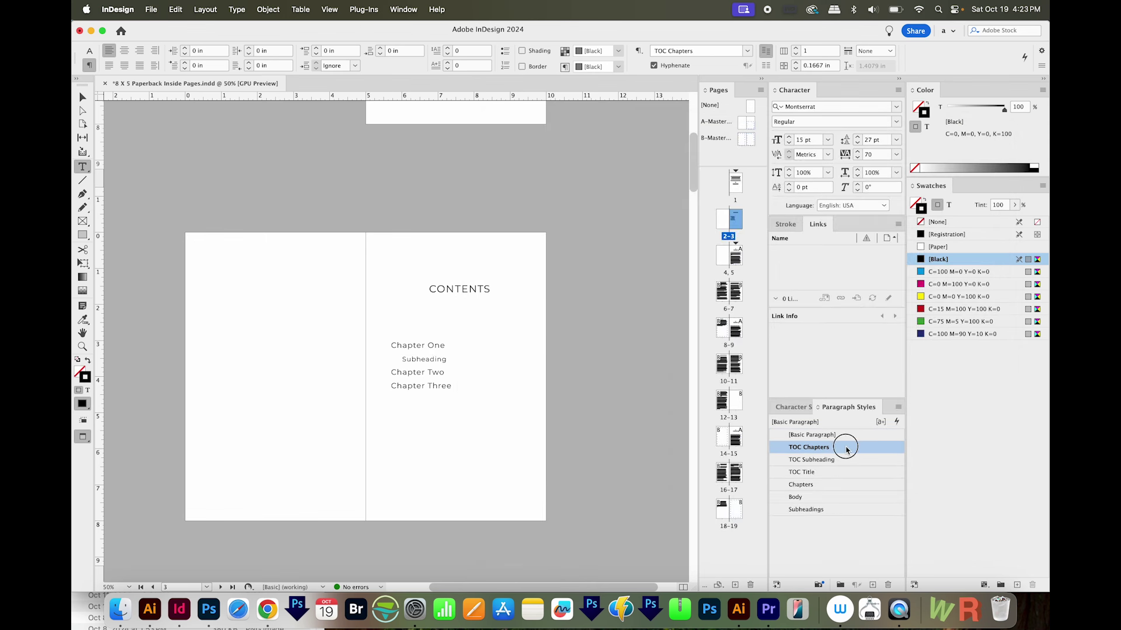
{"action": "left_click", "coordinate": [959, 508]}
{"action": "double_click", "coordinate": [817, 473]}
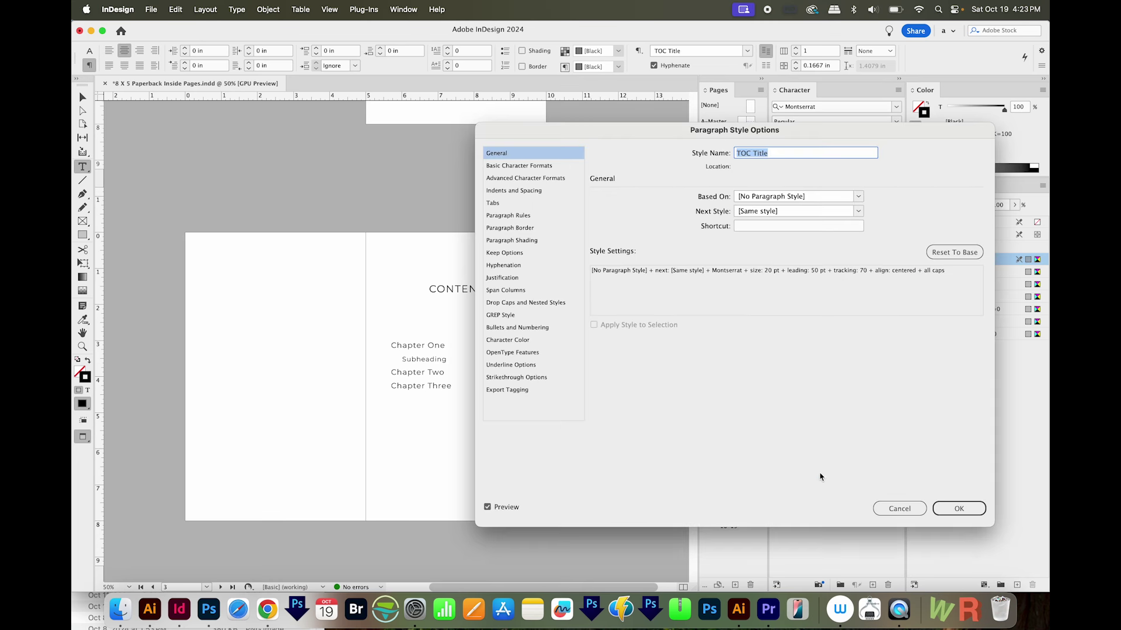
{"action": "left_click", "coordinate": [952, 508]}
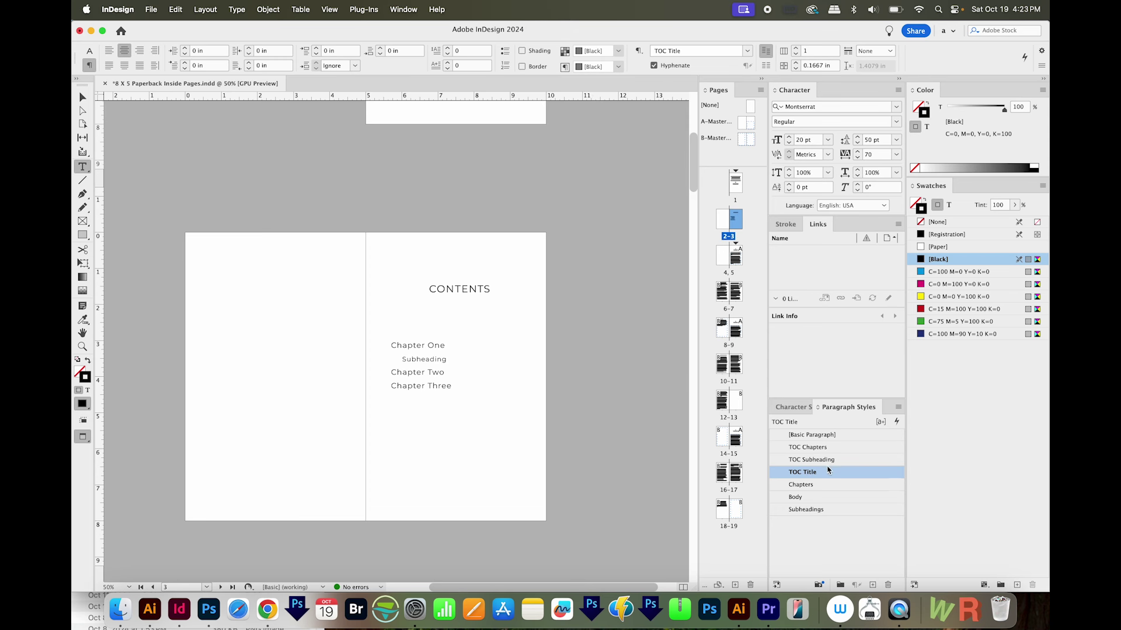
Step: Change the TOC Chapters style to the Bold font style and All Caps
{"action": "double_click", "coordinate": [851, 449]}
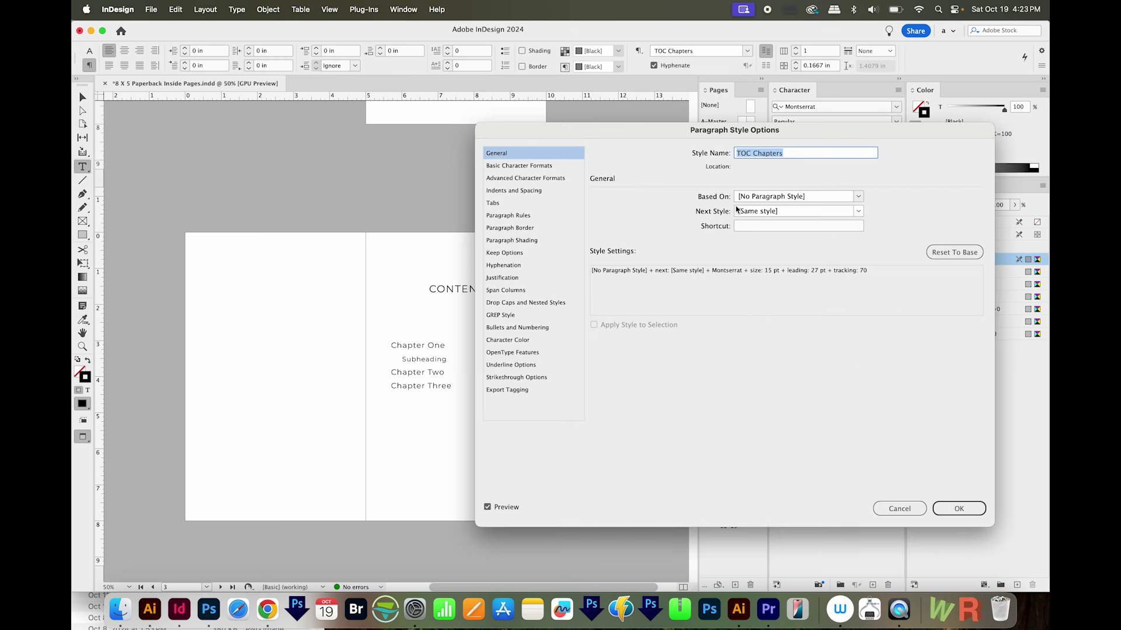
{"action": "key", "text": "Down"}
{"action": "left_click", "coordinate": [750, 218]}
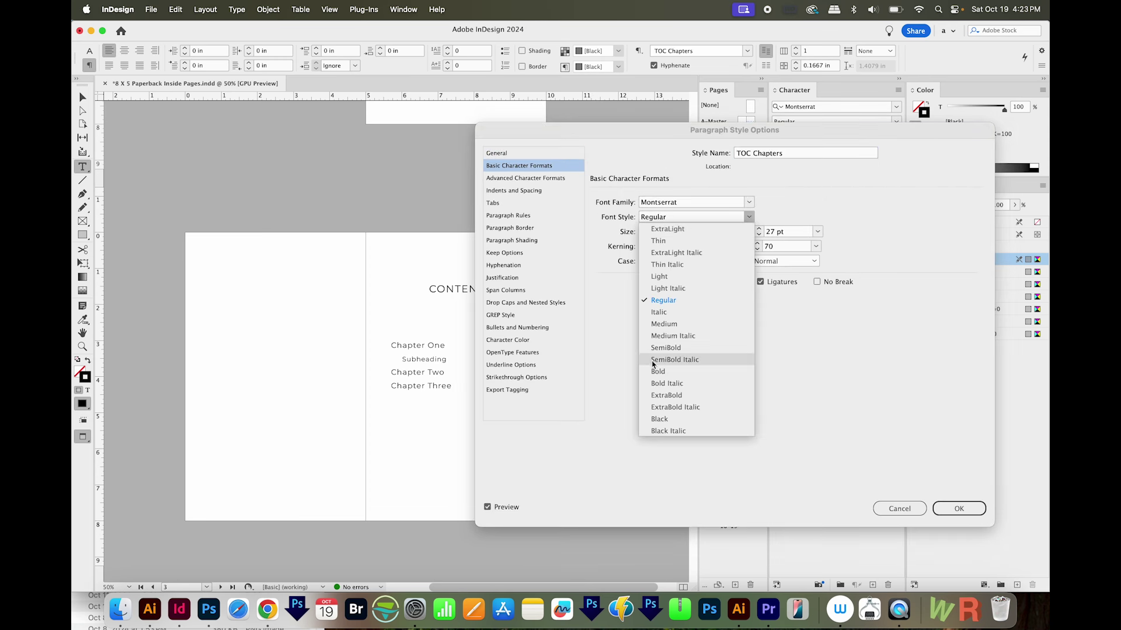
{"action": "left_click", "coordinate": [673, 370]}
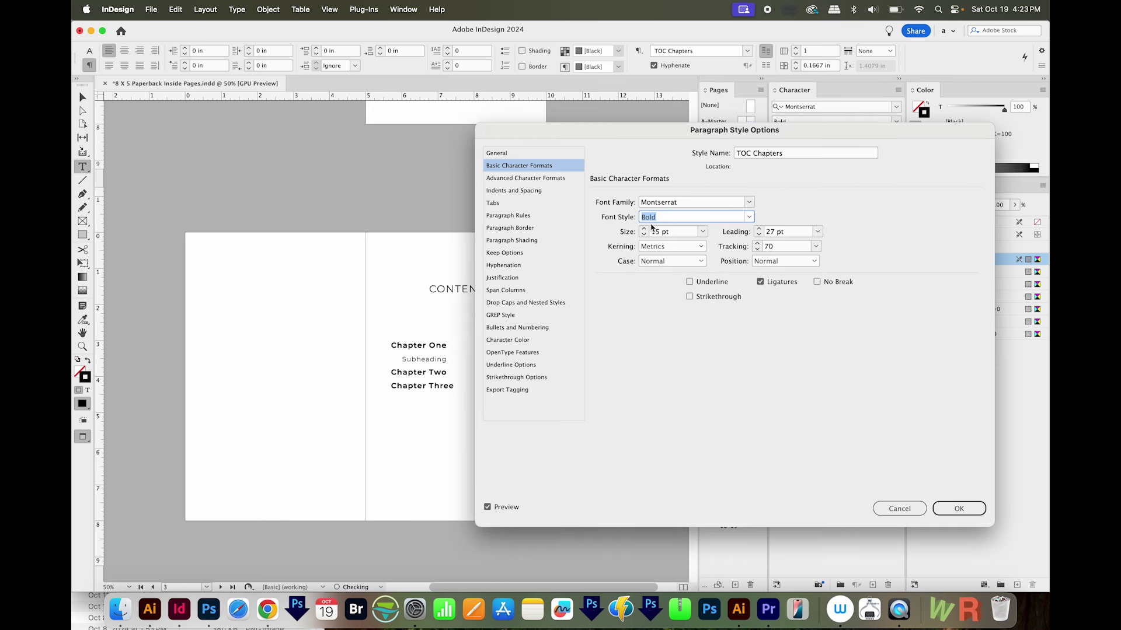
{"action": "left_click", "coordinate": [702, 263]}
{"action": "left_click", "coordinate": [695, 297]}
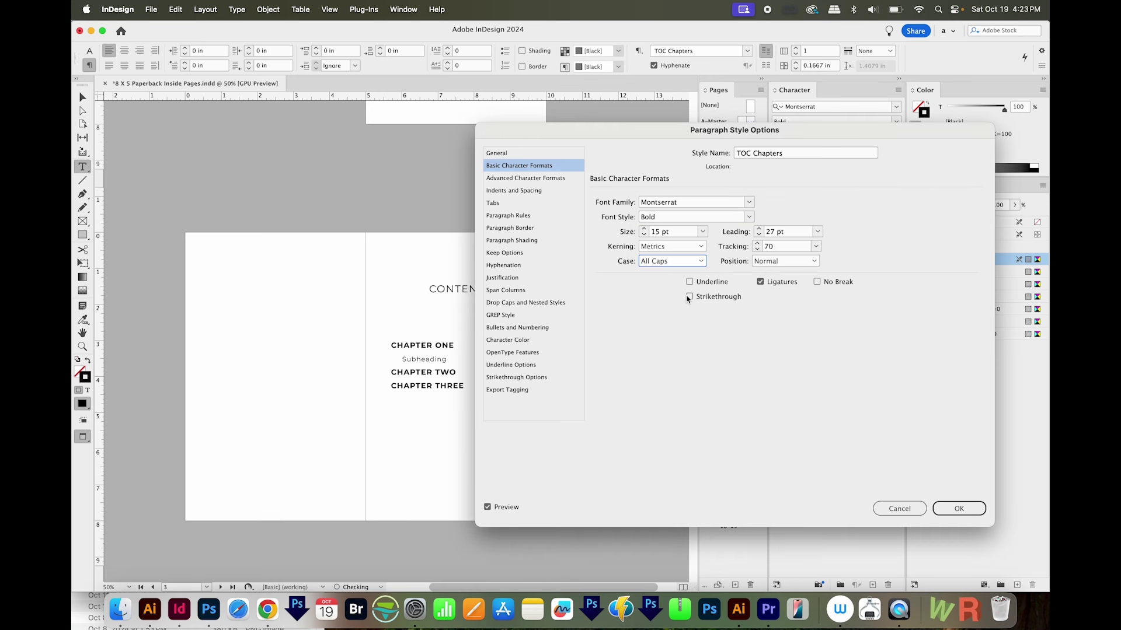
{"action": "left_click", "coordinate": [959, 509]}
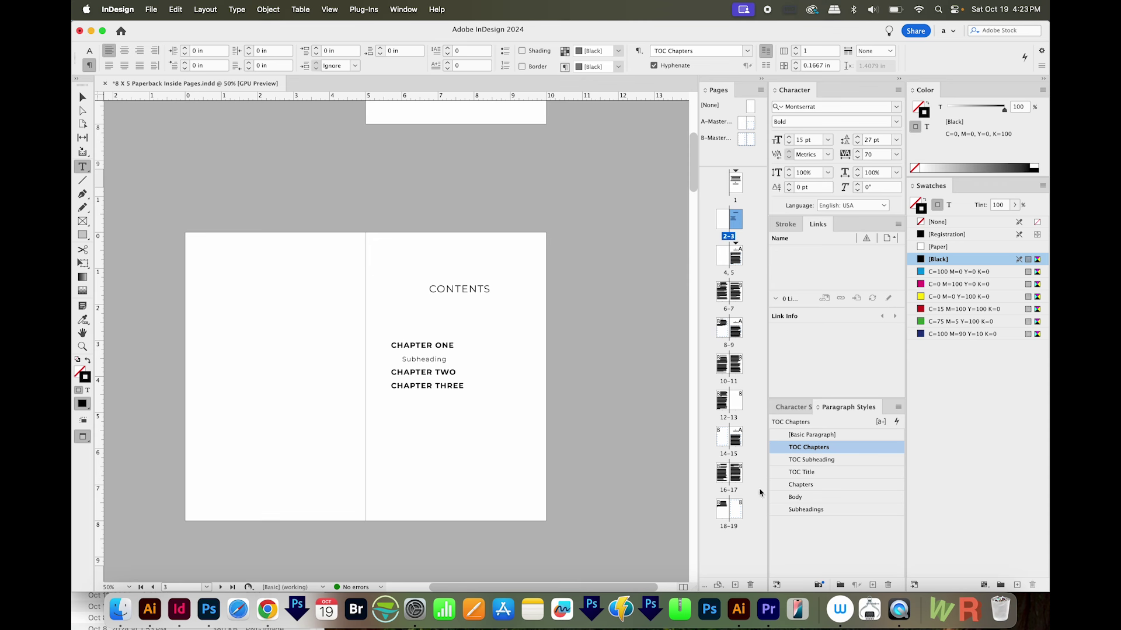
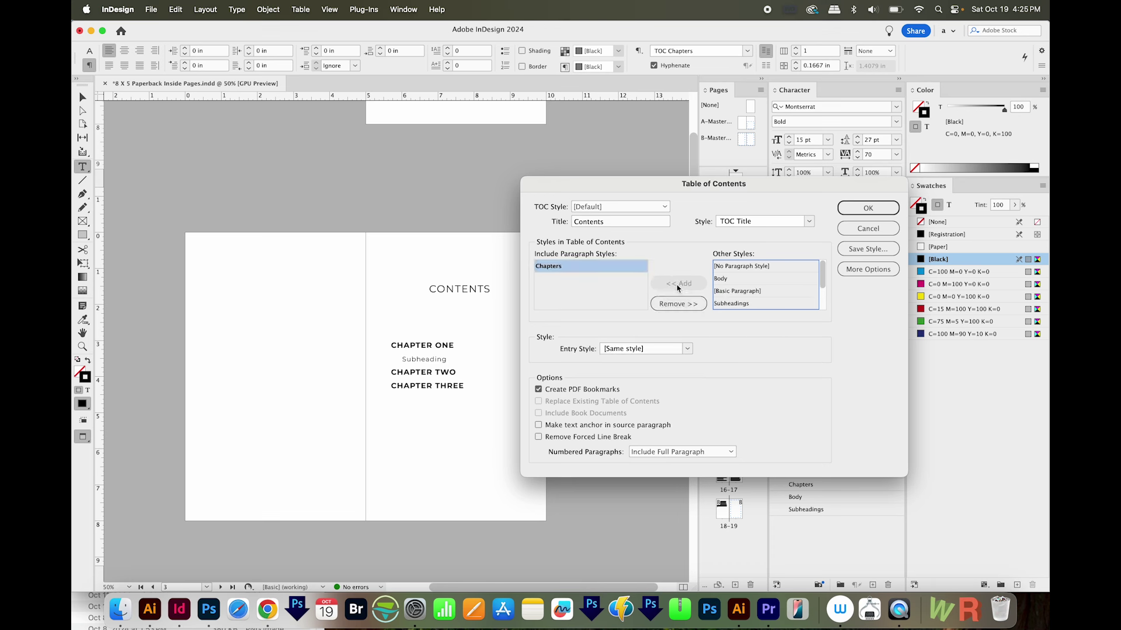
Step: Add the Subheadings style to the paragraph styles included in the table of contents, beneath Chapters
{"action": "left_click", "coordinate": [732, 304]}
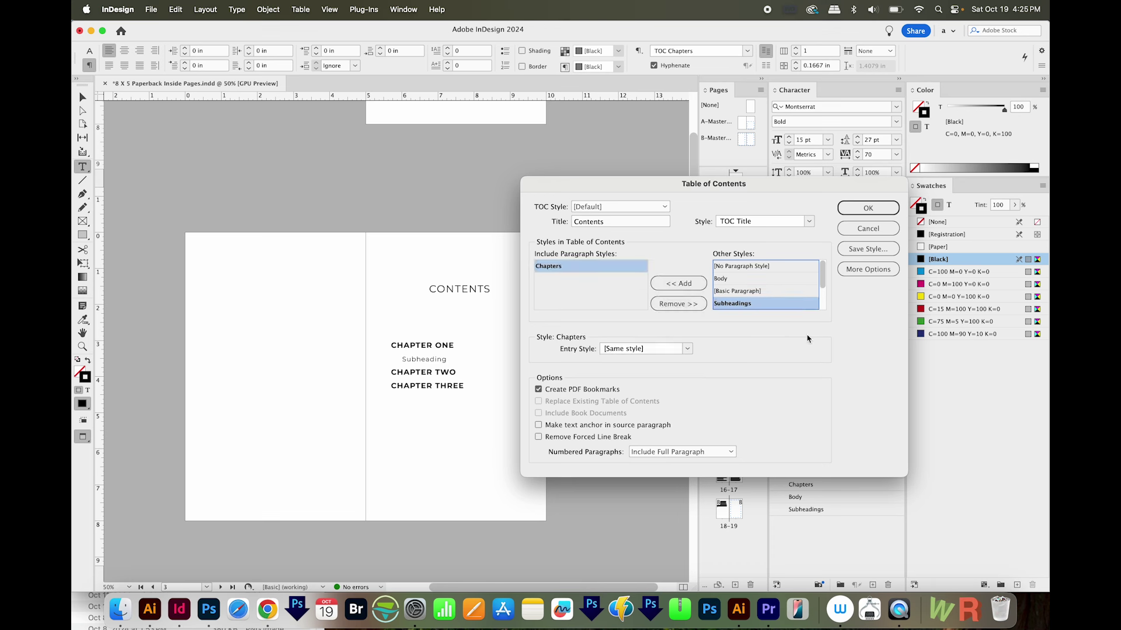
{"action": "left_click", "coordinate": [692, 285]}
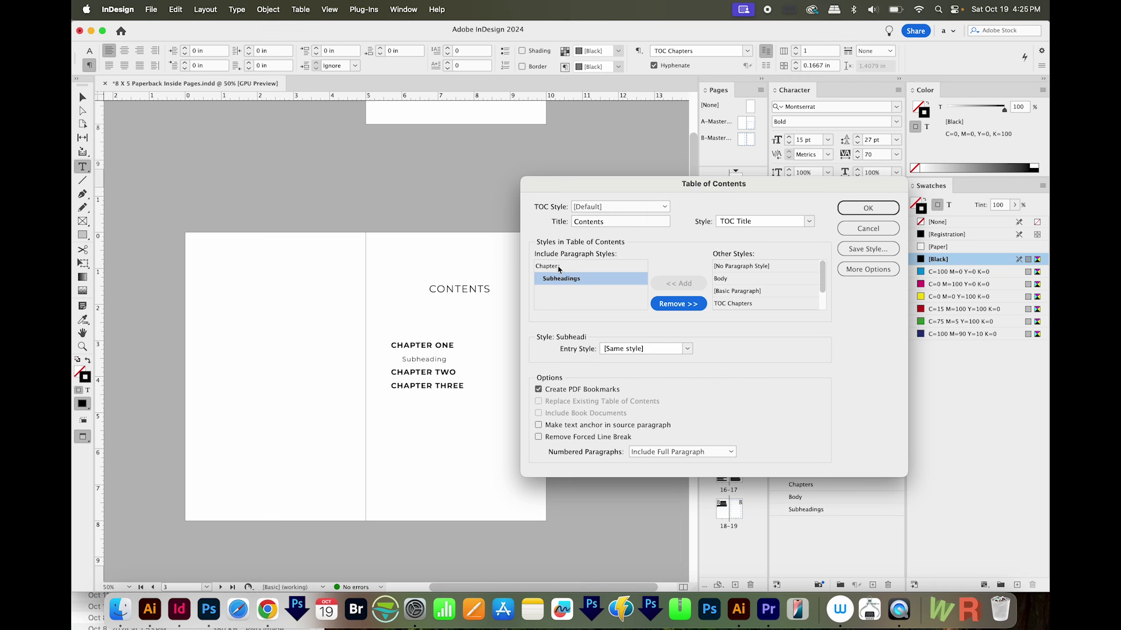
{"action": "left_click", "coordinate": [566, 289]}
{"action": "left_click", "coordinate": [567, 281]}
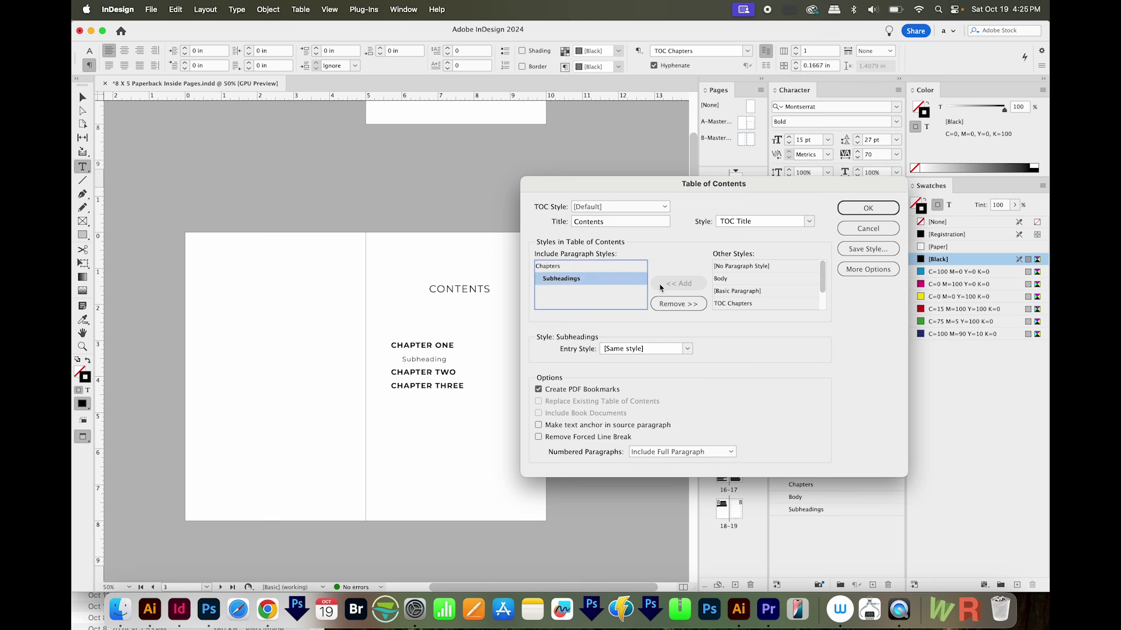
Step: Show the additional table of contents options and check the levels of the Chapters and Subheadings styles
{"action": "left_click", "coordinate": [865, 270]}
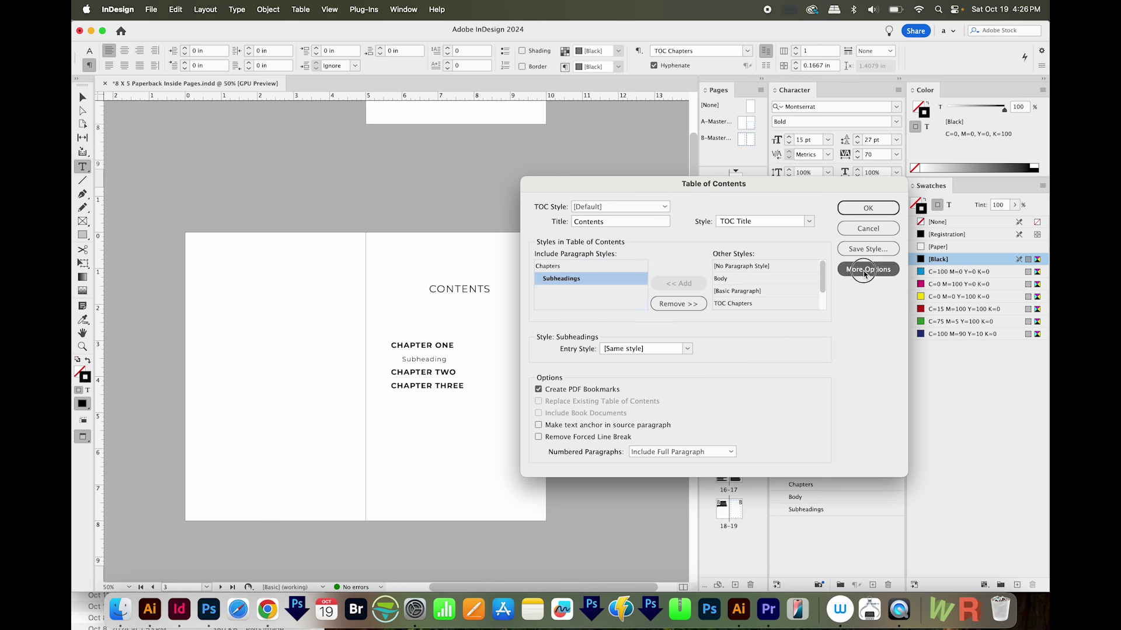
{"action": "left_click", "coordinate": [583, 267]}
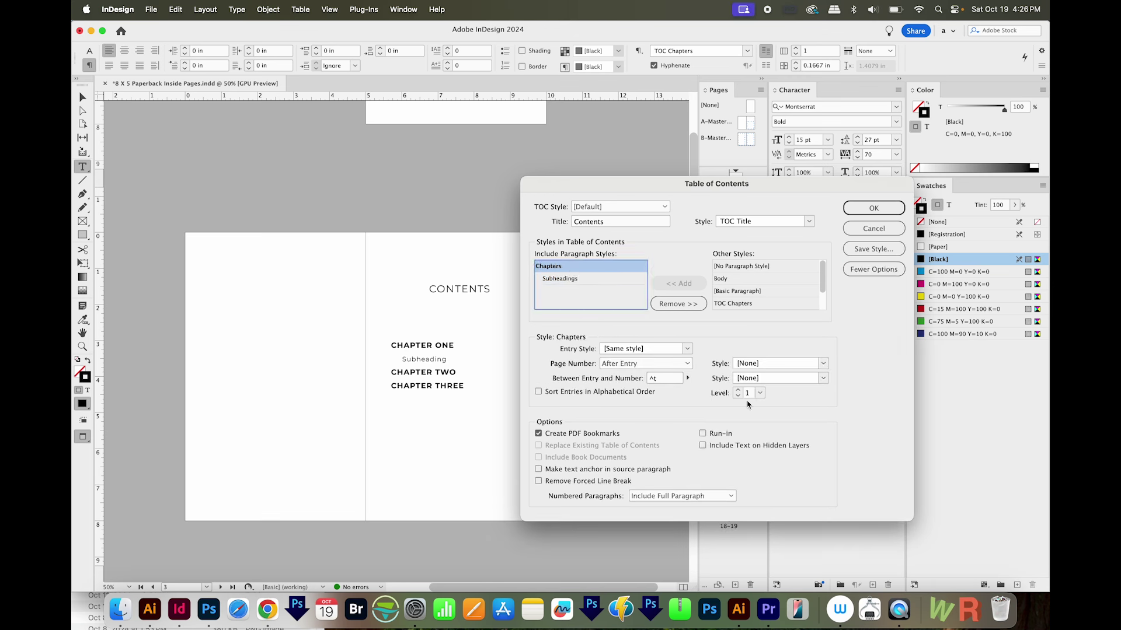
{"action": "left_click", "coordinate": [587, 279]}
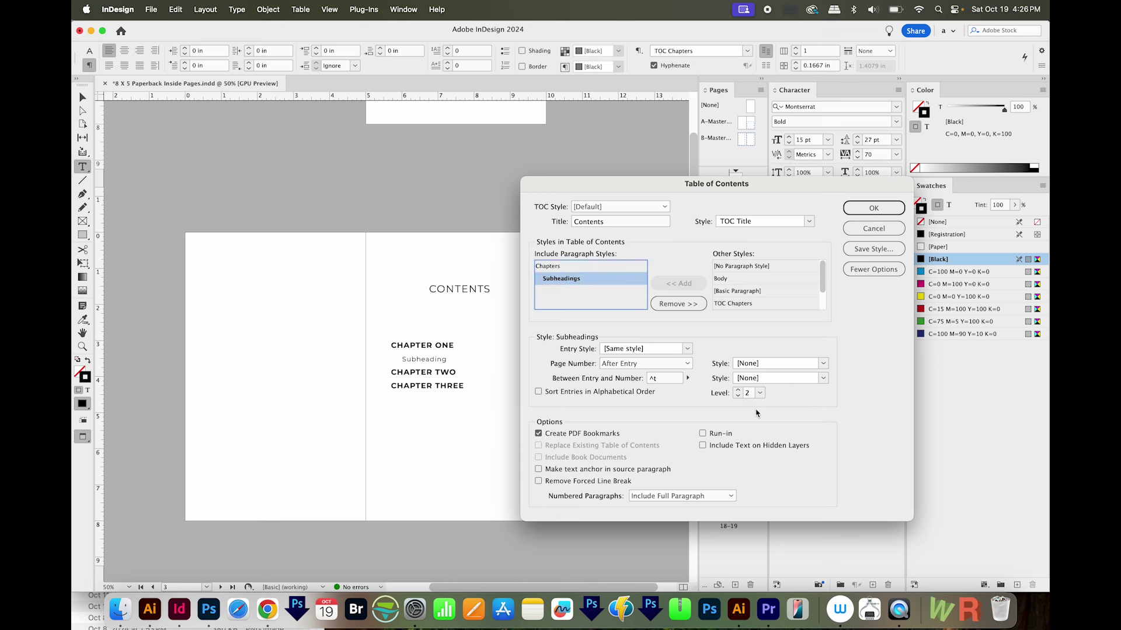
Step: Set the entry style for Chapters in the table of contents to TOC Chapters
{"action": "left_click", "coordinate": [548, 268]}
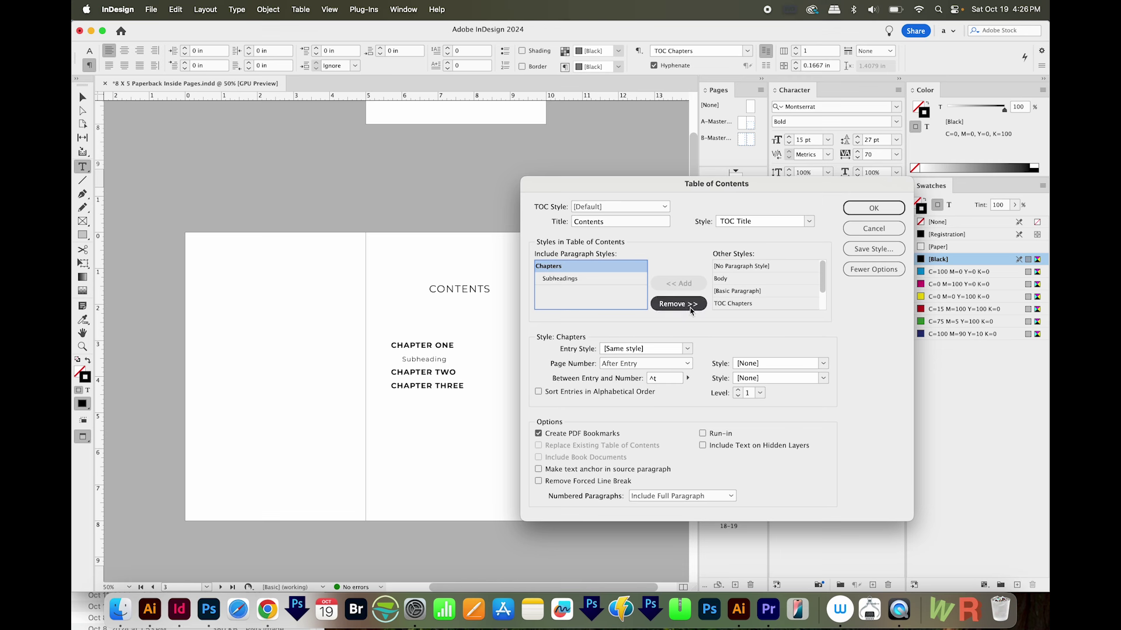
{"action": "left_click", "coordinate": [688, 350]}
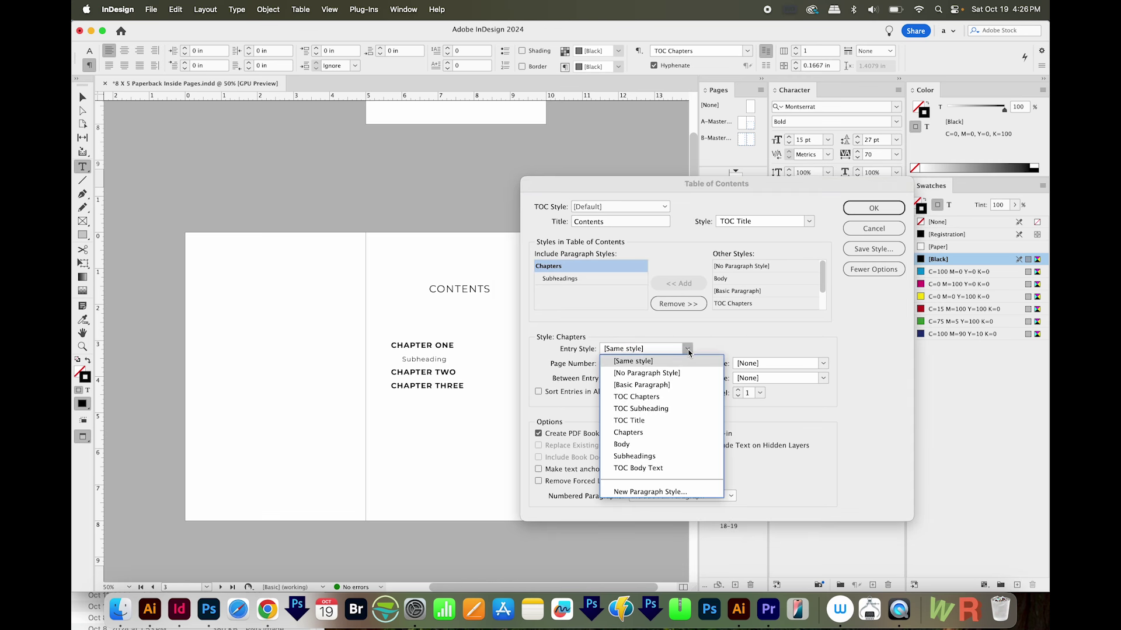
{"action": "left_click", "coordinate": [652, 396]}
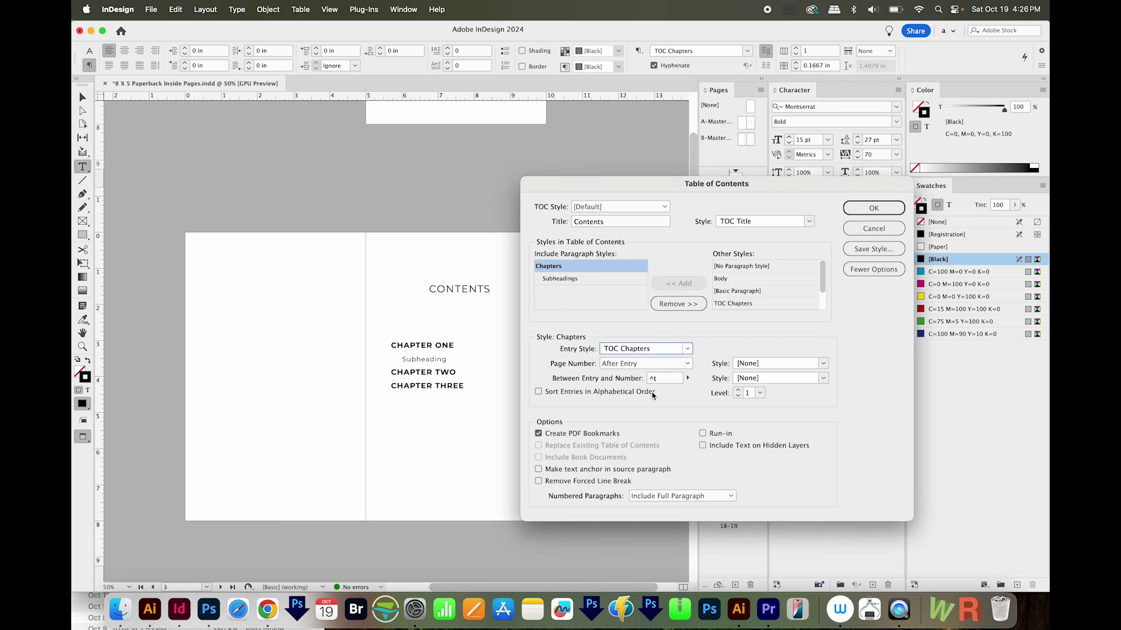
Step: Set the entry style for Subheadings to TOC Subheading and generate the table of contents
{"action": "left_click", "coordinate": [580, 282]}
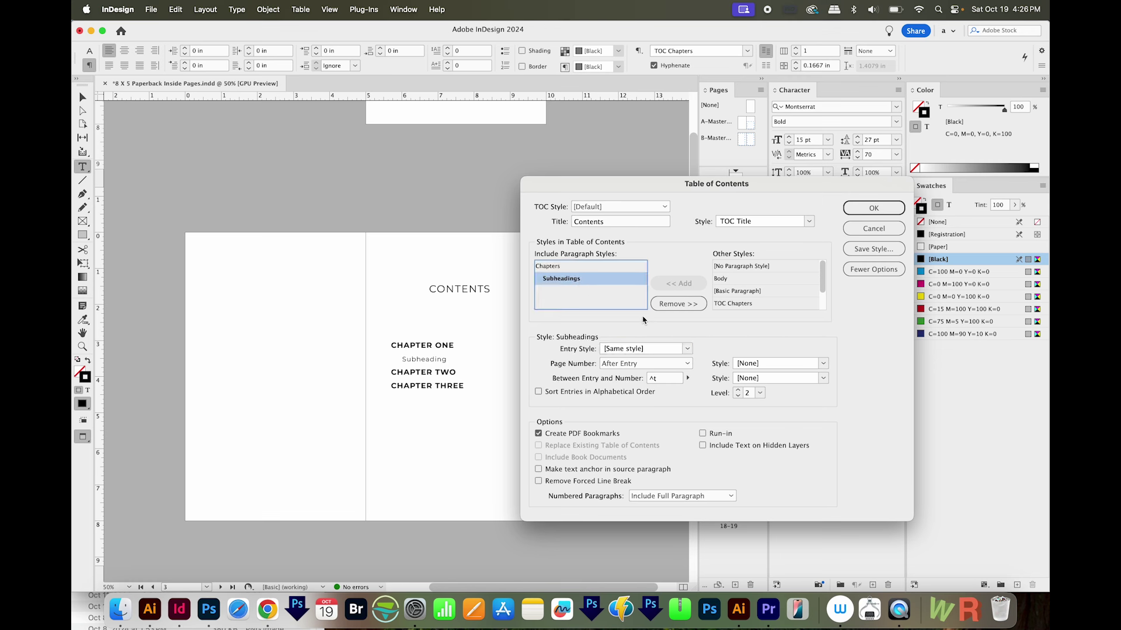
{"action": "left_click", "coordinate": [664, 350]}
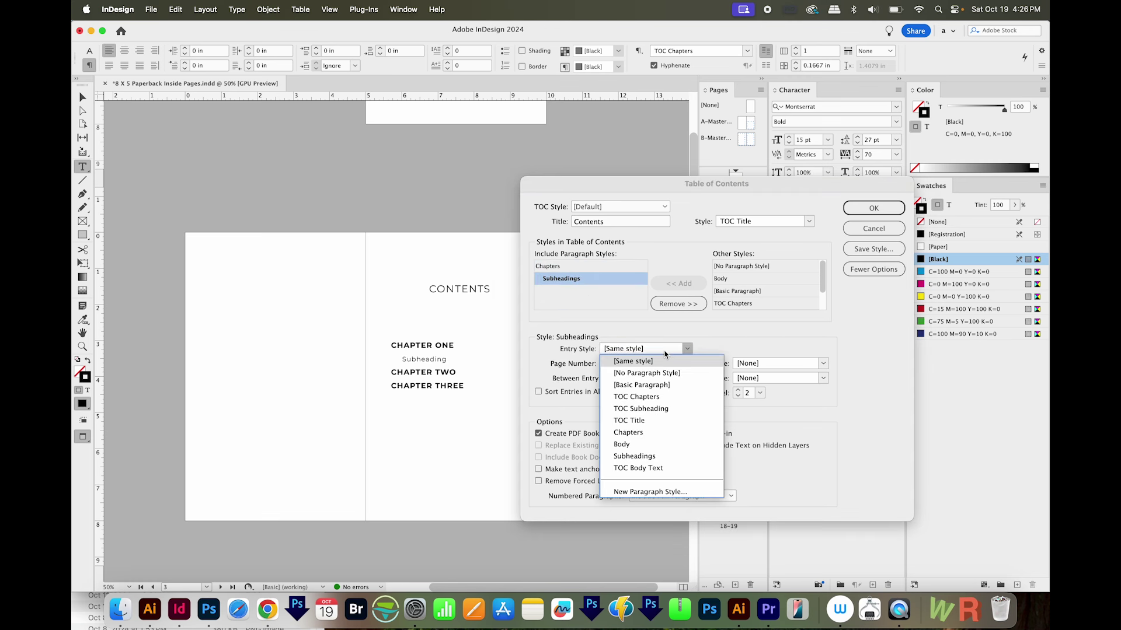
{"action": "left_click", "coordinate": [655, 410]}
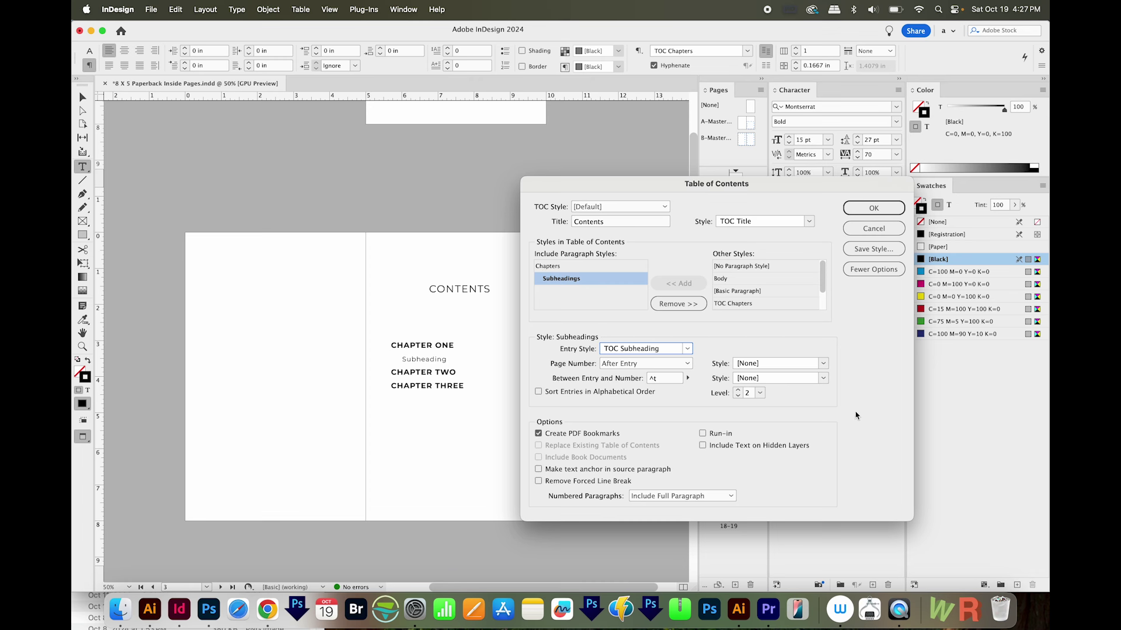
{"action": "left_click", "coordinate": [879, 208]}
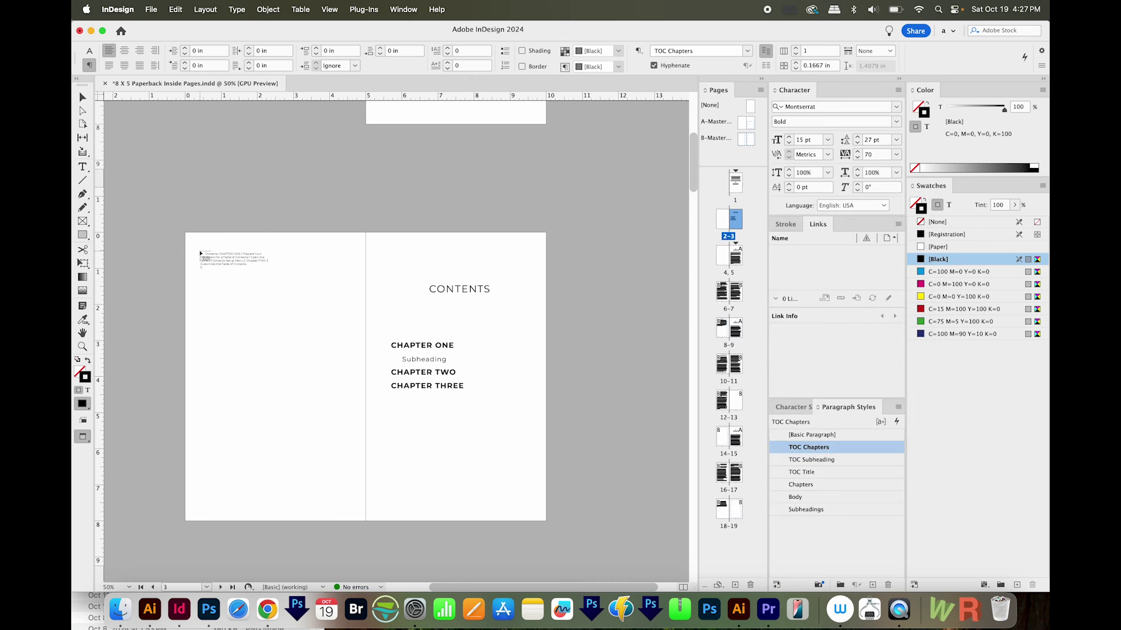
Step: Replace the placeholder contents frames on page 3 with the generated table of contents, in a frame about 4.2 by 7.18 in
{"action": "left_click_drag", "start_coordinate": [201, 250], "coordinate": [353, 509]}
{"action": "left_click_drag", "start_coordinate": [224, 270], "coordinate": [409, 272]}
{"action": "key", "text": "Delete"}
{"action": "left_click_drag", "start_coordinate": [596, 243], "coordinate": [397, 474]}
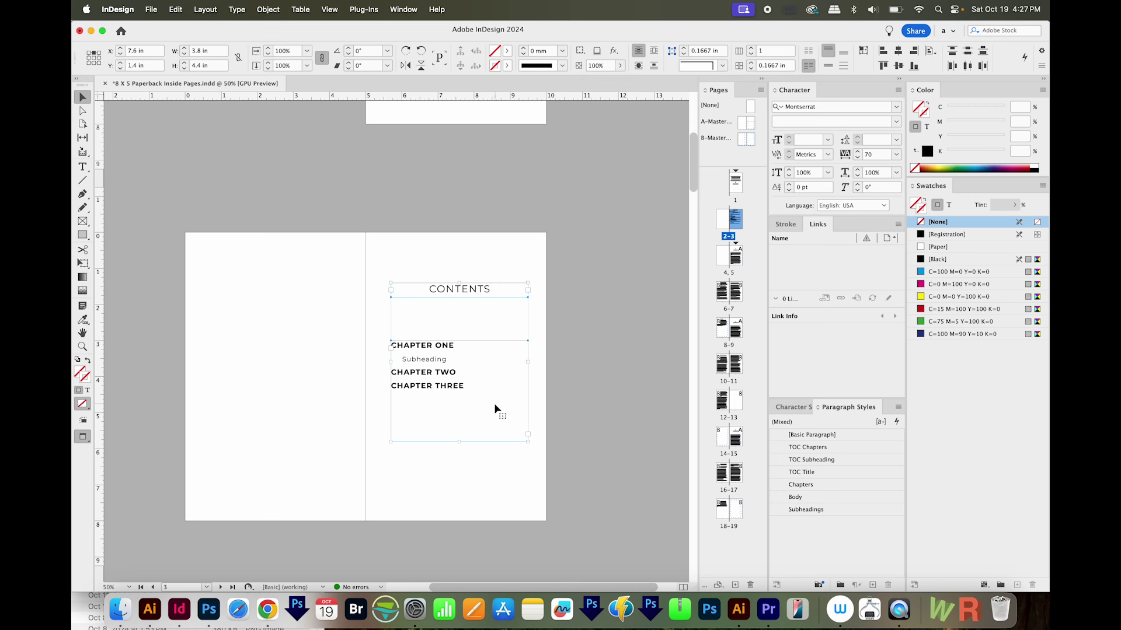
{"action": "key", "text": "Delete"}
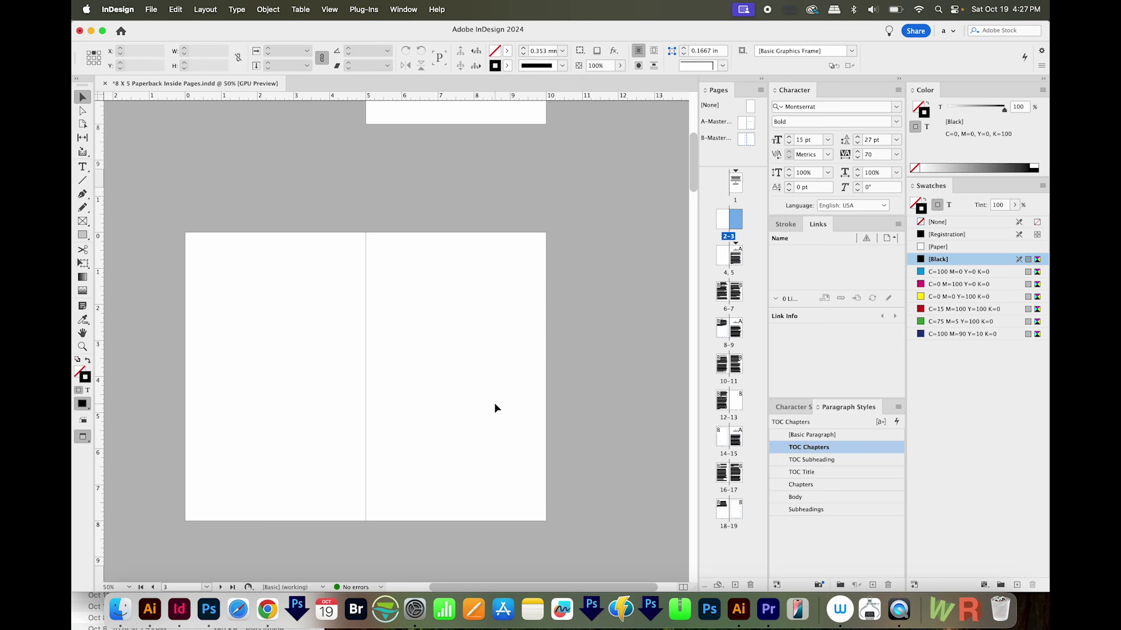
{"action": "key", "text": "super+z"}
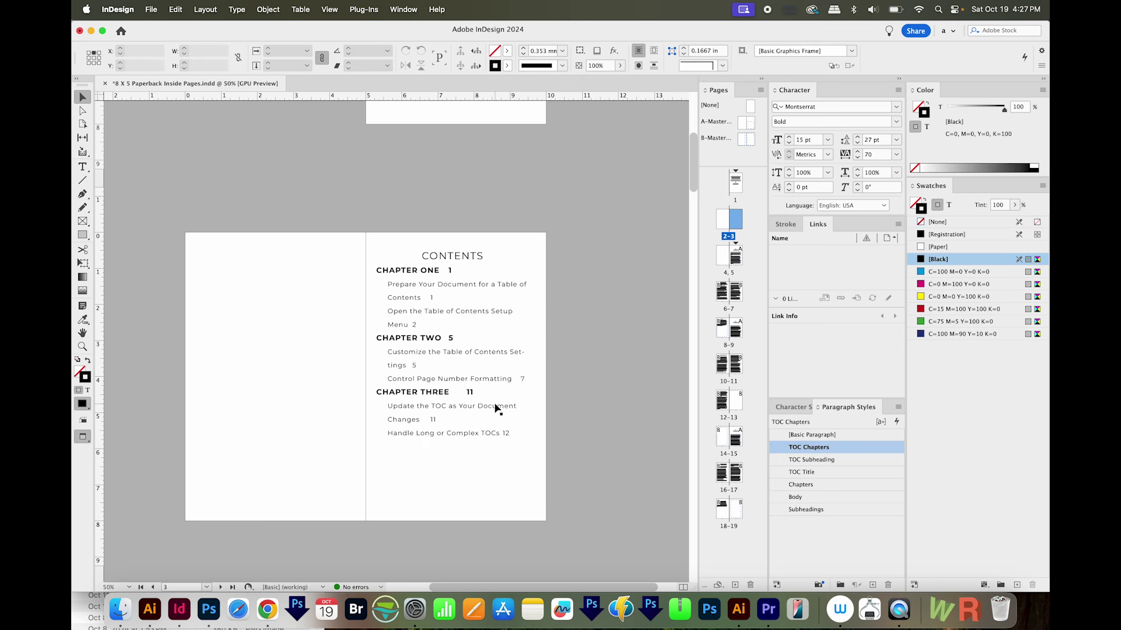
{"action": "left_click", "coordinate": [467, 450]}
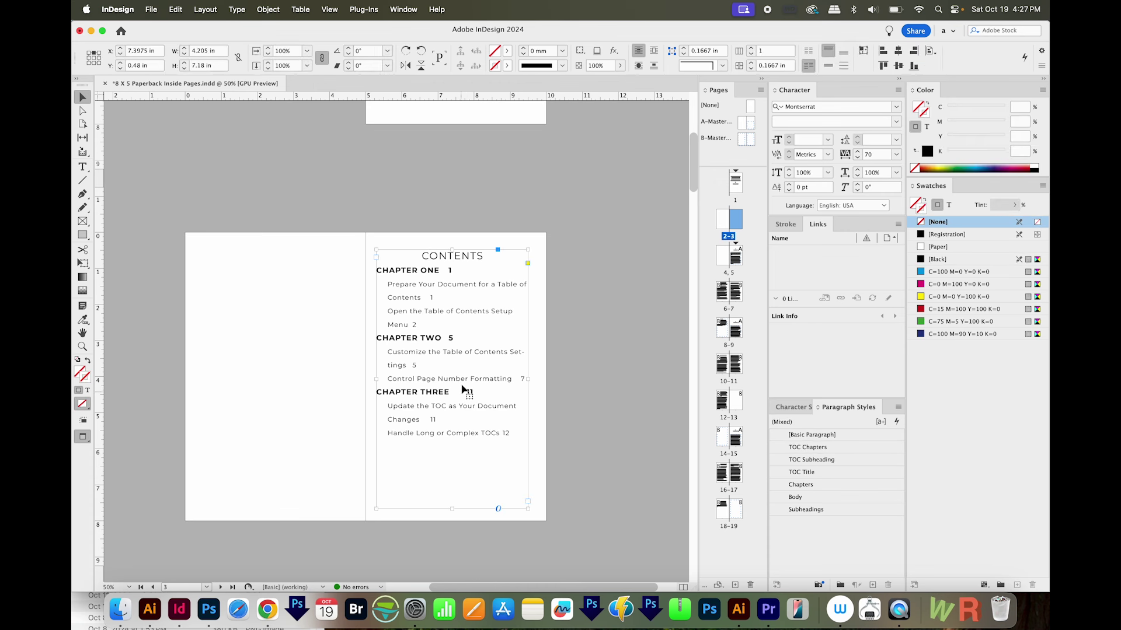
{"action": "double_click", "coordinate": [473, 346]}
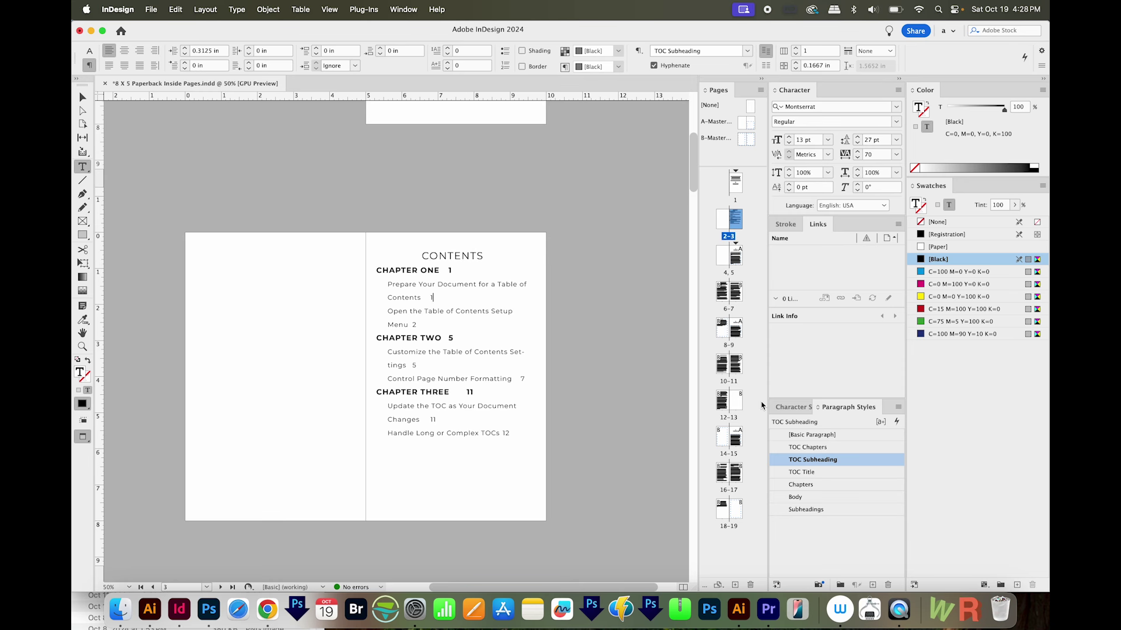
{"action": "double_click", "coordinate": [825, 473]}
{"action": "left_click", "coordinate": [895, 508]}
{"action": "key", "text": "super+shift+a"}
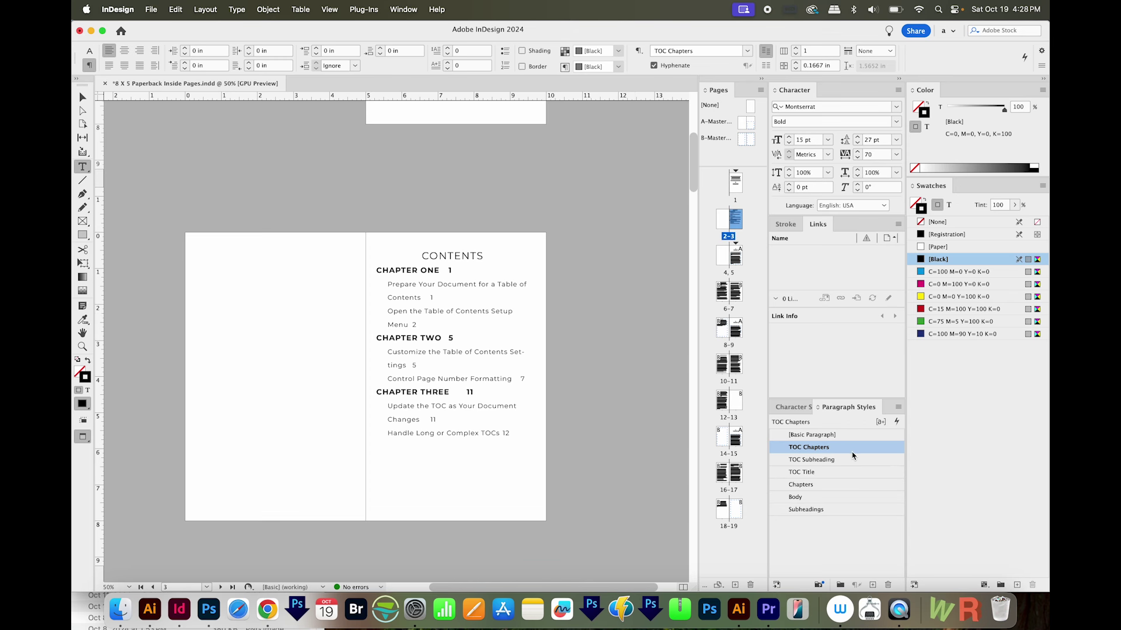
Step: Set the space after in the TOC Title paragraph style to 0.5 in
{"action": "double_click", "coordinate": [829, 473]}
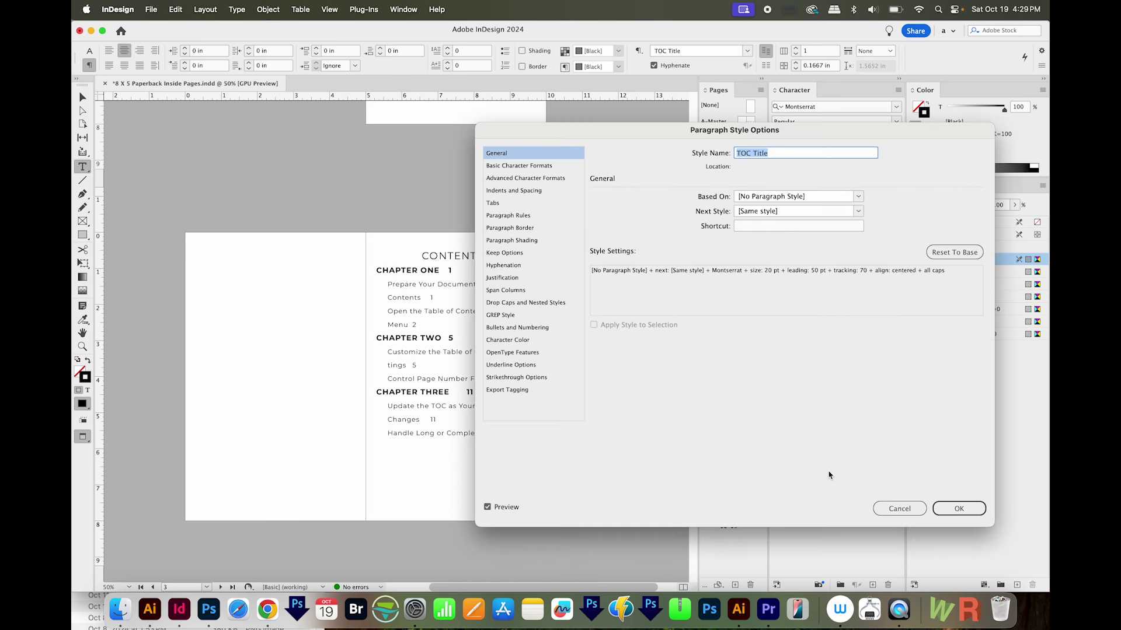
{"action": "left_click", "coordinate": [528, 192]}
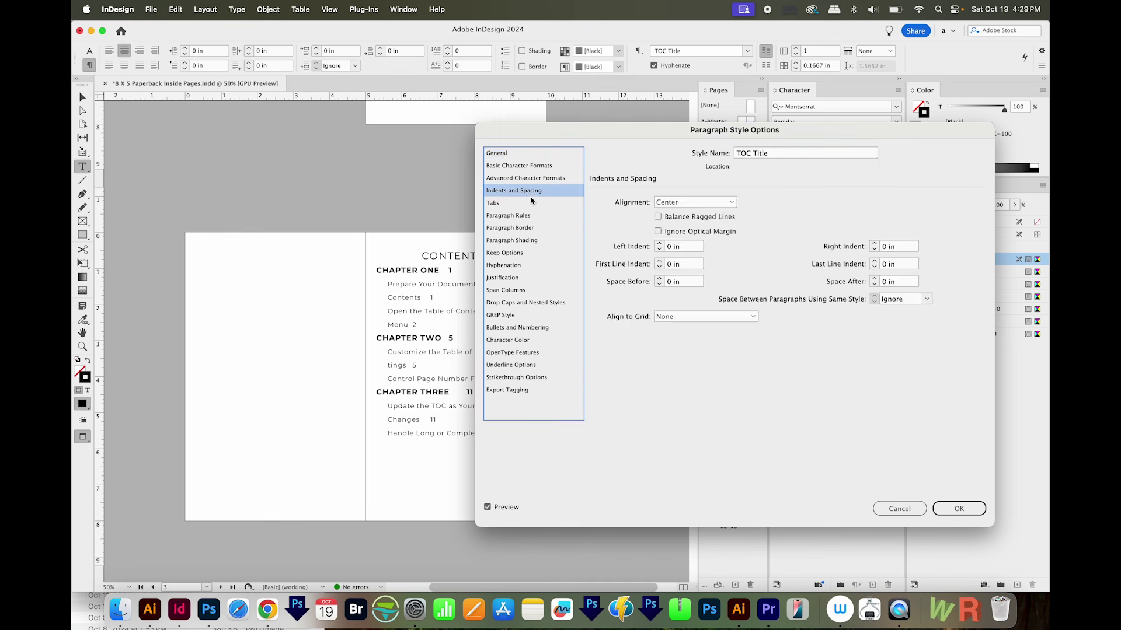
{"action": "left_click", "coordinate": [911, 281]}
{"action": "type", "text": "0.5 in"}
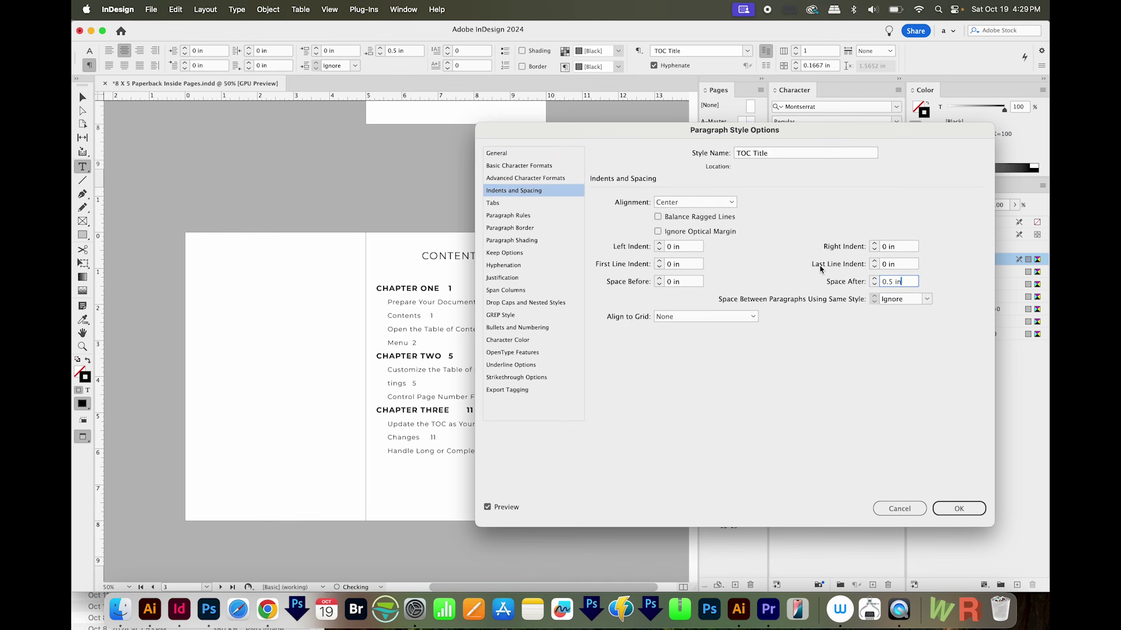
{"action": "key", "text": "Return"}
Step: Change the font family of the TOC Subheading paragraph style to Alternate Gothic No3 D
{"action": "left_click_drag", "start_coordinate": [388, 298], "coordinate": [421, 311]}
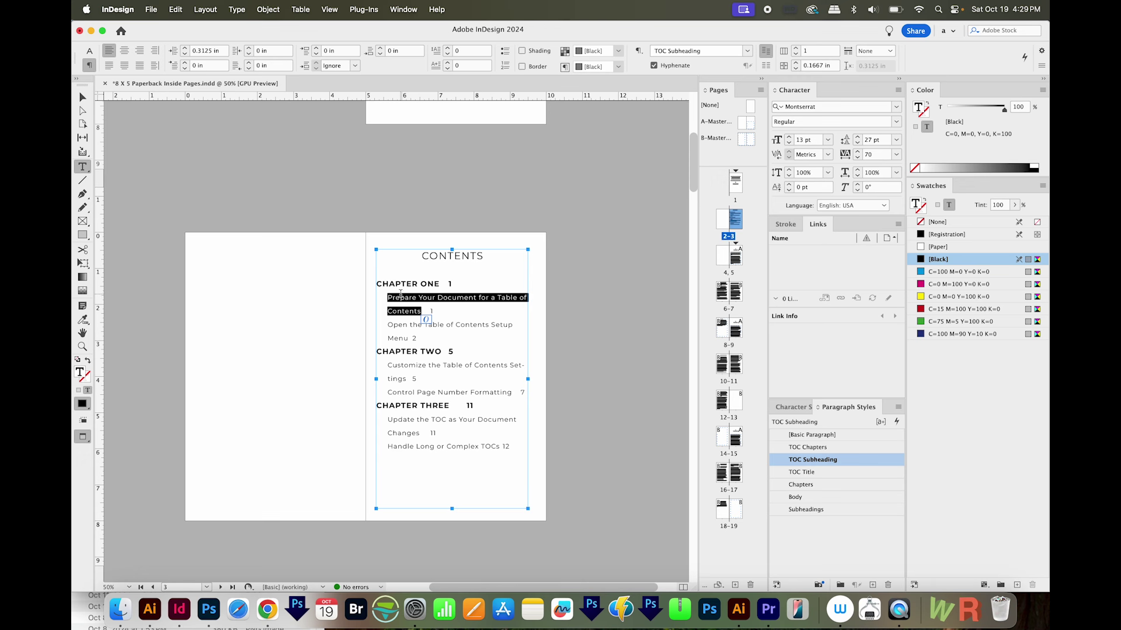
{"action": "left_click", "coordinate": [412, 333]}
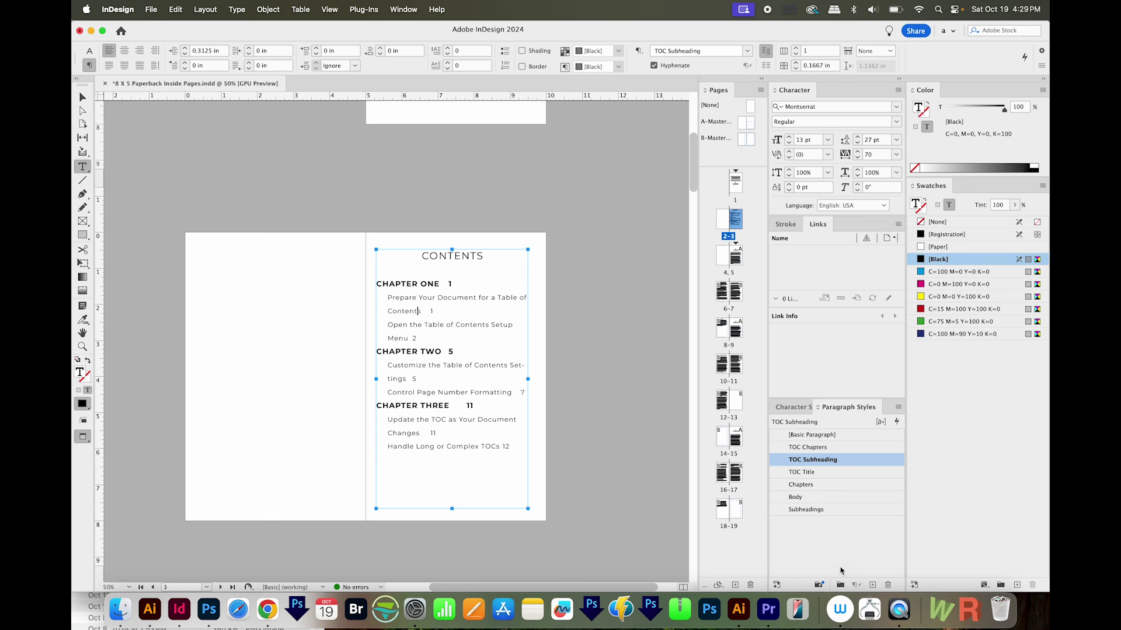
{"action": "double_click", "coordinate": [843, 461]}
{"action": "left_click", "coordinate": [519, 165]}
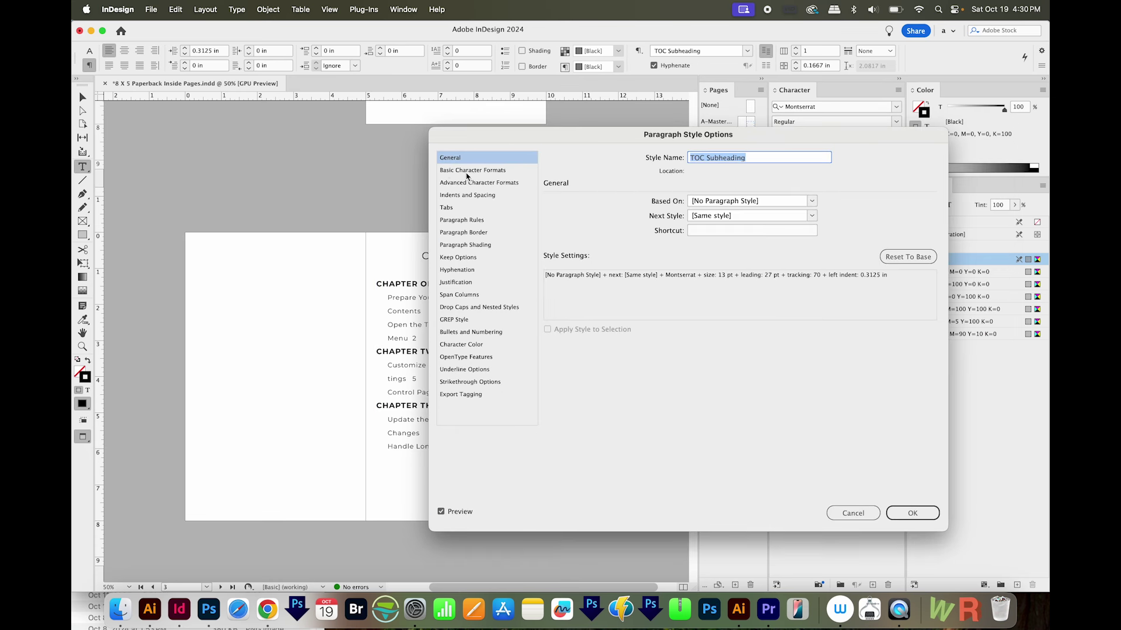
{"action": "left_click", "coordinate": [472, 170]}
{"action": "type", "text": "Al"}
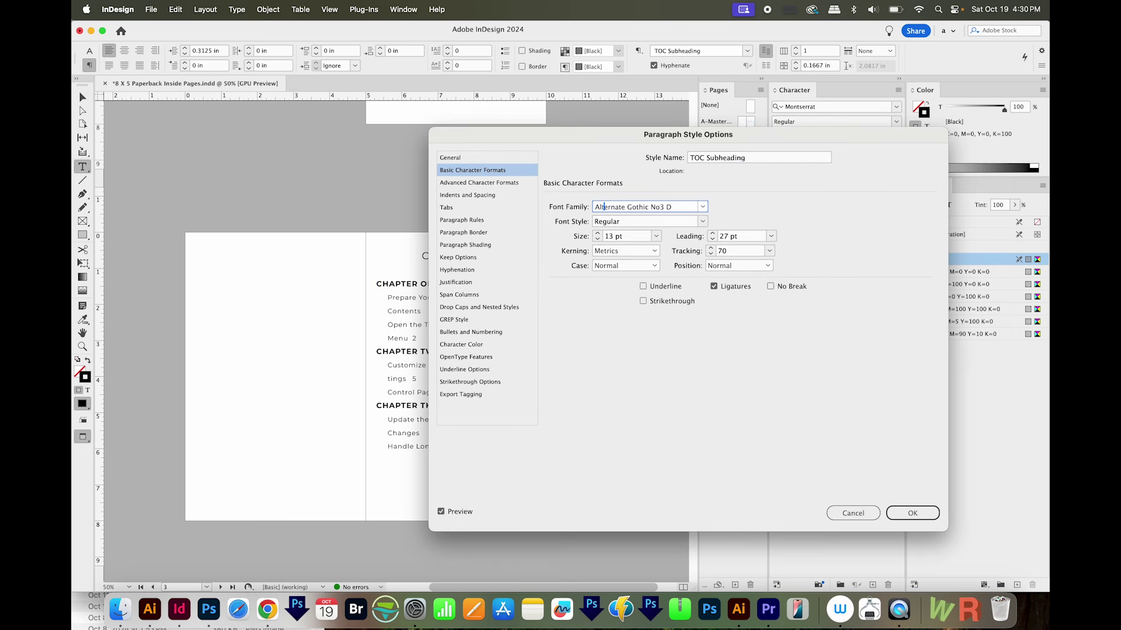
{"action": "key", "text": "Tab"}
{"action": "key", "text": "Tab"}
Step: Set the TOC Subheading style to 13 pt size with 23 pt leading and apply the style changes
{"action": "mouse_move", "coordinate": [622, 147]}
{"action": "left_mouse_down"}
{"action": "mouse_move", "coordinate": [716, 145]}
{"action": "mouse_move", "coordinate": [593, 150]}
{"action": "mouse_move", "coordinate": [718, 153]}
{"action": "mouse_move", "coordinate": [638, 157]}
{"action": "left_mouse_up"}
{"action": "key", "text": "Up"}
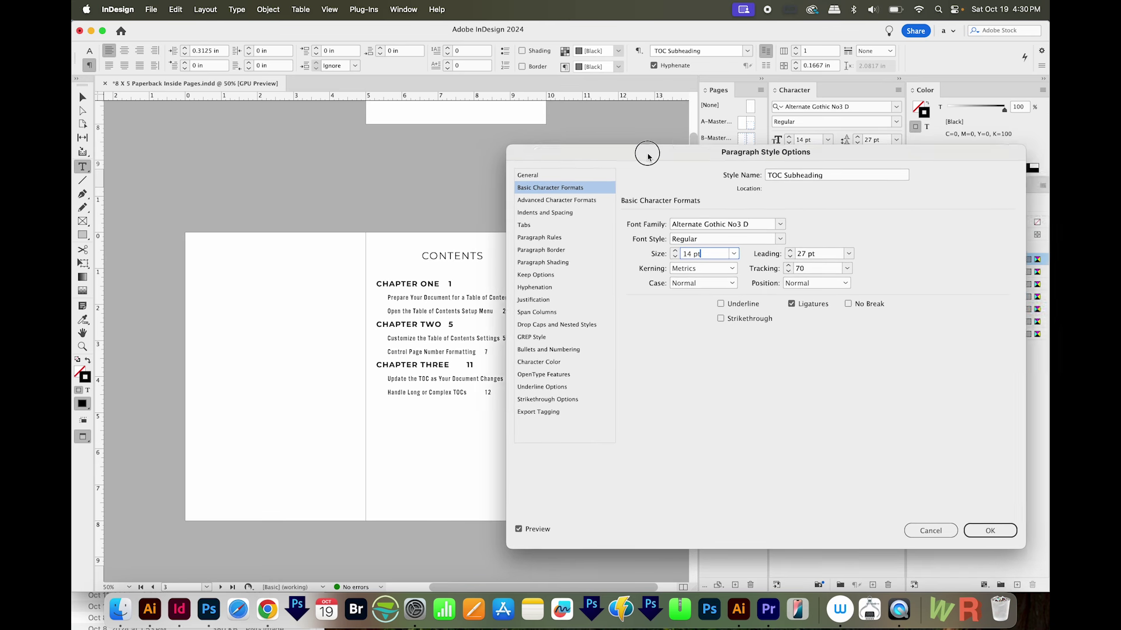
{"action": "key", "text": "Down"}
{"action": "left_click", "coordinate": [776, 258]}
{"action": "left_click", "coordinate": [777, 257]}
{"action": "left_click", "coordinate": [776, 257]}
{"action": "left_click", "coordinate": [776, 257]}
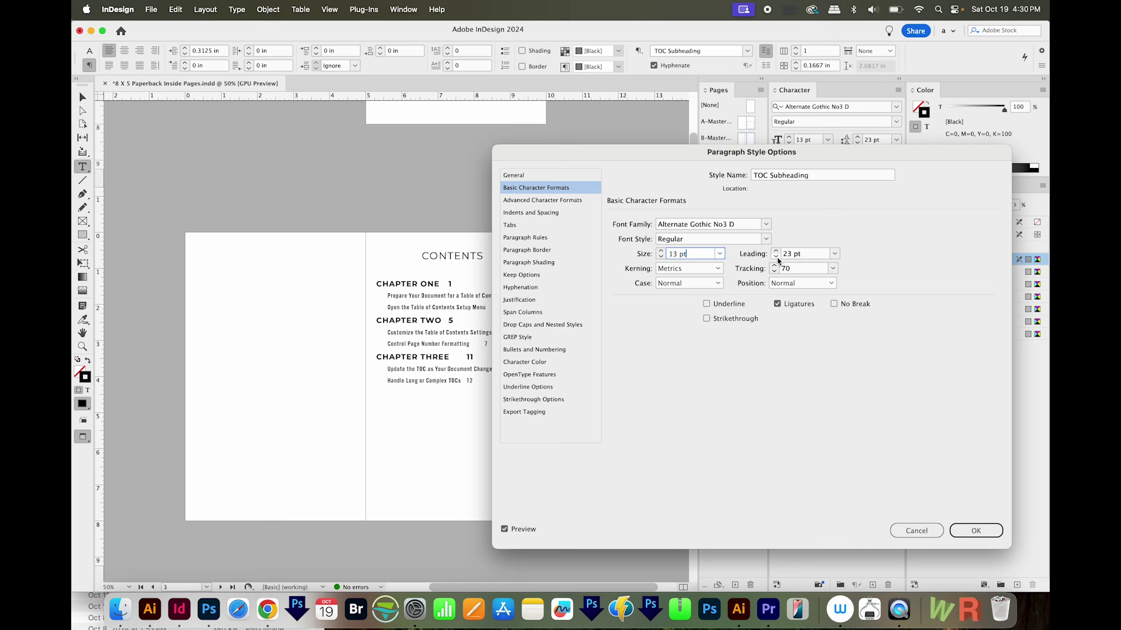
{"action": "left_click", "coordinate": [984, 530]}
Step: Set the space before in the TOC Chapters paragraph style to 0.25 in
{"action": "double_click", "coordinate": [850, 447]}
{"action": "double_click", "coordinate": [685, 304]}
{"action": "type", "text": "0.25"}
{"action": "key", "text": "Tab"}
{"action": "key", "text": "Return"}
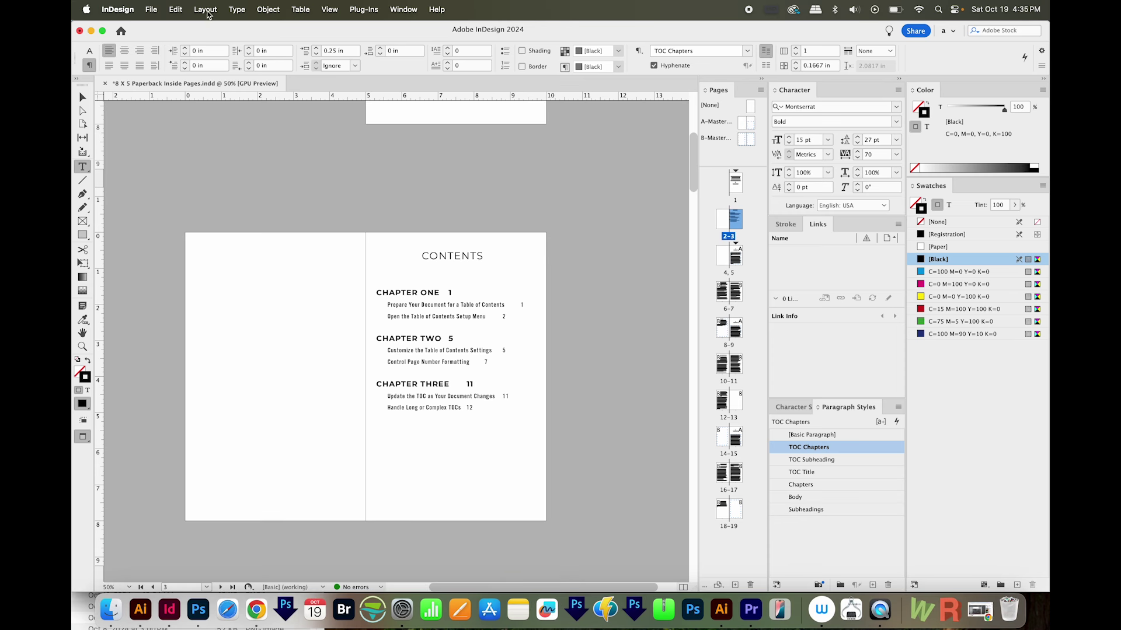
Step: In the table of contents settings, separate Chapters entries from their page numbers with a Right Indent Tab
{"action": "left_click", "coordinate": [206, 10]}
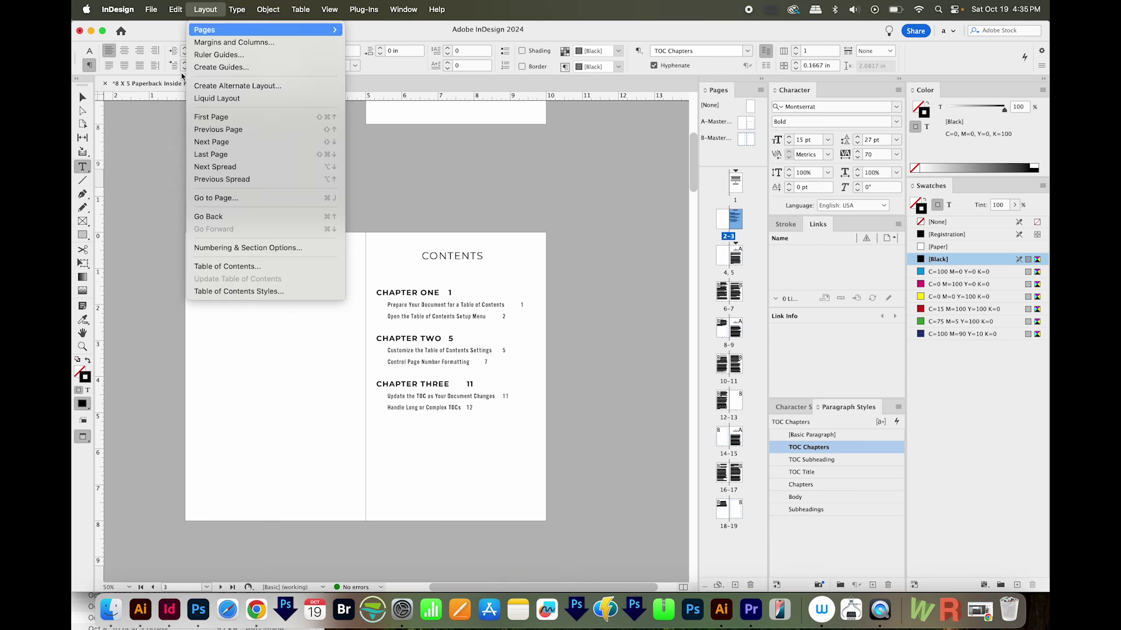
{"action": "left_click", "coordinate": [232, 266]}
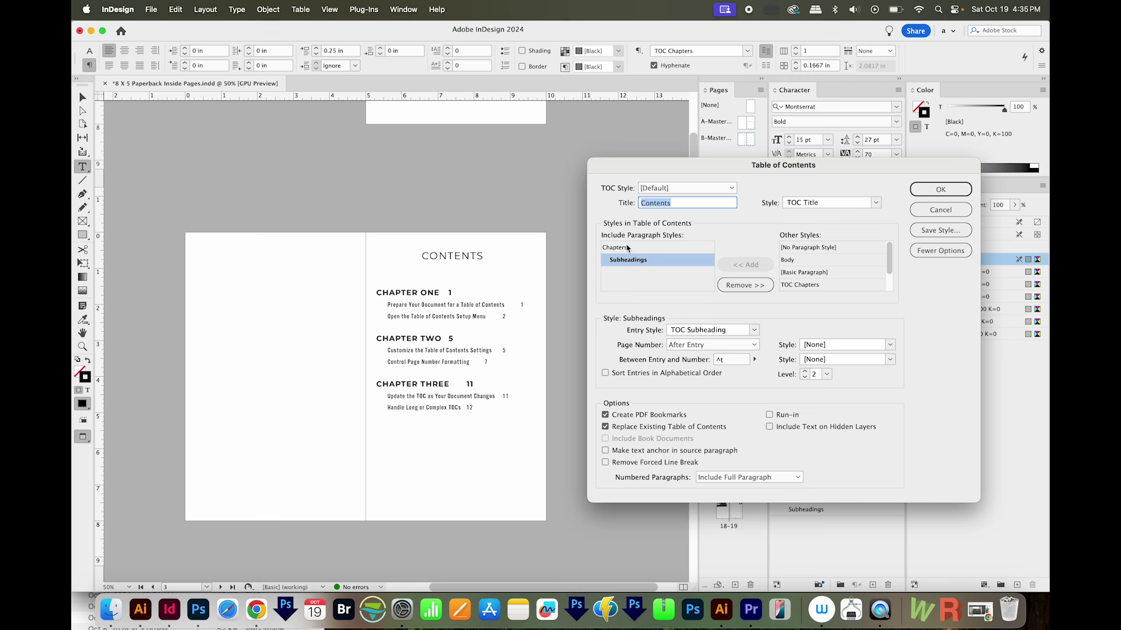
{"action": "left_click", "coordinate": [640, 248]}
{"action": "key", "text": "Tab"}
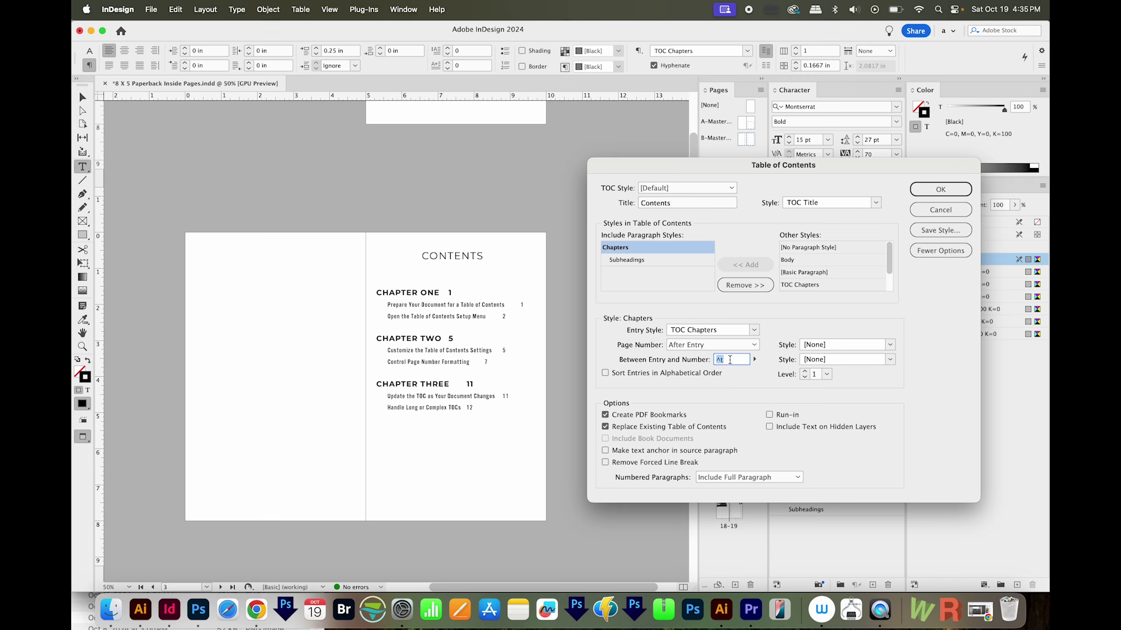
{"action": "key", "text": "BackSpace"}
{"action": "left_click", "coordinate": [755, 360]}
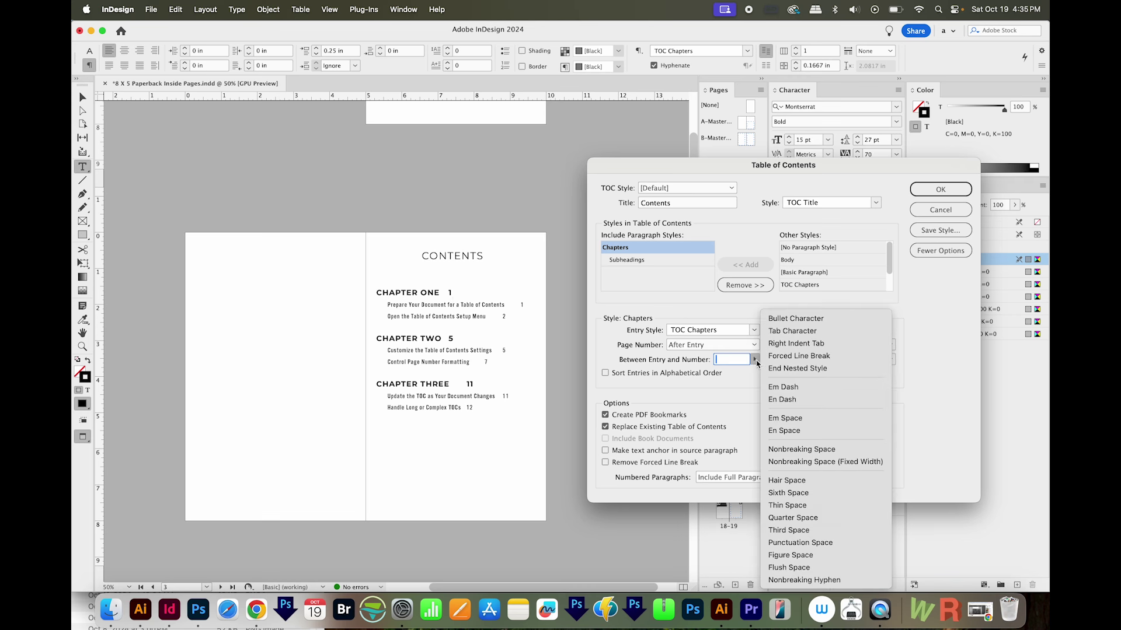
{"action": "left_click", "coordinate": [797, 344]}
Step: Use a Right Indent Tab between entry and number for Subheadings as well and update the table of contents
{"action": "left_click", "coordinate": [652, 262]}
{"action": "double_click", "coordinate": [712, 359]}
{"action": "key", "text": "BackSpace"}
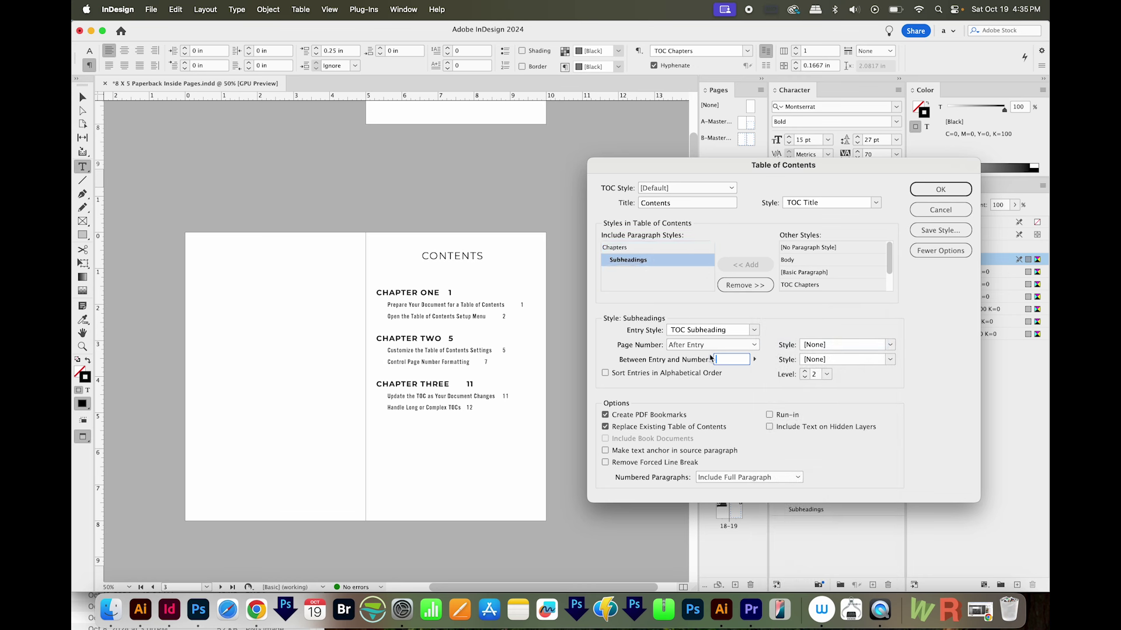
{"action": "left_click", "coordinate": [754, 360]}
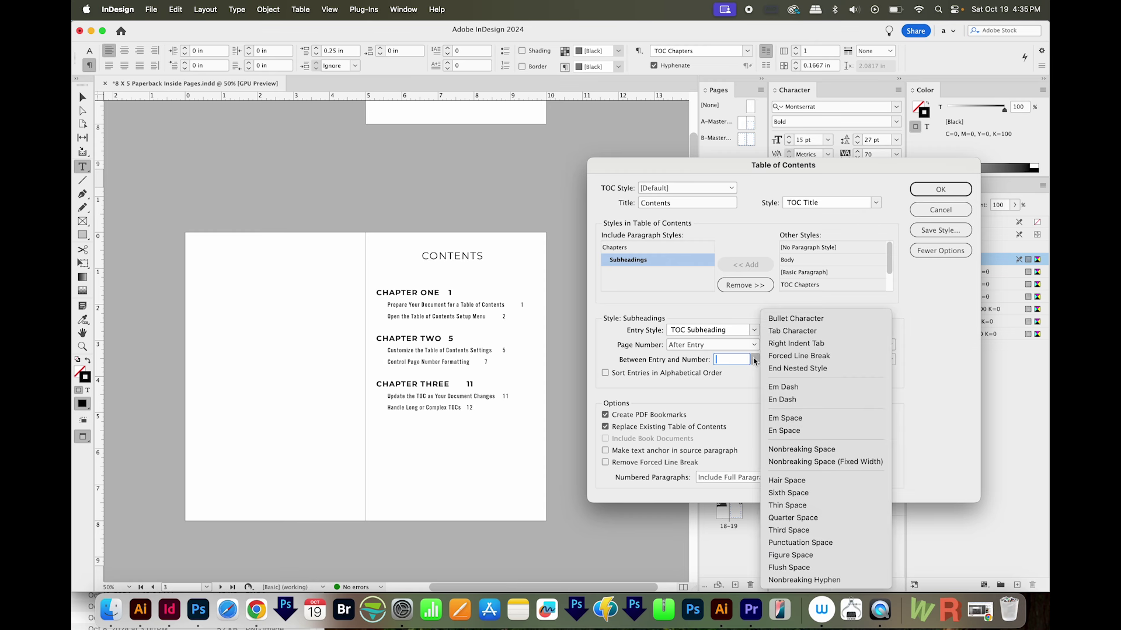
{"action": "left_click", "coordinate": [795, 343]}
{"action": "left_click", "coordinate": [937, 191]}
Step: Dismiss the table of contents update notice and keep it from showing again
{"action": "left_click_drag", "start_coordinate": [575, 275], "coordinate": [605, 219]}
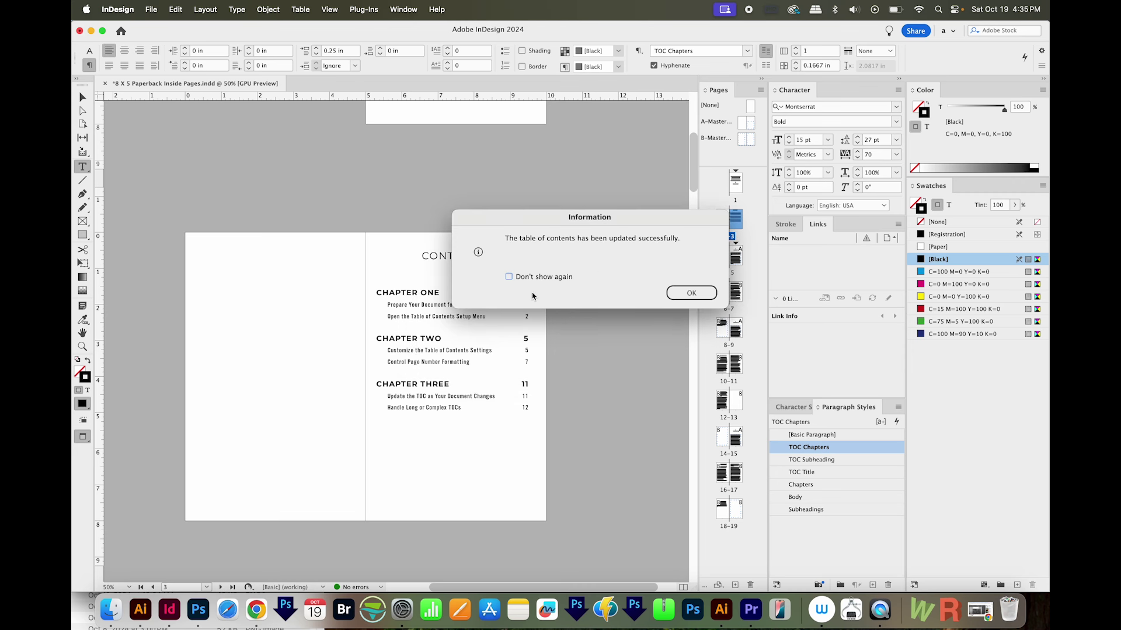
{"action": "left_click", "coordinate": [510, 279]}
{"action": "left_click", "coordinate": [705, 293]}
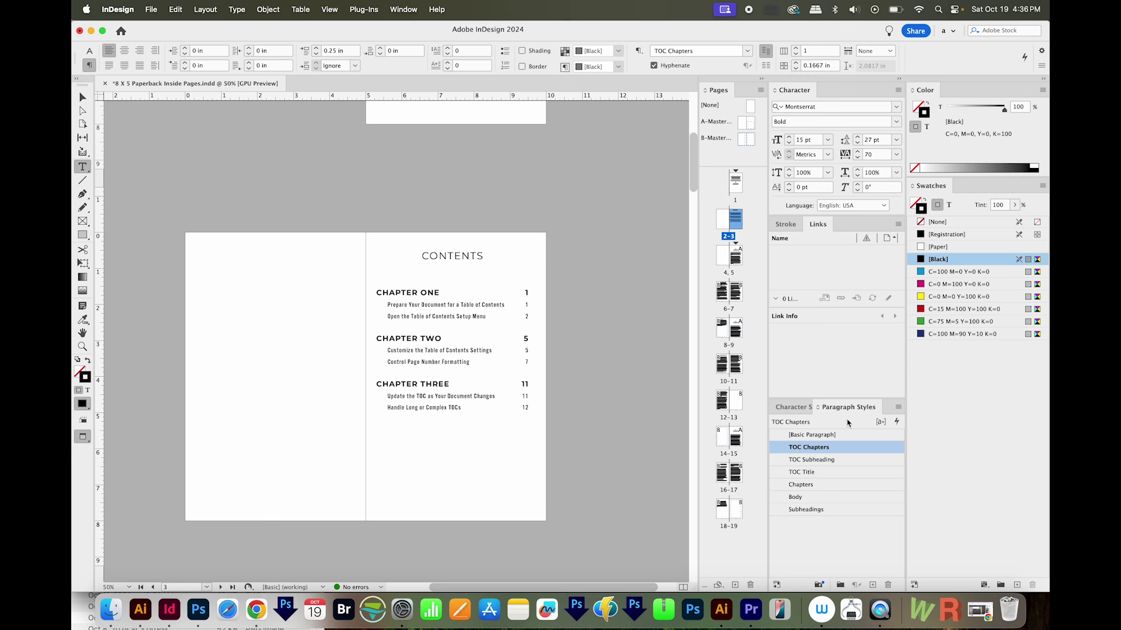
Step: Add a tab stop at about 1.58 in with a period leader to the TOC Chapters paragraph style
{"action": "double_click", "coordinate": [842, 447]}
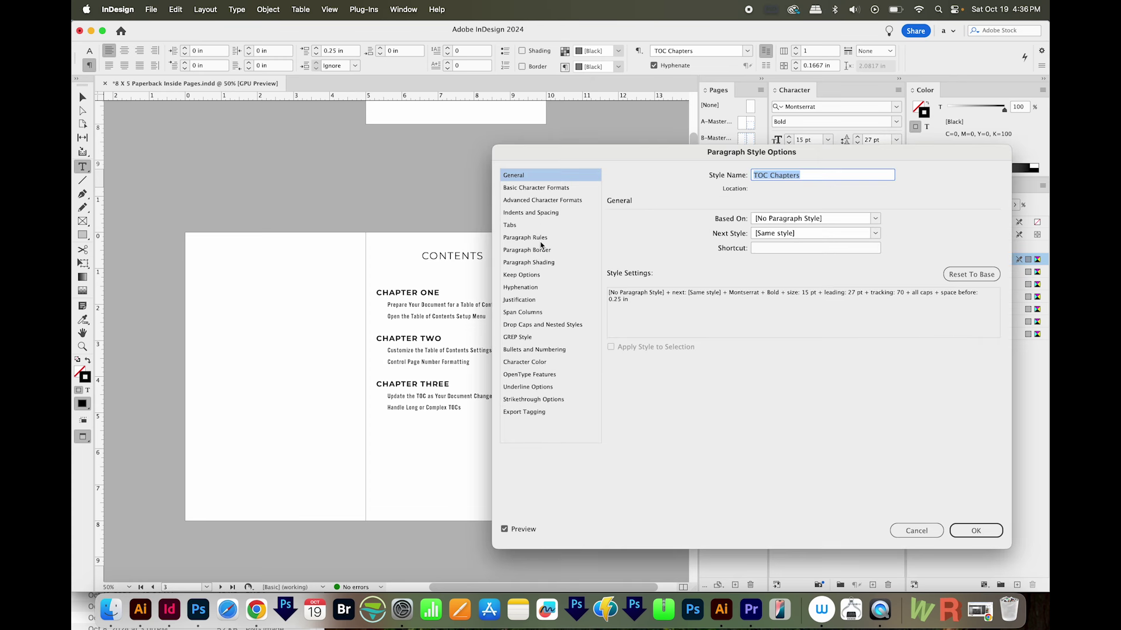
{"action": "left_click", "coordinate": [512, 226]}
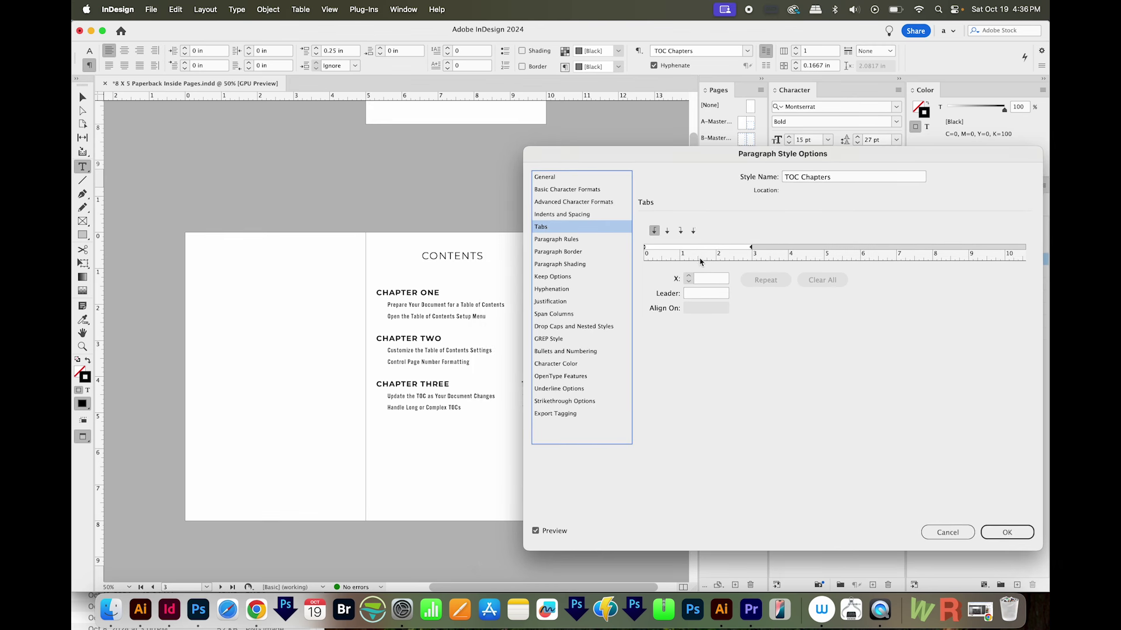
{"action": "left_click", "coordinate": [702, 251]}
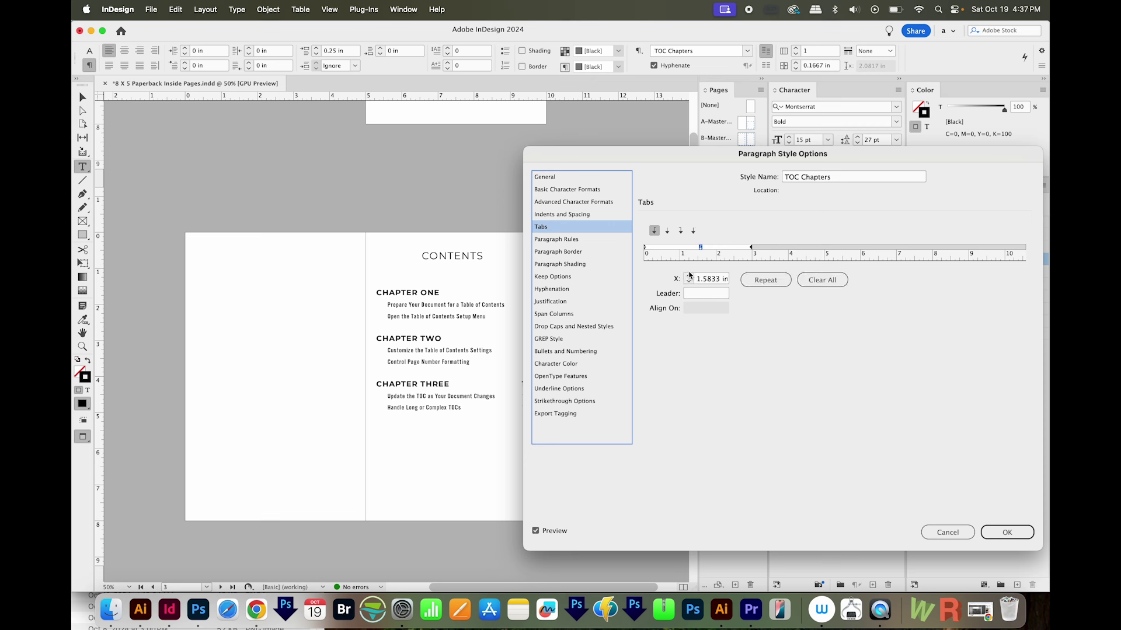
{"action": "left_click", "coordinate": [697, 296]}
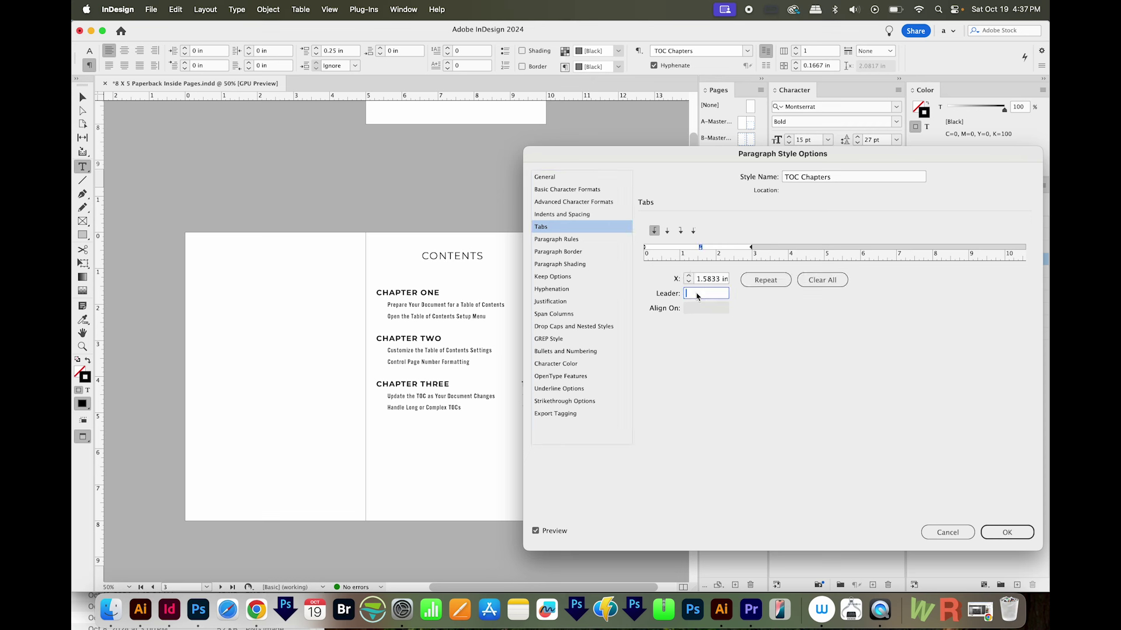
{"action": "type", "text": "."}
{"action": "key", "text": "Tab"}
{"action": "left_click_drag", "start_coordinate": [675, 155], "coordinate": [718, 131]}
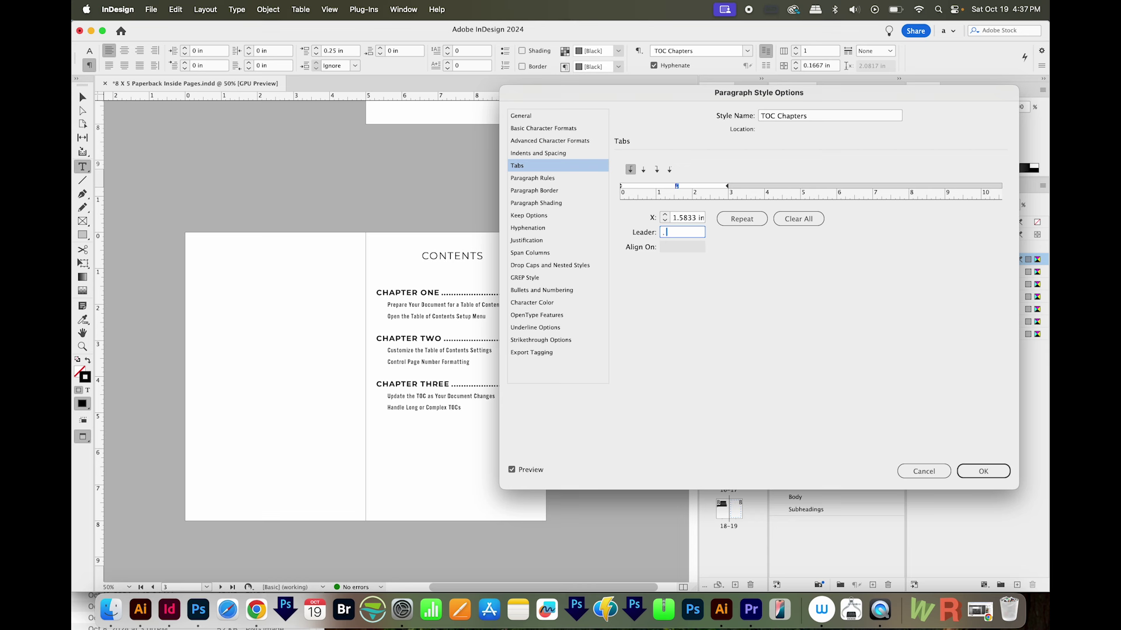
Step: Try a period-and-space leader for TOC Chapters, restore the plain period and apply the style changes
{"action": "key", "text": "Tab"}
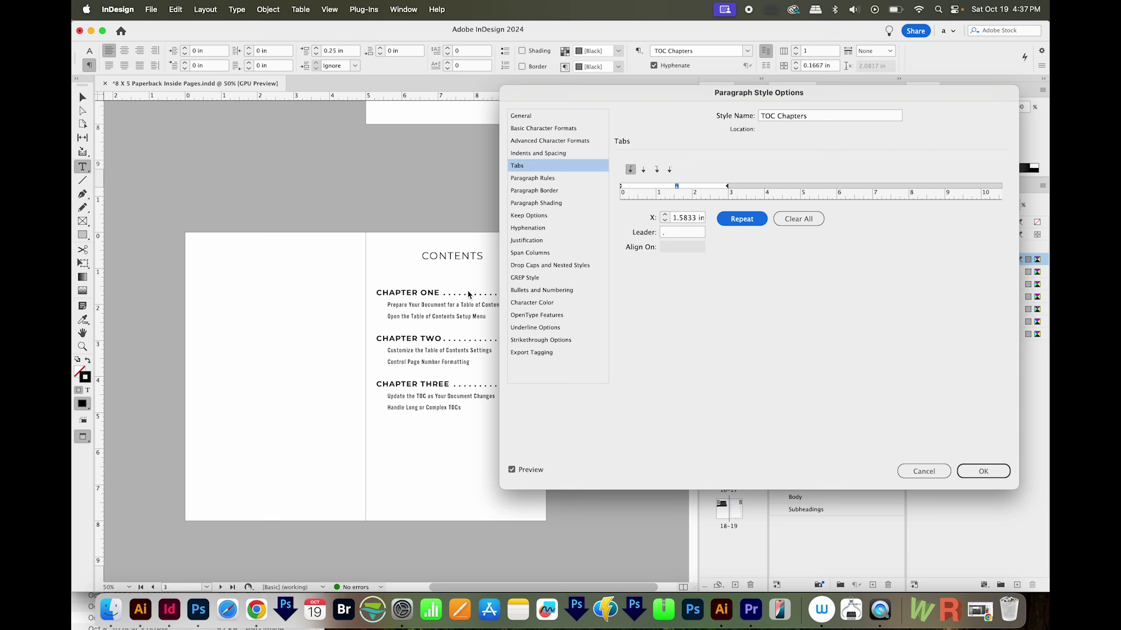
{"action": "left_click", "coordinate": [686, 235]}
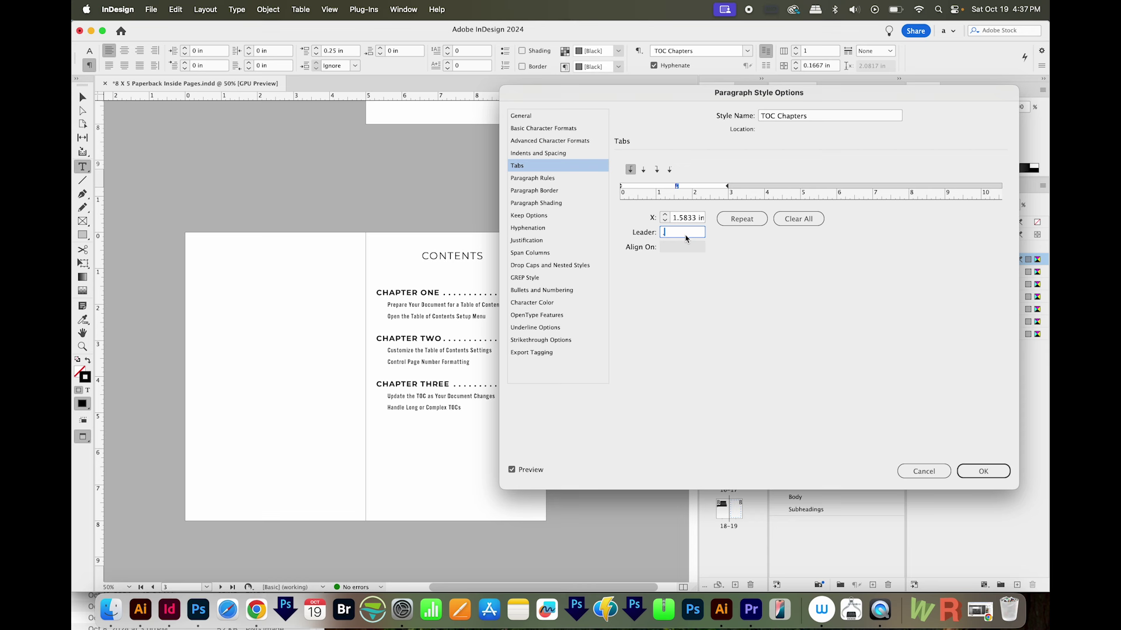
{"action": "left_click", "coordinate": [998, 471]}
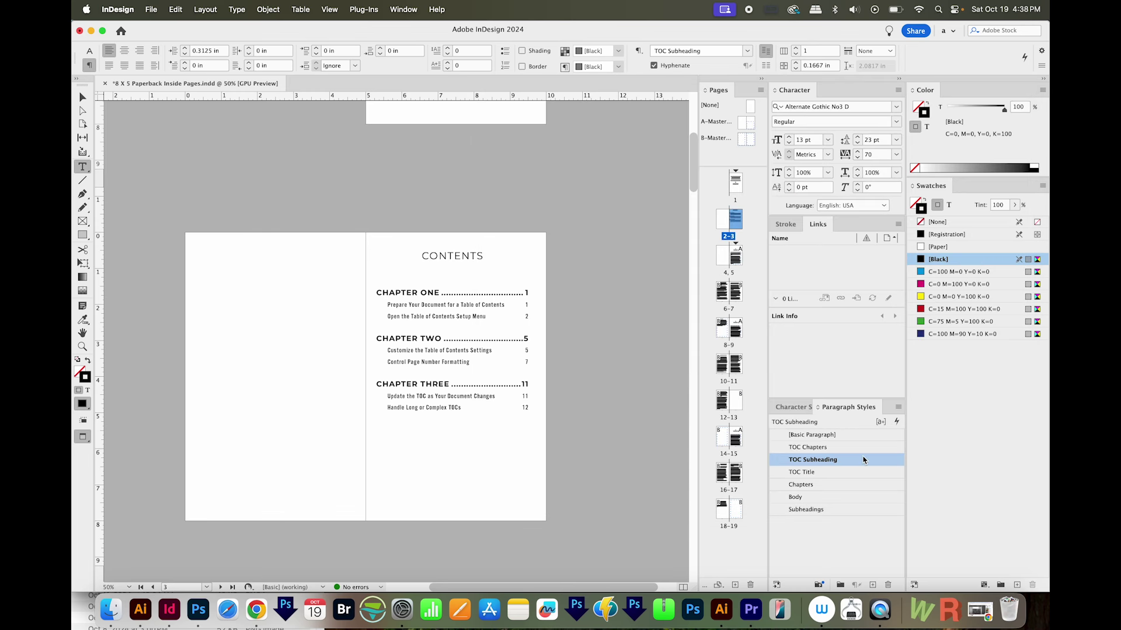
Step: Add a tab stop at about 1.39 in with a period leader to the TOC Subheading style and apply it
{"action": "left_click", "coordinate": [854, 465]}
{"action": "double_click", "coordinate": [852, 462]}
{"action": "key", "text": "Escape"}
{"action": "double_click", "coordinate": [852, 460]}
{"action": "left_click", "coordinate": [530, 167]}
{"action": "left_click", "coordinate": [670, 186]}
{"action": "left_click", "coordinate": [674, 234]}
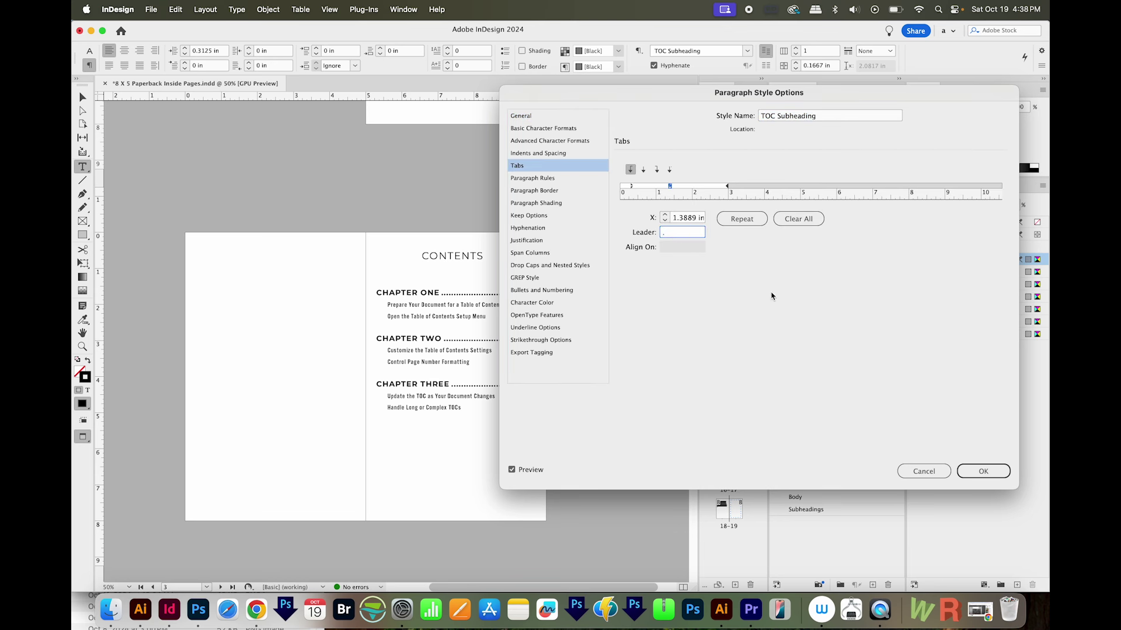
{"action": "type", "text": "."}
{"action": "left_click", "coordinate": [985, 471]}
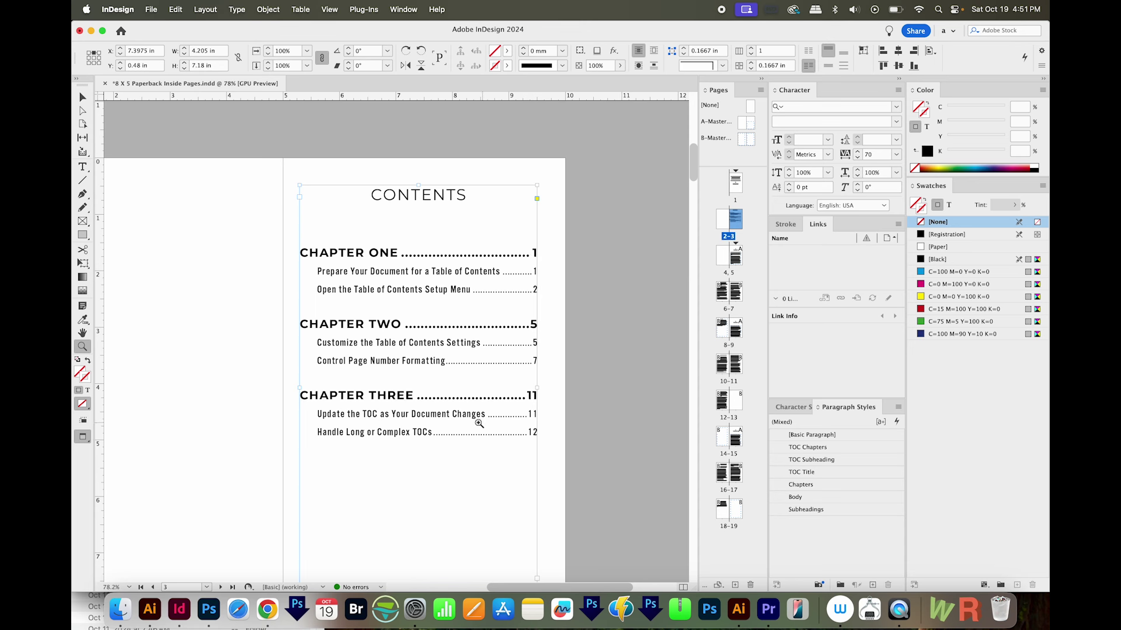
Step: Create a new character style with the Montserrat font family, 11 pt size and 0 tracking
{"action": "left_click", "coordinate": [783, 410]}
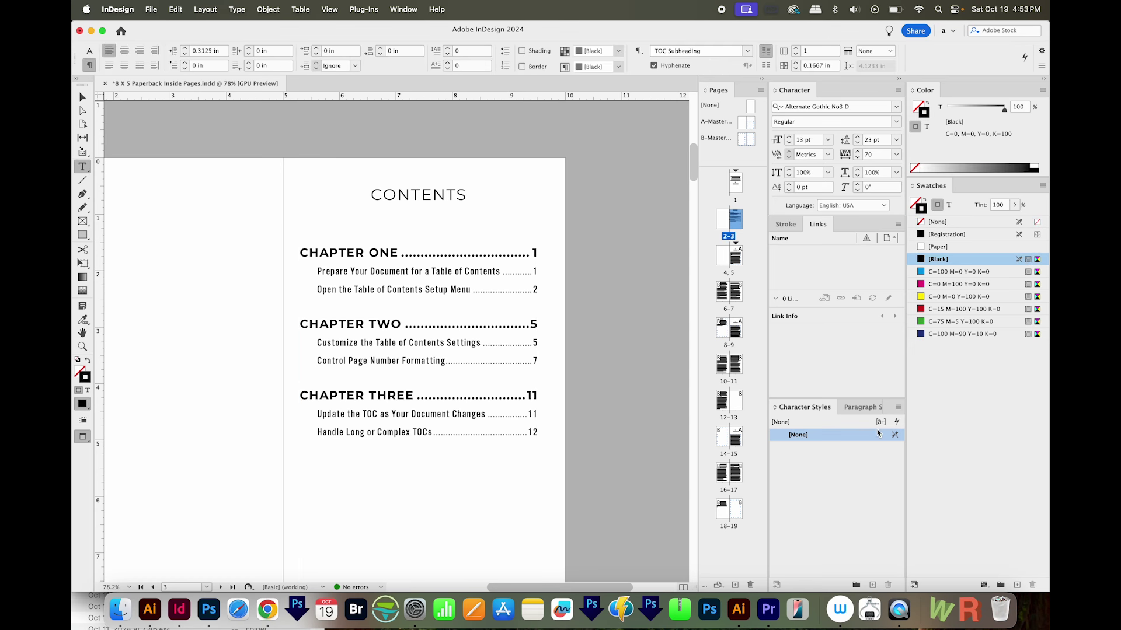
{"action": "left_click", "coordinate": [872, 588]}
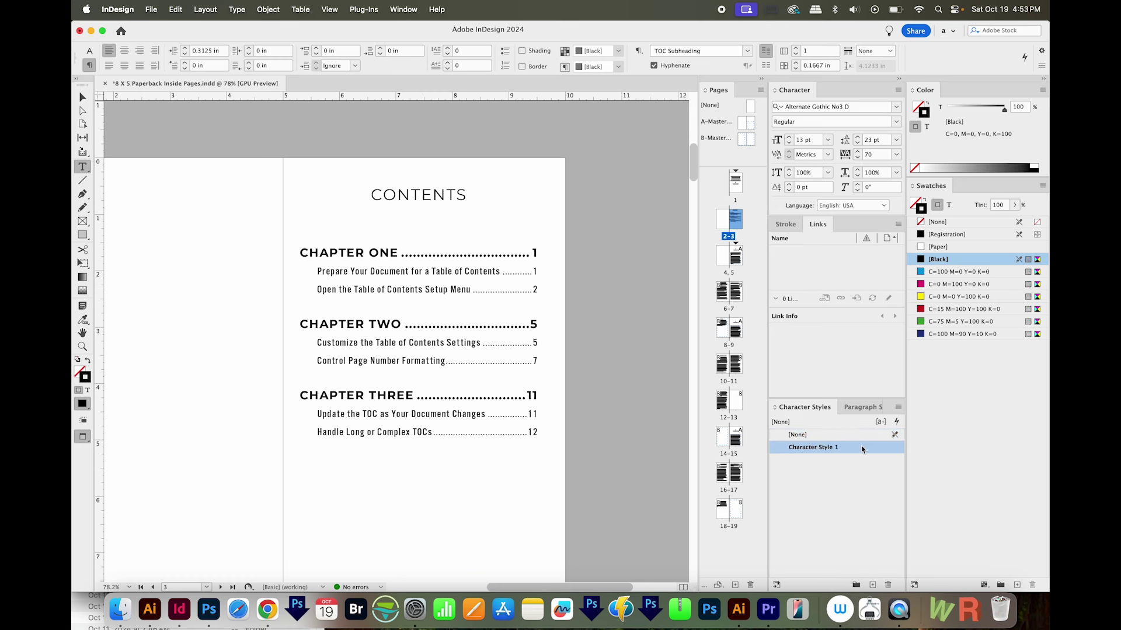
{"action": "double_click", "coordinate": [863, 448]}
{"action": "left_click", "coordinate": [667, 213]}
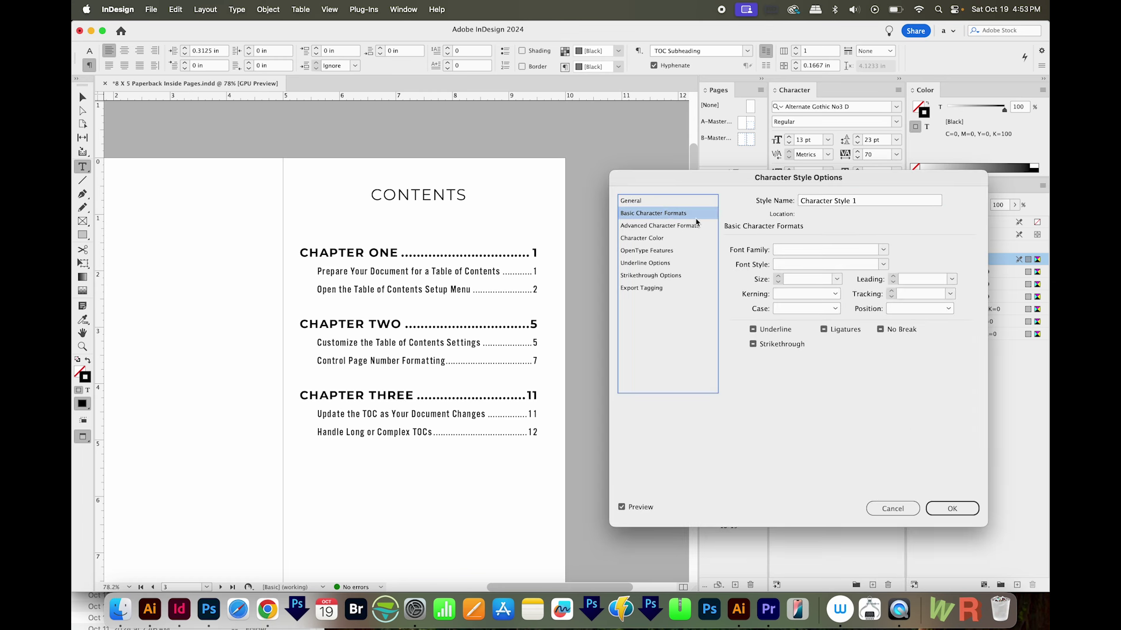
{"action": "left_click", "coordinate": [801, 284]}
{"action": "type", "text": "11"}
{"action": "left_click", "coordinate": [924, 294]}
{"action": "type", "text": "0"}
{"action": "left_click", "coordinate": [797, 250]}
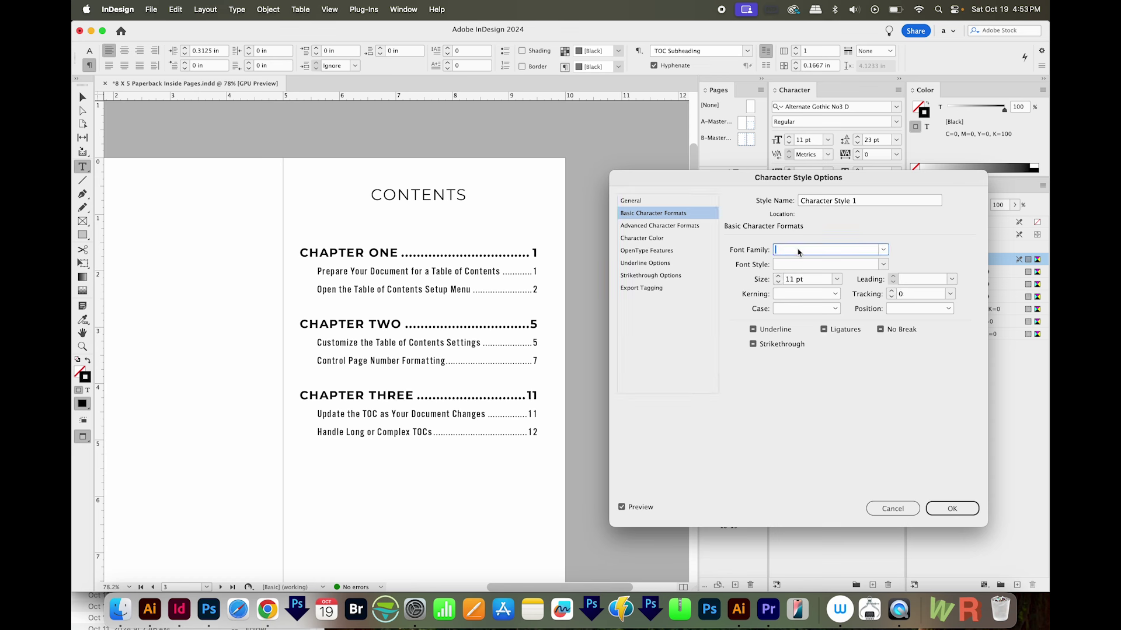
{"action": "type", "text": "Montserrat"}
{"action": "left_click", "coordinate": [952, 509]}
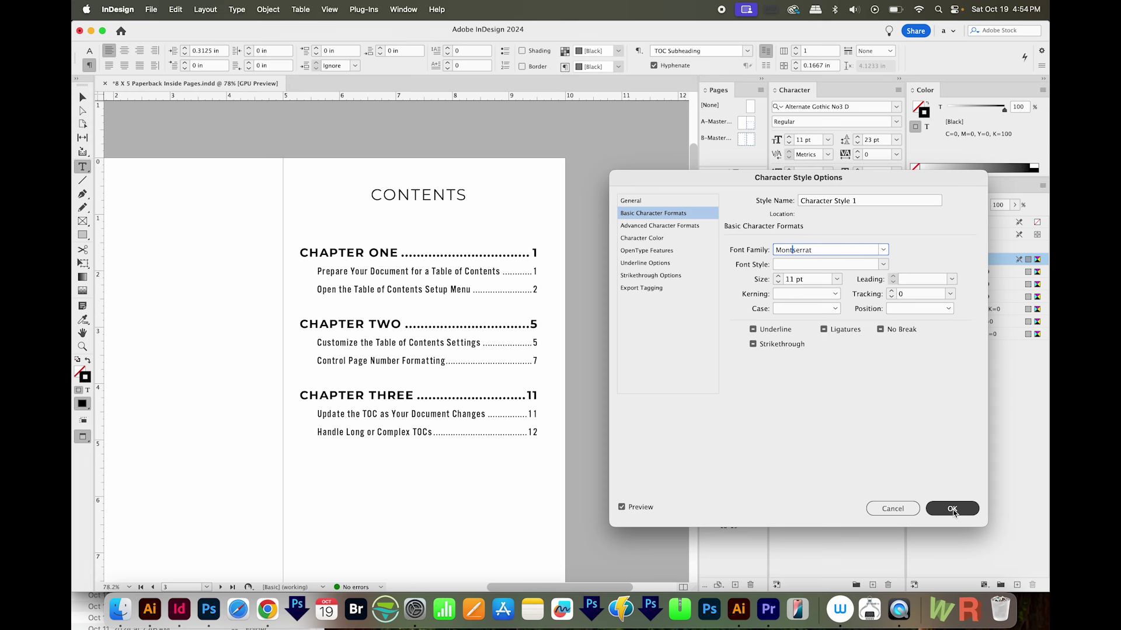
Step: Rename the new character style as Dots
{"action": "double_click", "coordinate": [825, 448]}
{"action": "type", "text": "Dots"}
{"action": "left_click", "coordinate": [952, 509]}
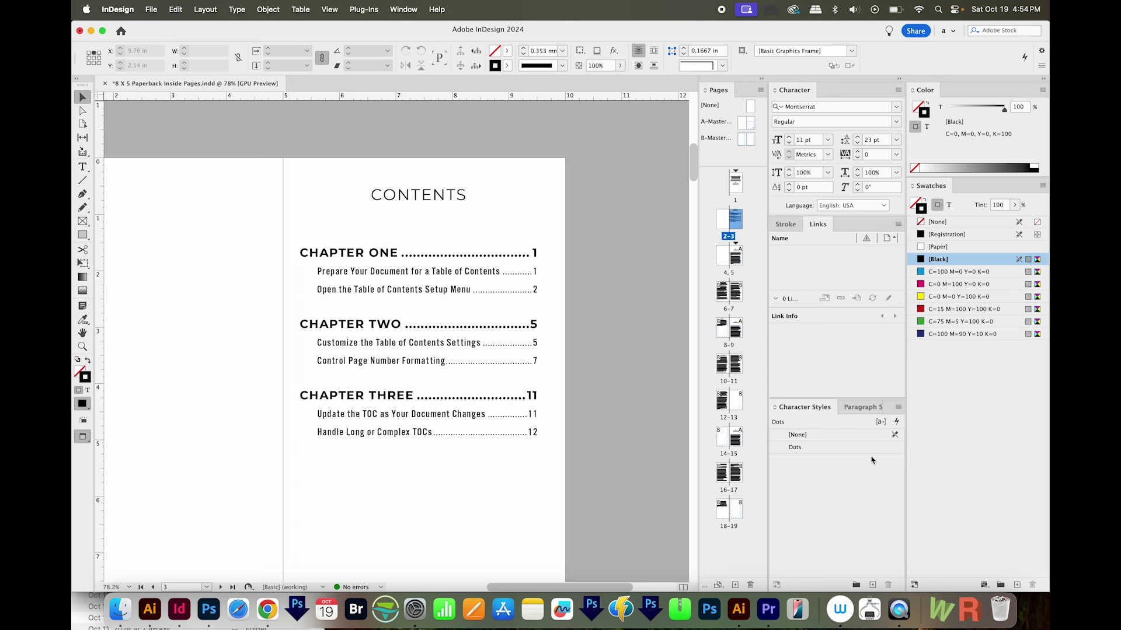
Step: Create a Numbers character style based on [None] with Montserrat Regular, 11 pt size and 0 tracking
{"action": "left_click", "coordinate": [872, 584]}
{"action": "double_click", "coordinate": [814, 459]}
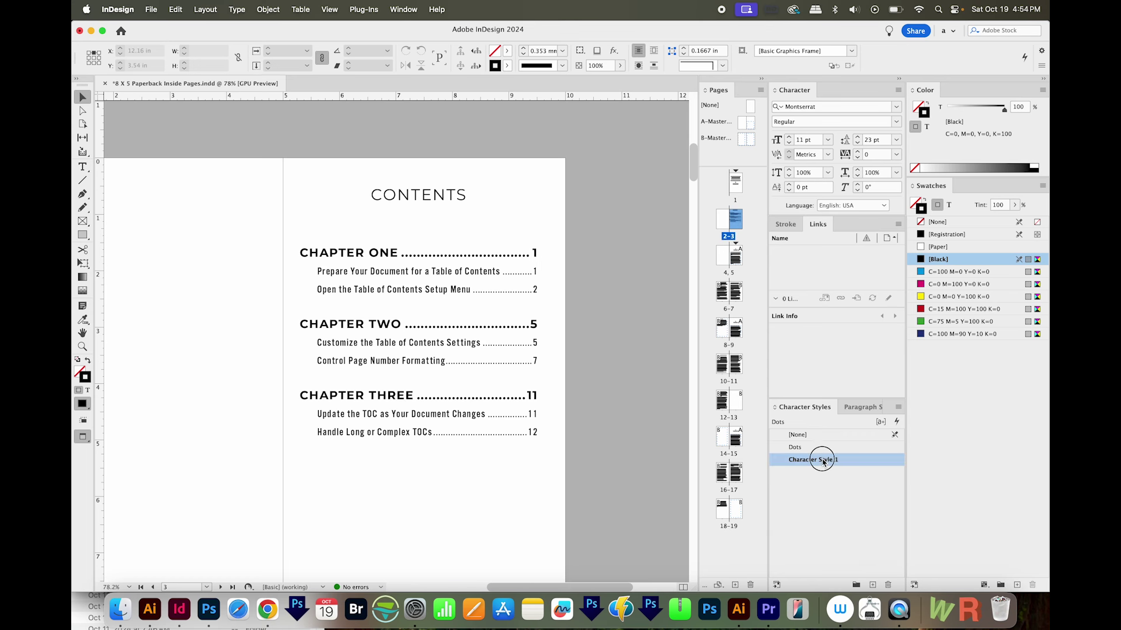
{"action": "type", "text": "Numbers"}
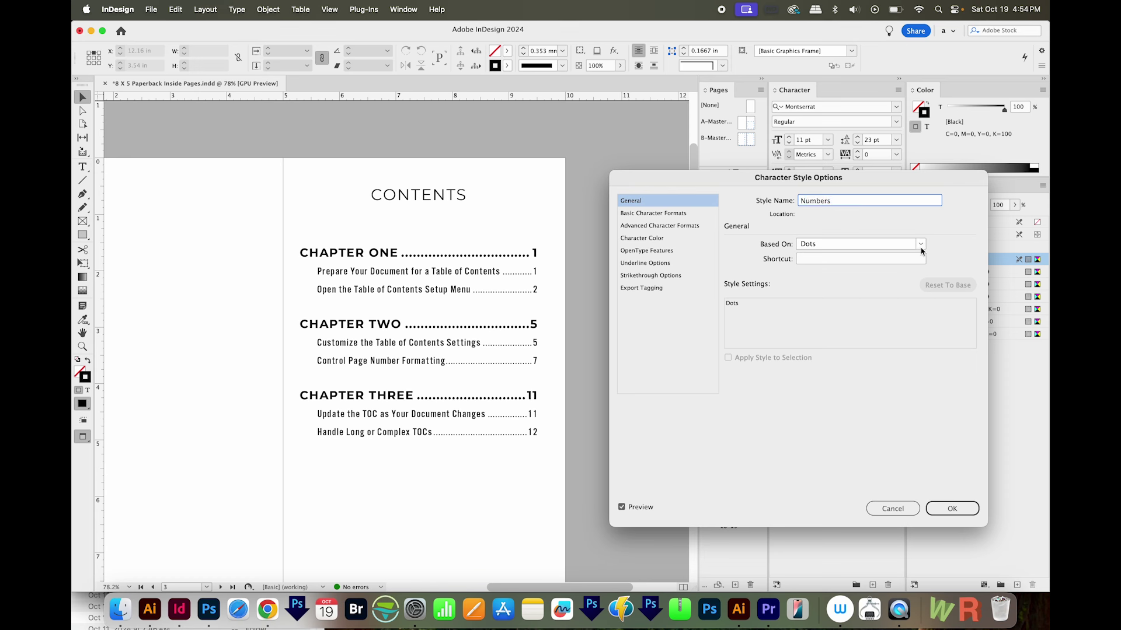
{"action": "left_click", "coordinate": [920, 244]}
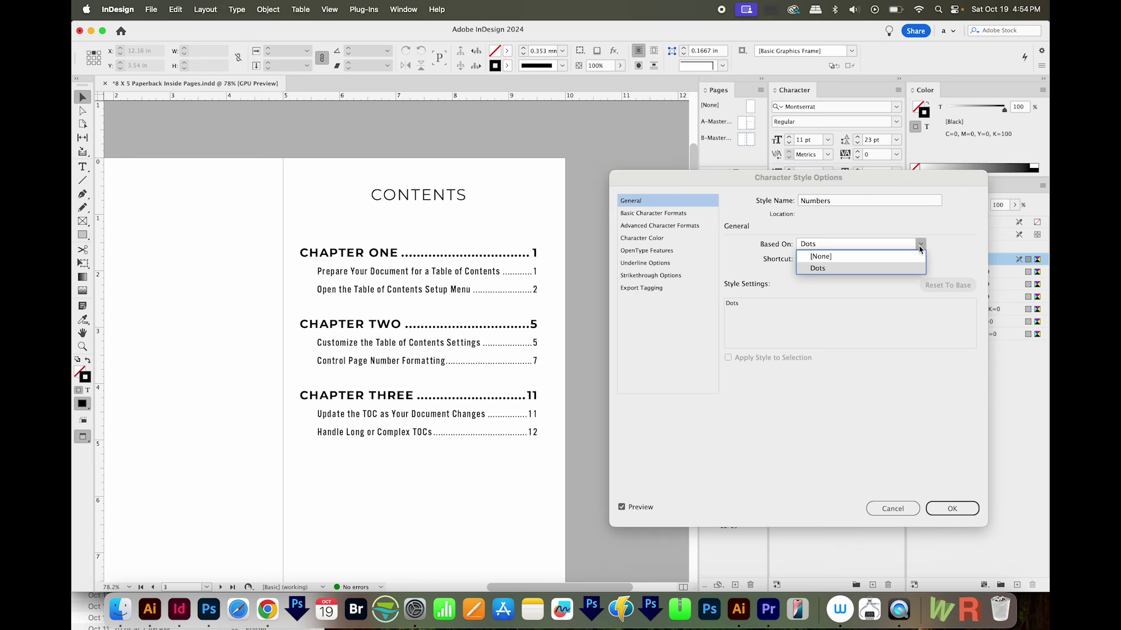
{"action": "left_click", "coordinate": [830, 258]}
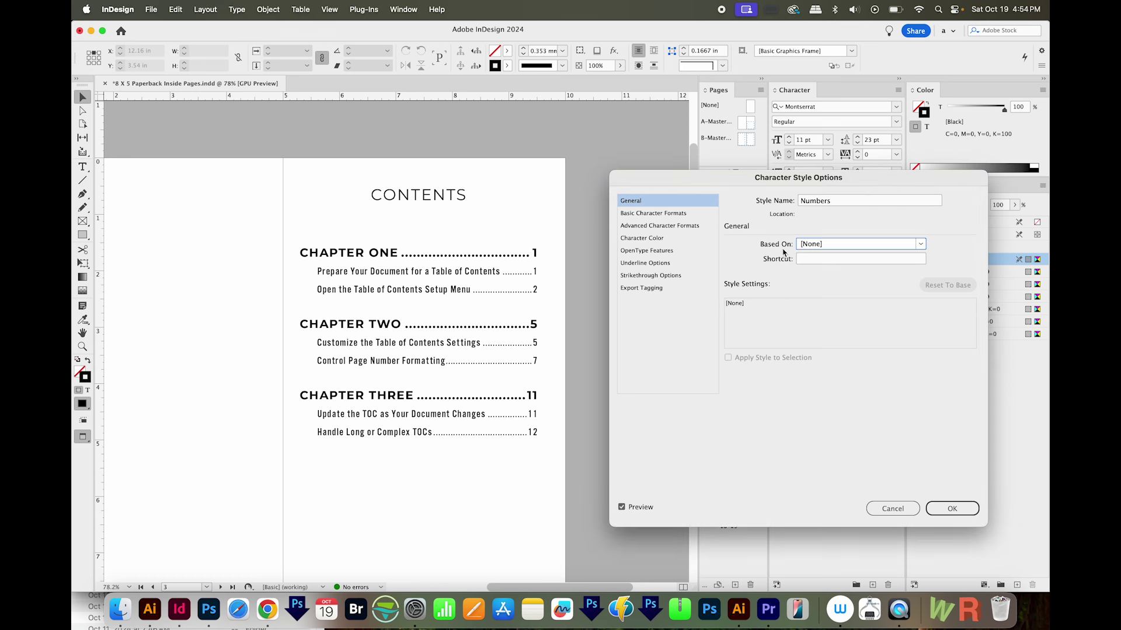
{"action": "key", "text": "Down"}
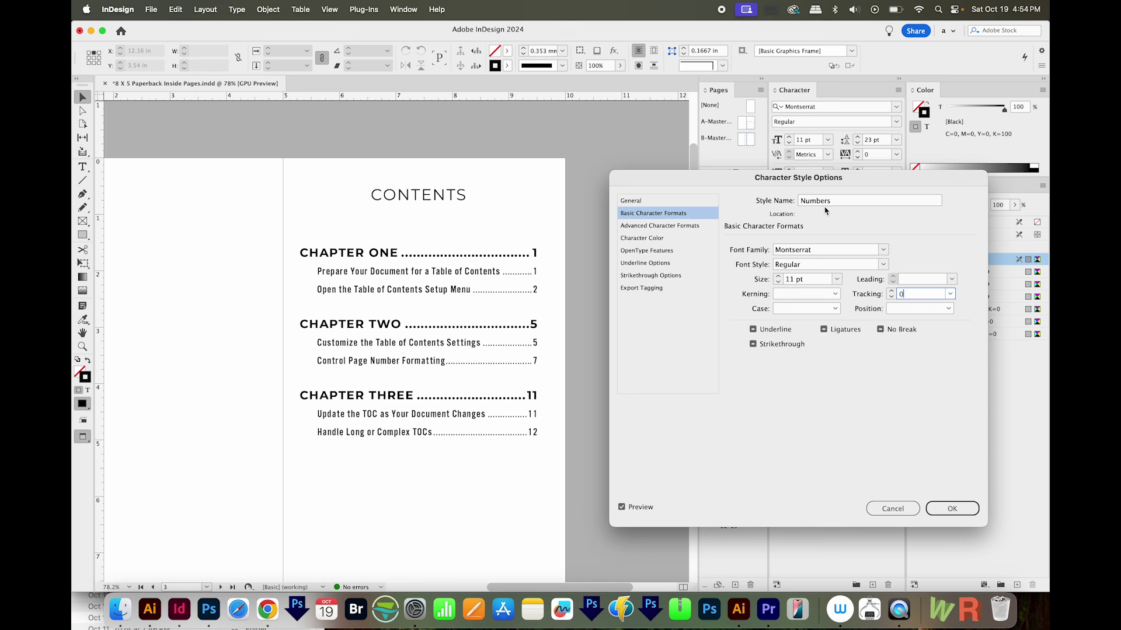
{"action": "left_click", "coordinate": [649, 221]}
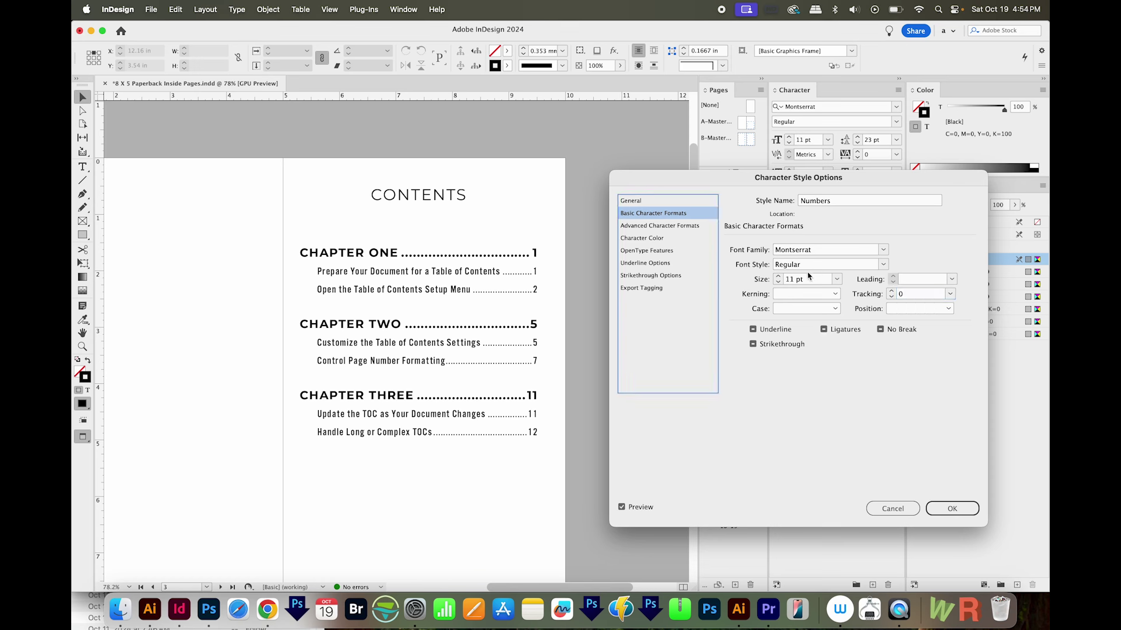
{"action": "left_click", "coordinate": [965, 511]}
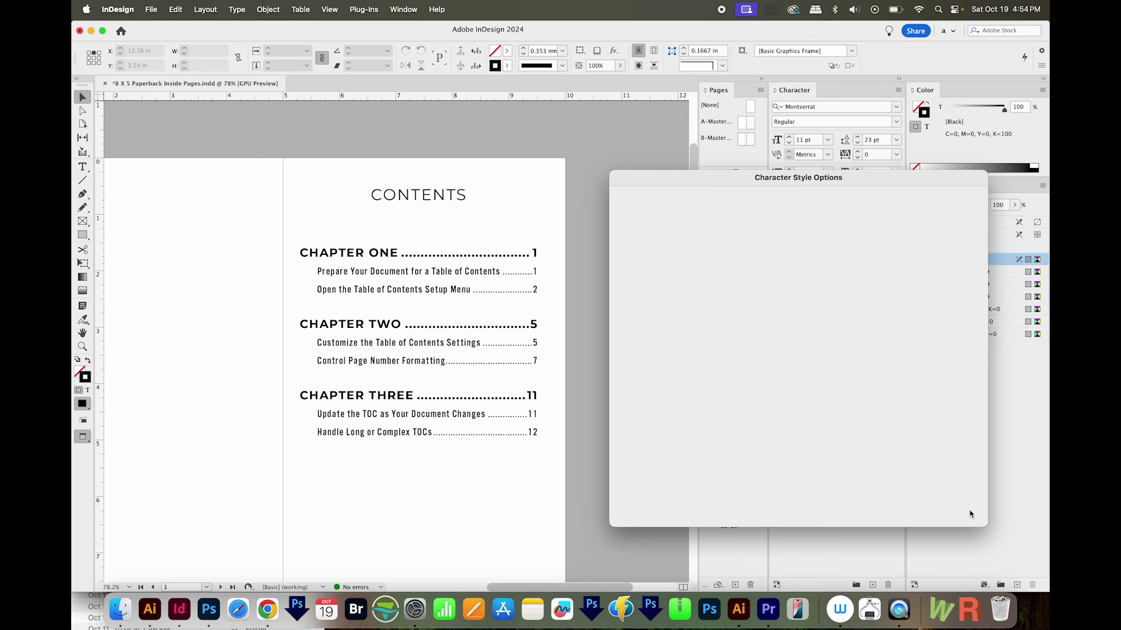
Step: In the table of contents settings, assign the Numbers style to the Subheadings page numbers and Dots between entry and number
{"action": "left_click", "coordinate": [213, 12]}
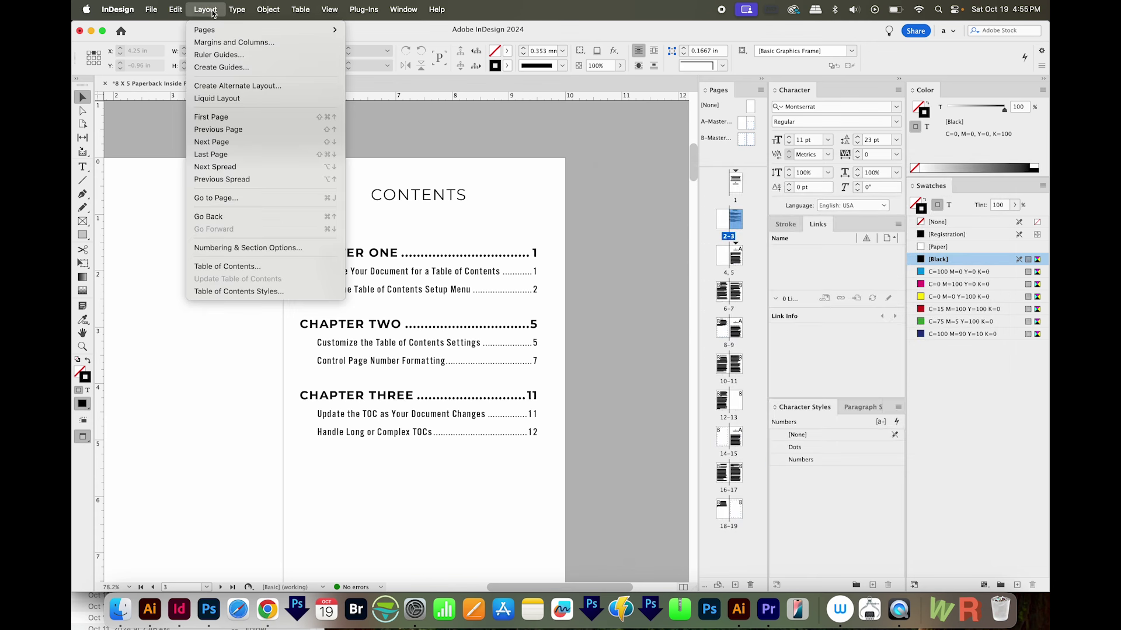
{"action": "left_click", "coordinate": [235, 268]}
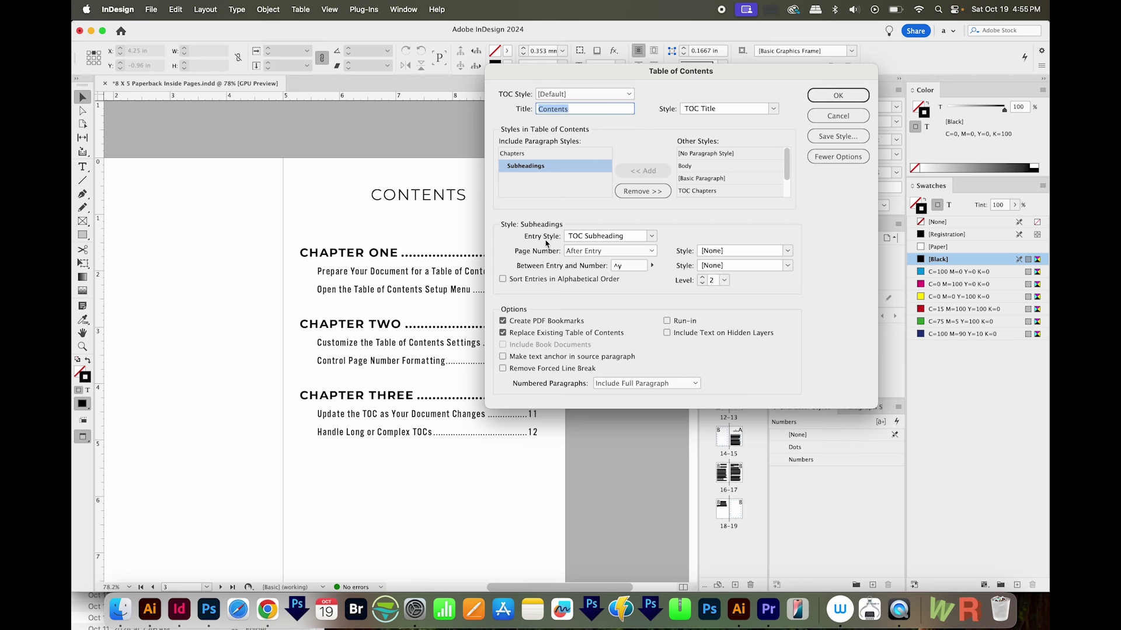
{"action": "left_click_drag", "start_coordinate": [640, 83], "coordinate": [692, 74]}
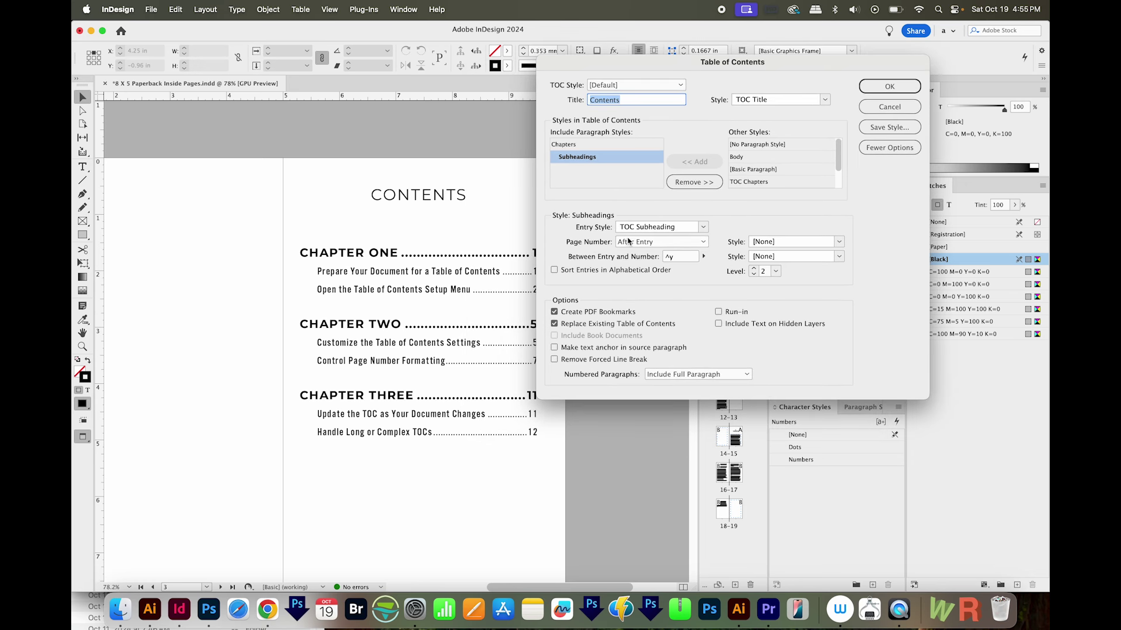
{"action": "left_click", "coordinate": [839, 242]}
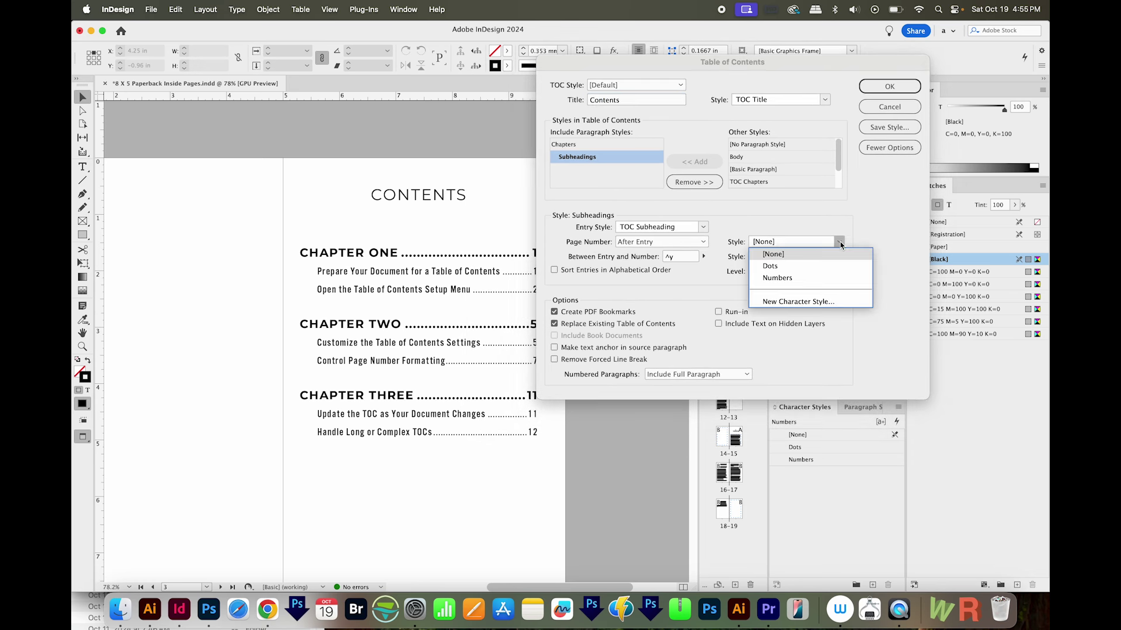
{"action": "left_click", "coordinate": [780, 278]}
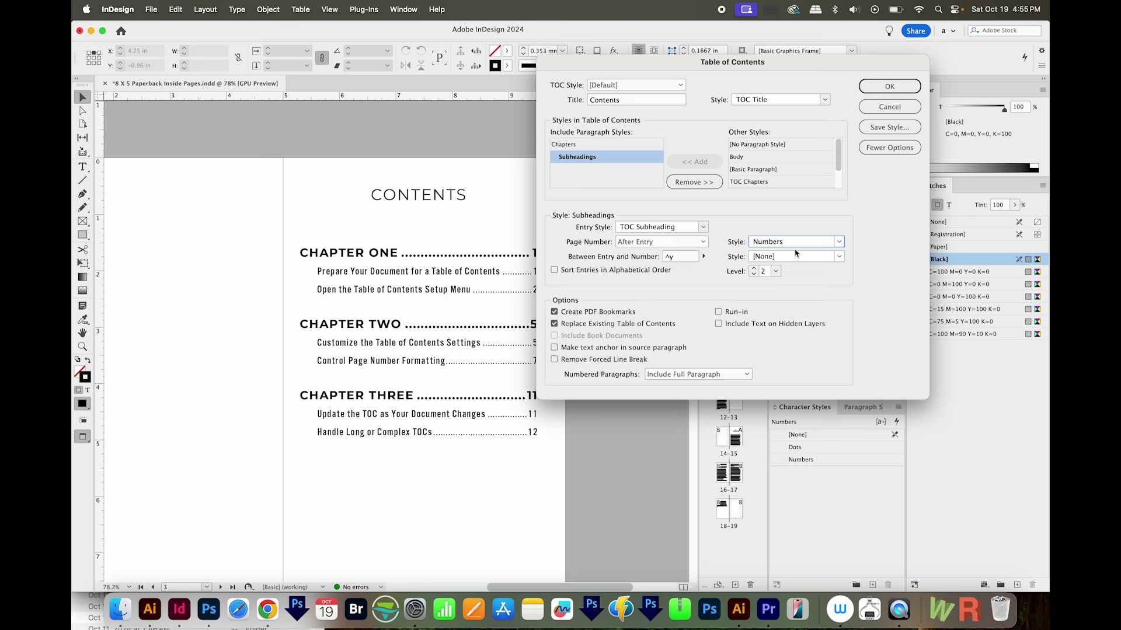
{"action": "left_click", "coordinate": [839, 260]}
{"action": "left_click", "coordinate": [808, 284]}
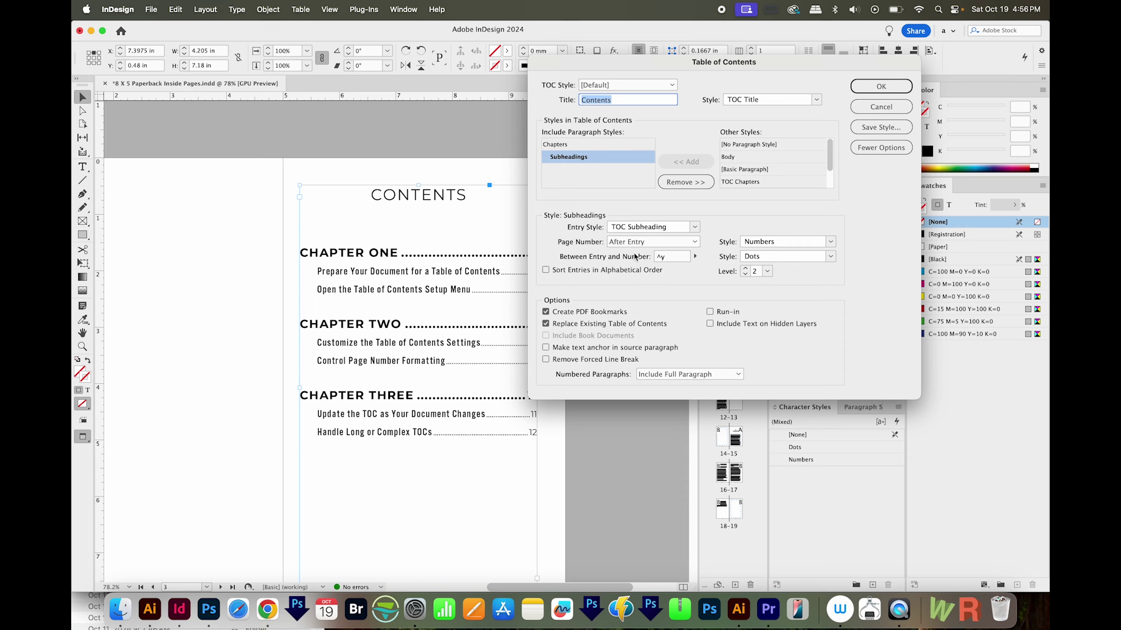
Step: Assign Numbers to the Chapters page numbers and Dots between entry and number, and regenerate the table of contents
{"action": "left_click", "coordinate": [565, 145]}
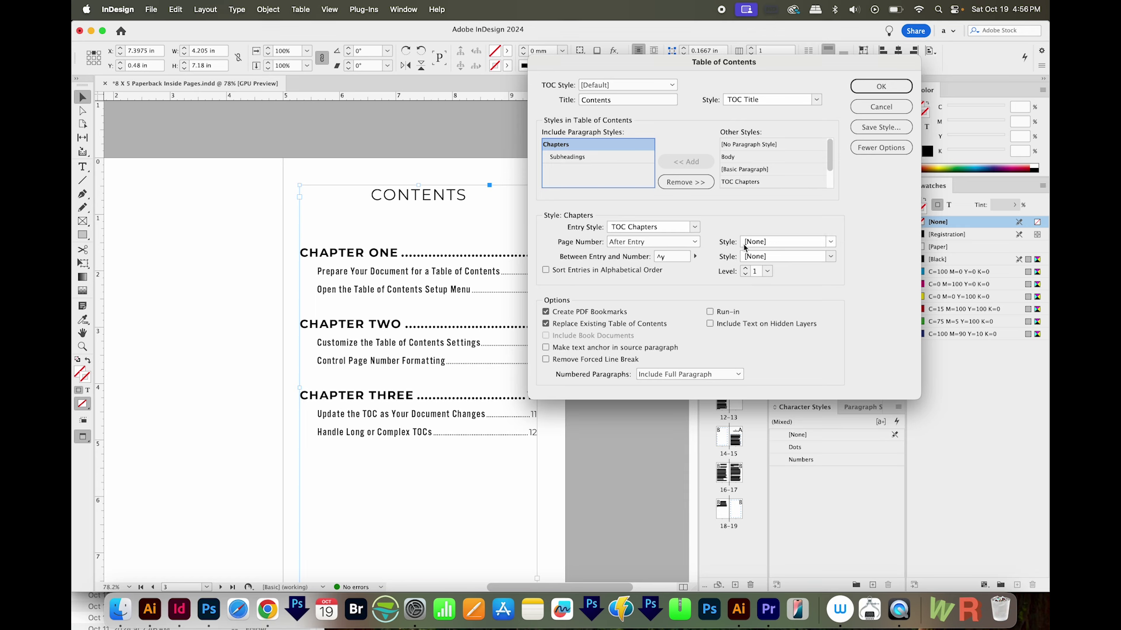
{"action": "left_click", "coordinate": [831, 241]}
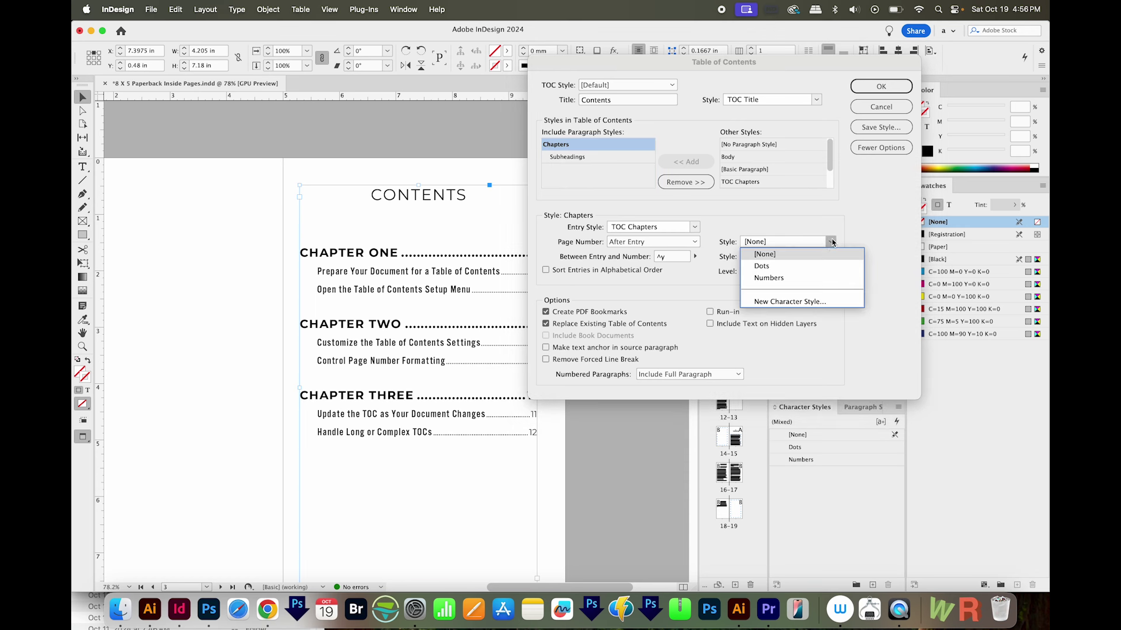
{"action": "left_click", "coordinate": [811, 279]}
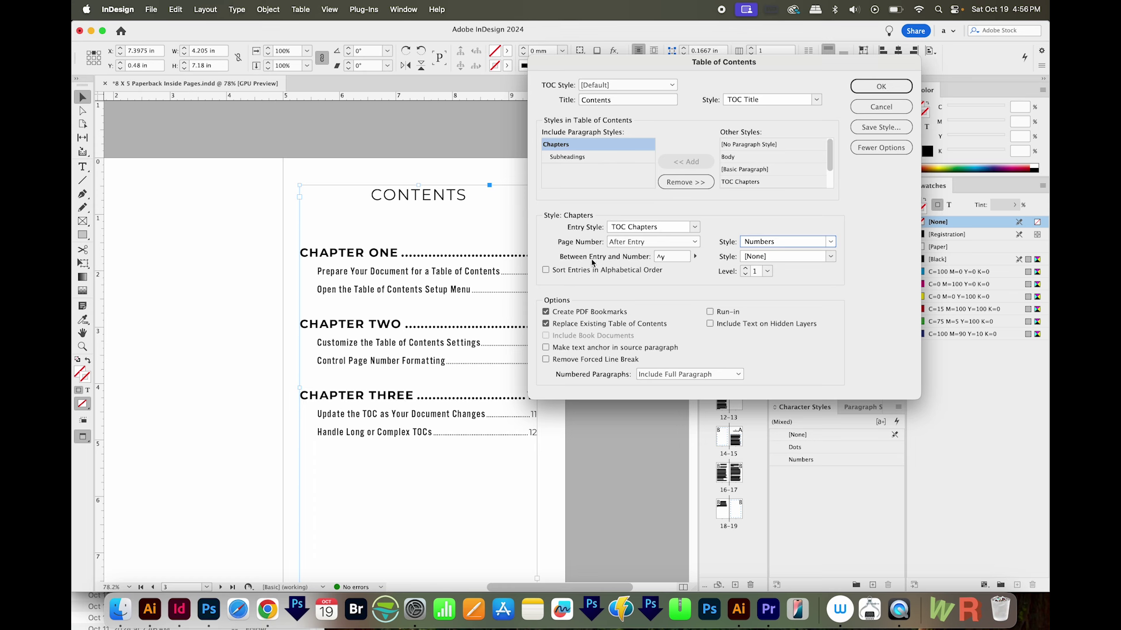
{"action": "left_click", "coordinate": [805, 259]}
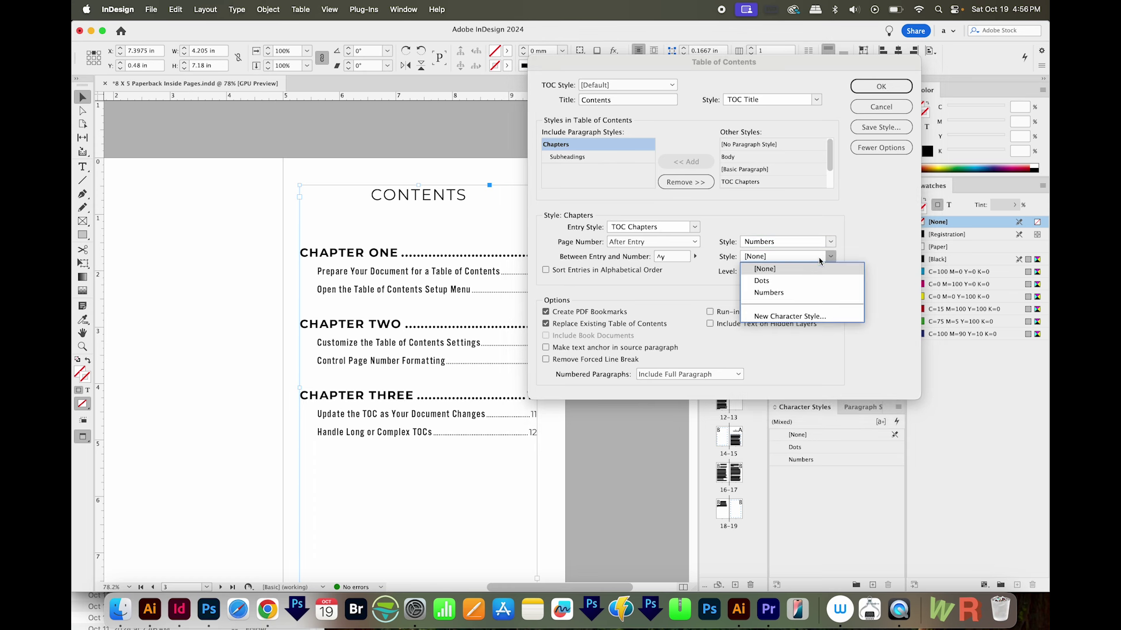
{"action": "left_click", "coordinate": [796, 281]}
{"action": "left_click", "coordinate": [880, 87]}
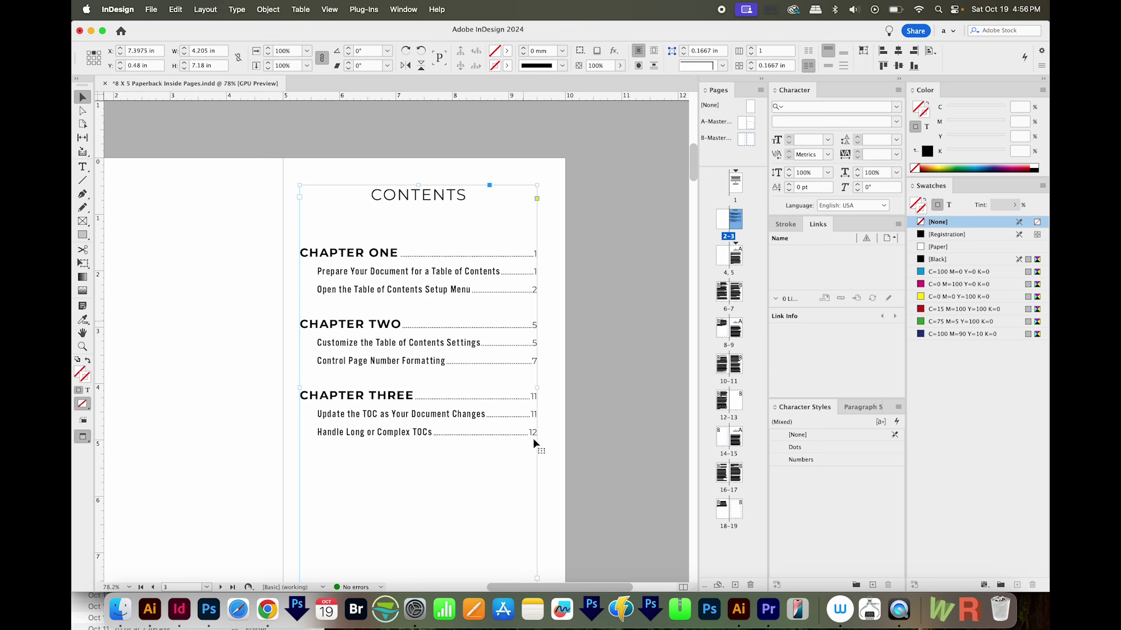
{"action": "key", "text": "z"}
{"action": "left_click", "coordinate": [408, 304]}
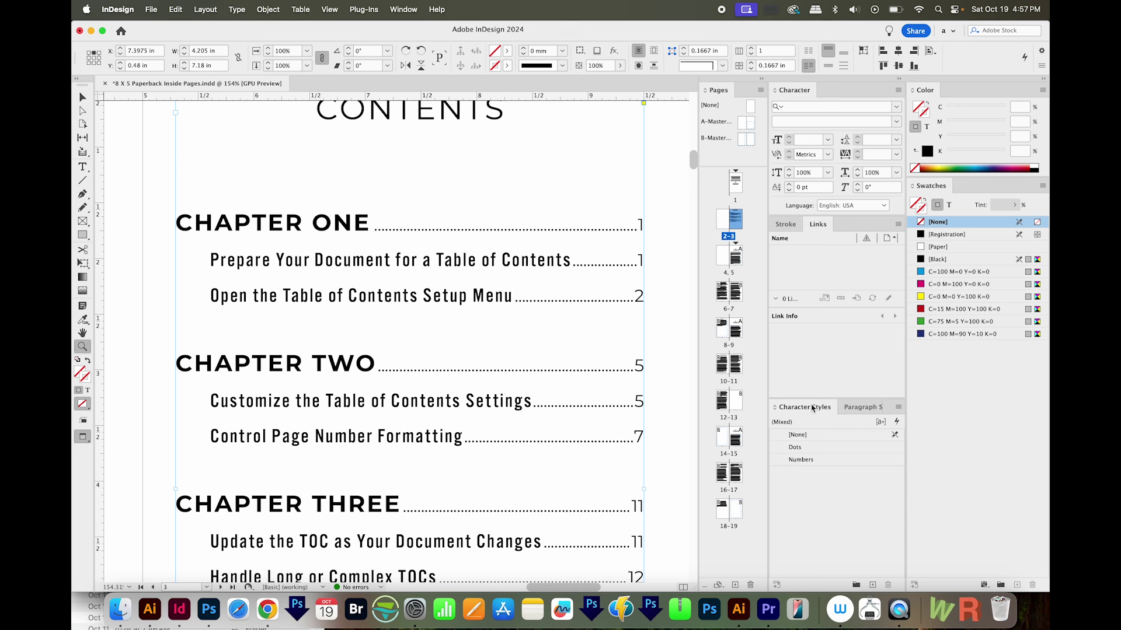
{"action": "double_click", "coordinate": [841, 465]}
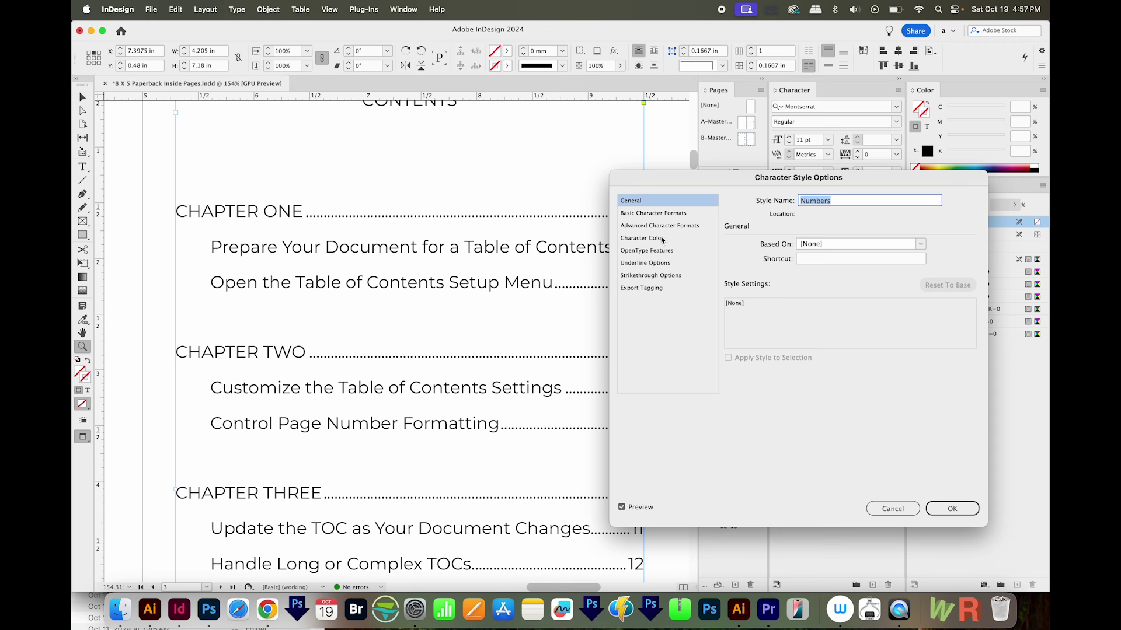
{"action": "left_click", "coordinate": [882, 510]}
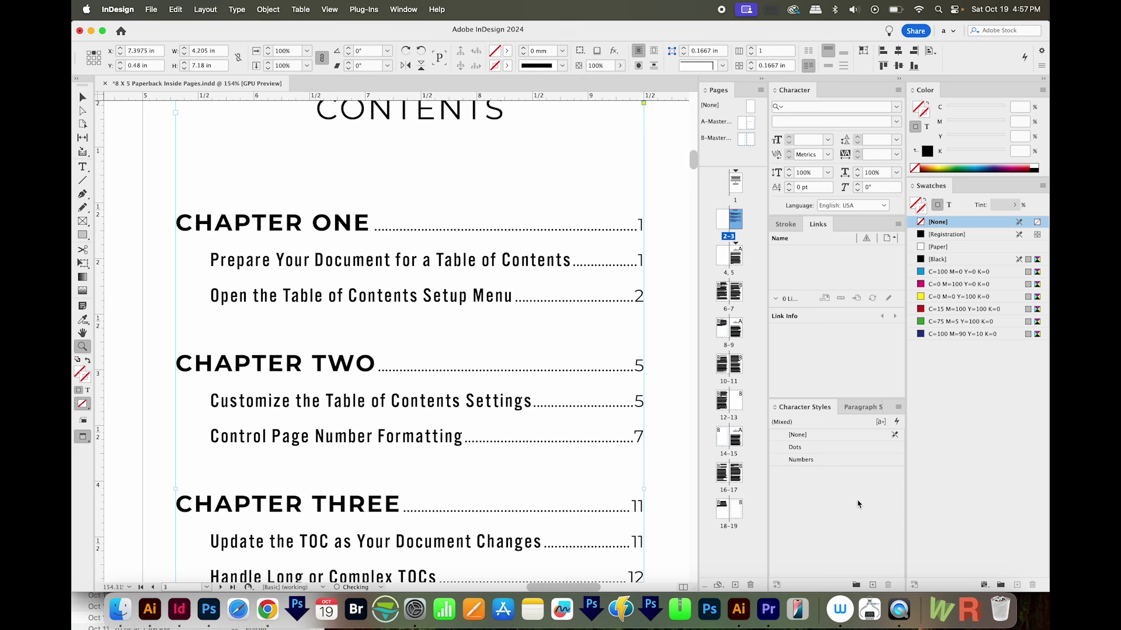
Step: With nothing selected in the document, set the Numbers character style's font style to Bold
{"action": "key", "text": "super+shift+a"}
{"action": "left_click", "coordinate": [846, 460]}
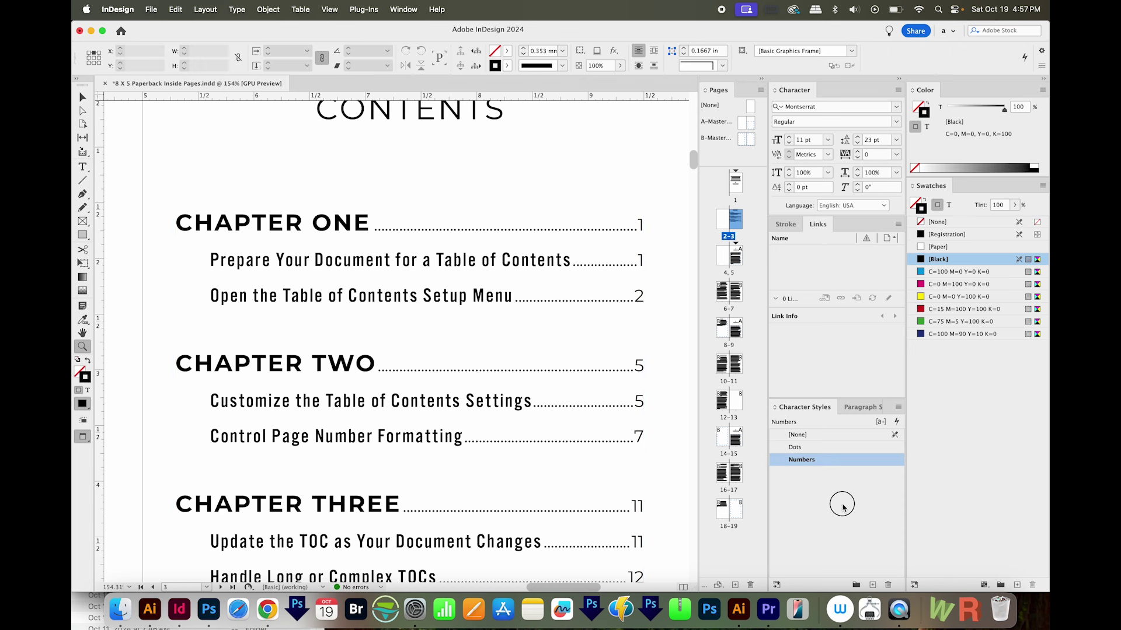
{"action": "double_click", "coordinate": [826, 461]}
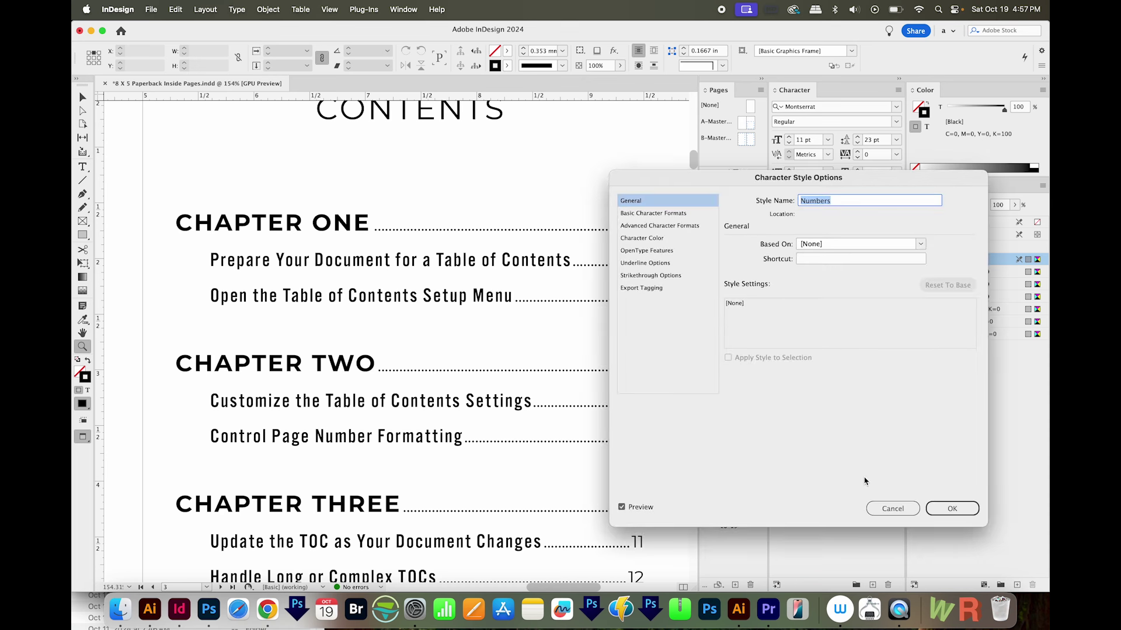
{"action": "mouse_move", "coordinate": [720, 174]}
{"action": "left_mouse_down"}
{"action": "mouse_move", "coordinate": [743, 185]}
{"action": "mouse_move", "coordinate": [732, 181]}
{"action": "left_mouse_up"}
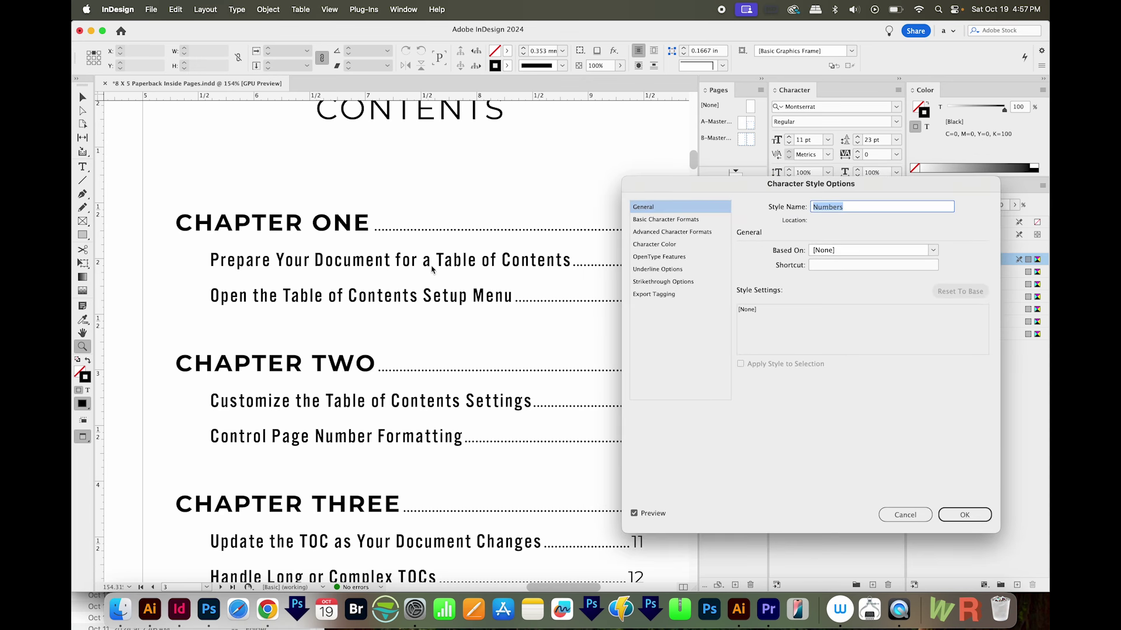
{"action": "left_click", "coordinate": [711, 221]}
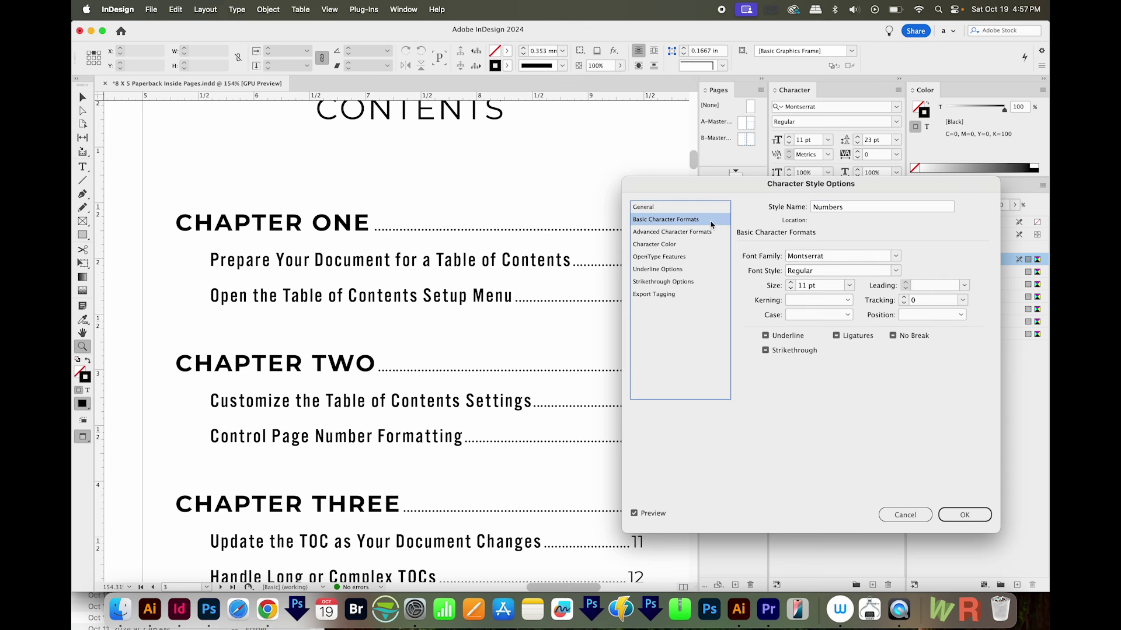
{"action": "left_click", "coordinate": [896, 271]}
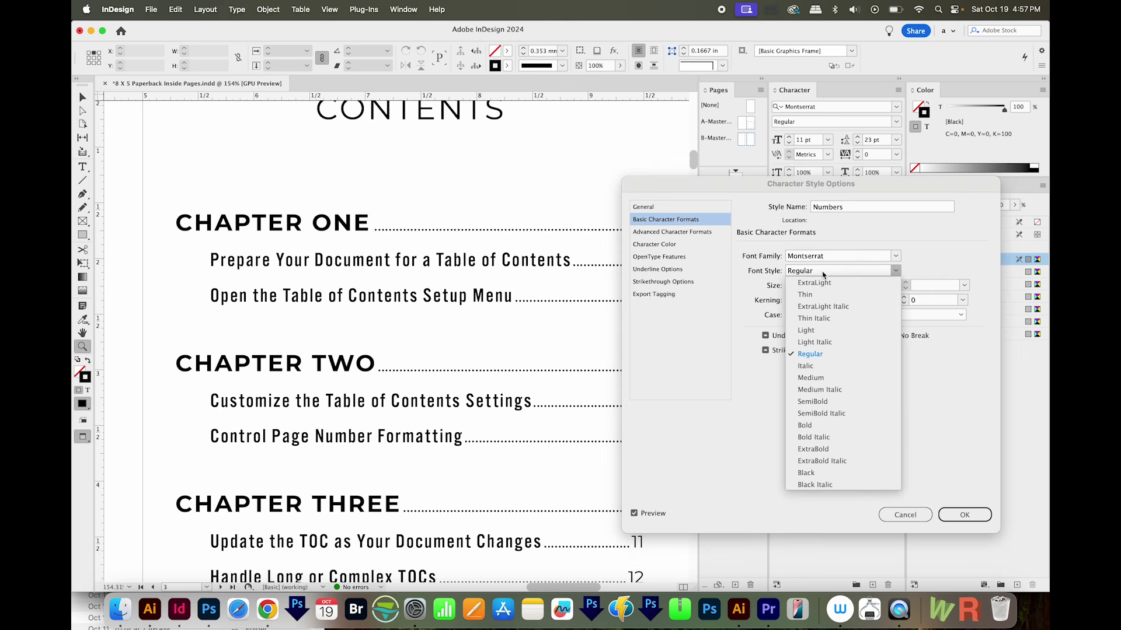
{"action": "left_click", "coordinate": [817, 426]}
{"action": "left_click_drag", "start_coordinate": [735, 185], "coordinate": [713, 133]}
{"action": "left_click", "coordinate": [948, 463]}
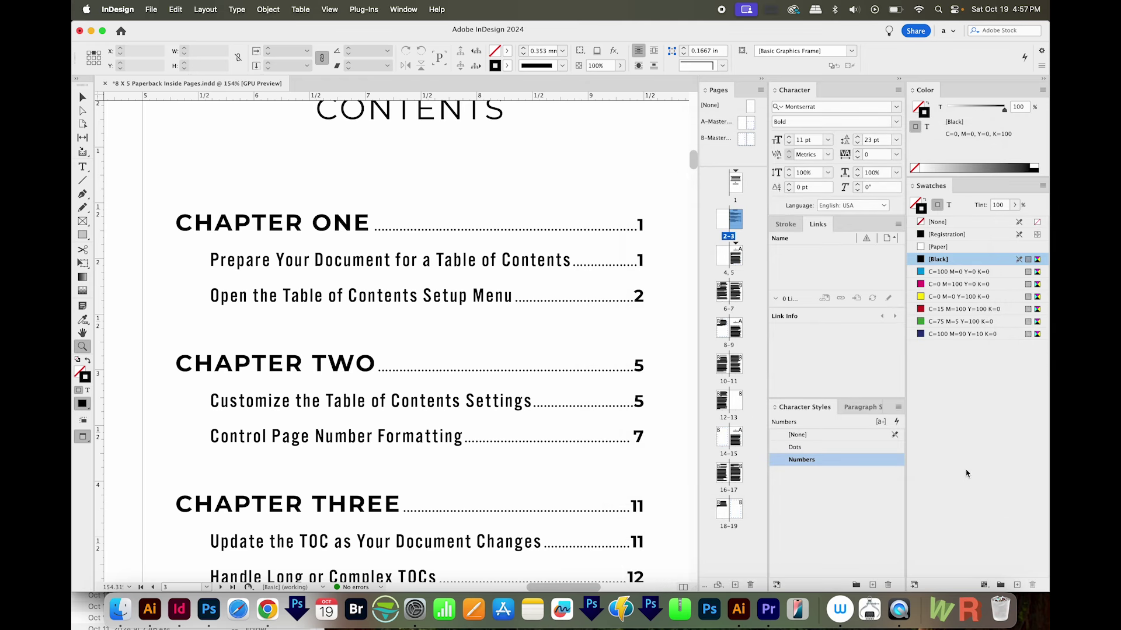
Step: Increase the size of the Dots character style to 15 pt
{"action": "double_click", "coordinate": [817, 447]}
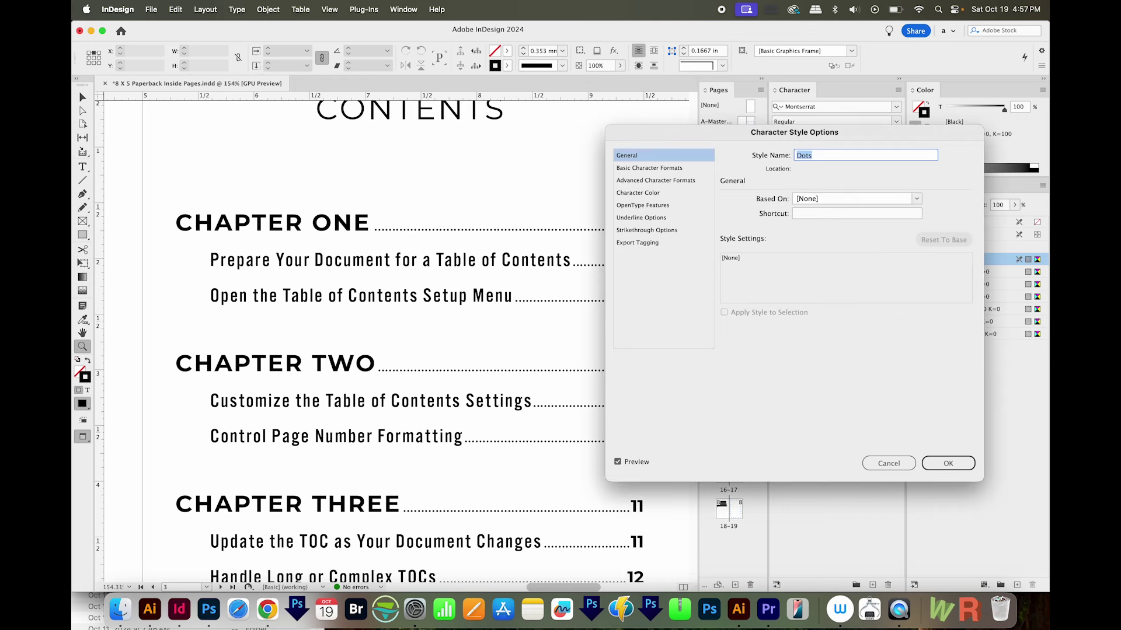
{"action": "left_click_drag", "start_coordinate": [739, 141], "coordinate": [747, 129]}
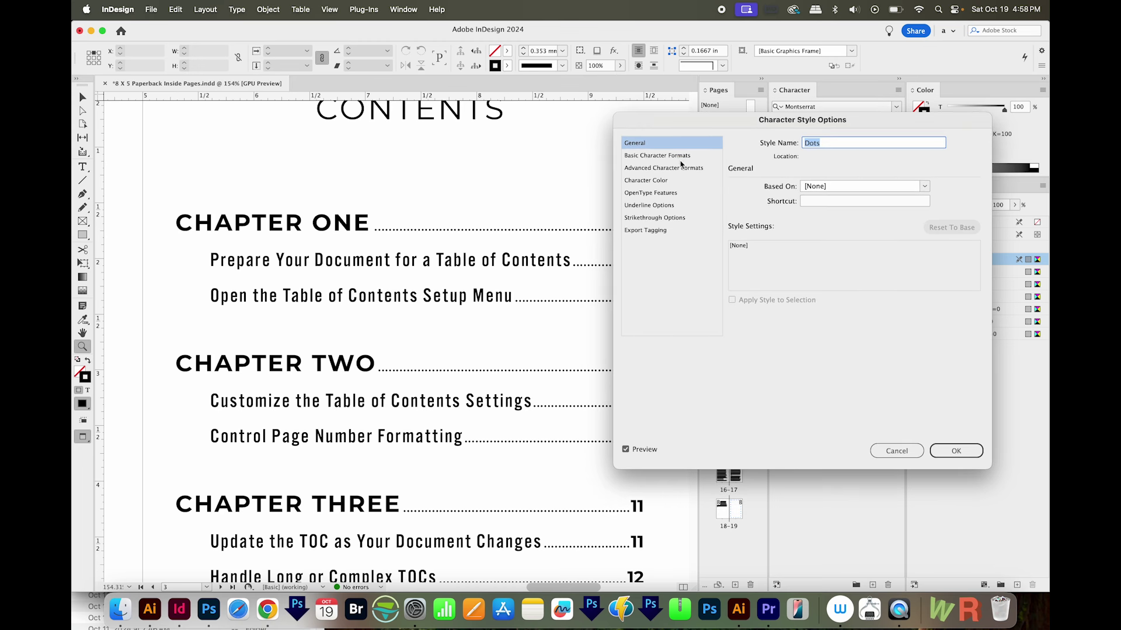
{"action": "left_click", "coordinate": [681, 157]}
{"action": "left_click", "coordinate": [782, 218]}
{"action": "left_click", "coordinate": [782, 218]}
{"action": "left_click", "coordinate": [782, 219]}
{"action": "left_click", "coordinate": [782, 219]}
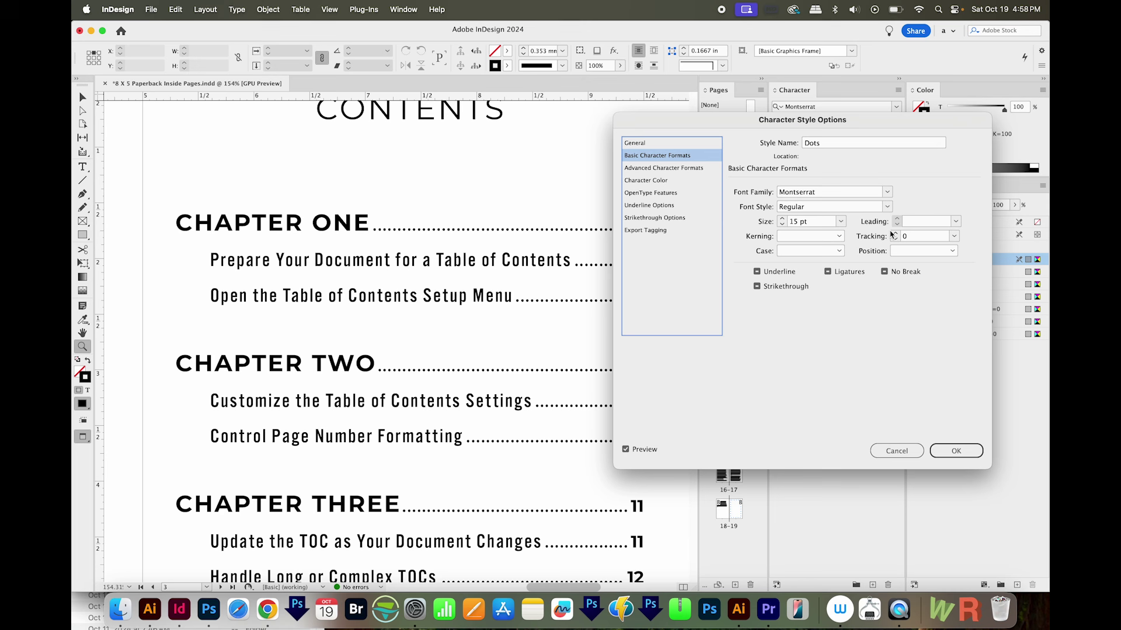
Step: Set the Dots character style's tracking to 60, apply the change and view the contents page
{"action": "left_click", "coordinate": [896, 233]}
{"action": "left_click", "coordinate": [896, 233]}
{"action": "left_click", "coordinate": [896, 234]}
{"action": "left_click", "coordinate": [896, 234]}
{"action": "left_click", "coordinate": [895, 234]}
{"action": "left_click", "coordinate": [896, 233]}
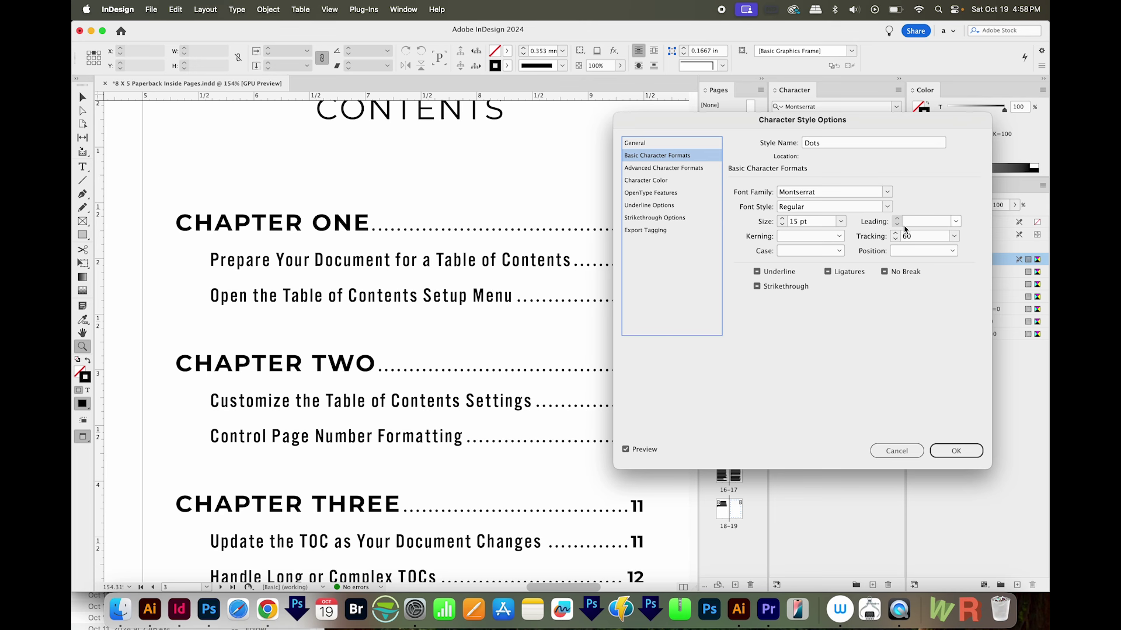
{"action": "left_click", "coordinate": [956, 451]}
{"action": "key", "text": "super+1"}
{"action": "left_click_drag", "start_coordinate": [370, 408], "coordinate": [468, 390]}
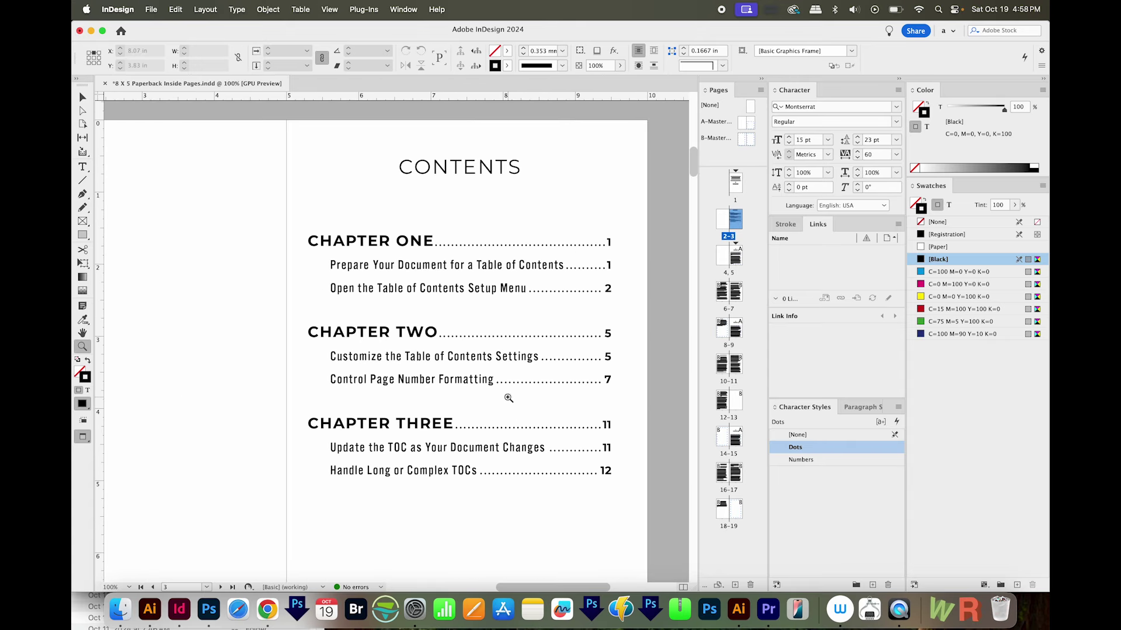
Step: Copy the "Open the Table of Contents Setup Menu" subheading from page 2 into its own paragraph above "Next, you'll use the Include Paragraph Styles" on page 3
{"action": "key", "text": "super+minus"}
{"action": "key", "text": "super+minus"}
{"action": "key", "text": "super+minus"}
{"action": "scroll", "coordinate": [385, 293], "scroll_direction": "down", "scroll_amount": 6}
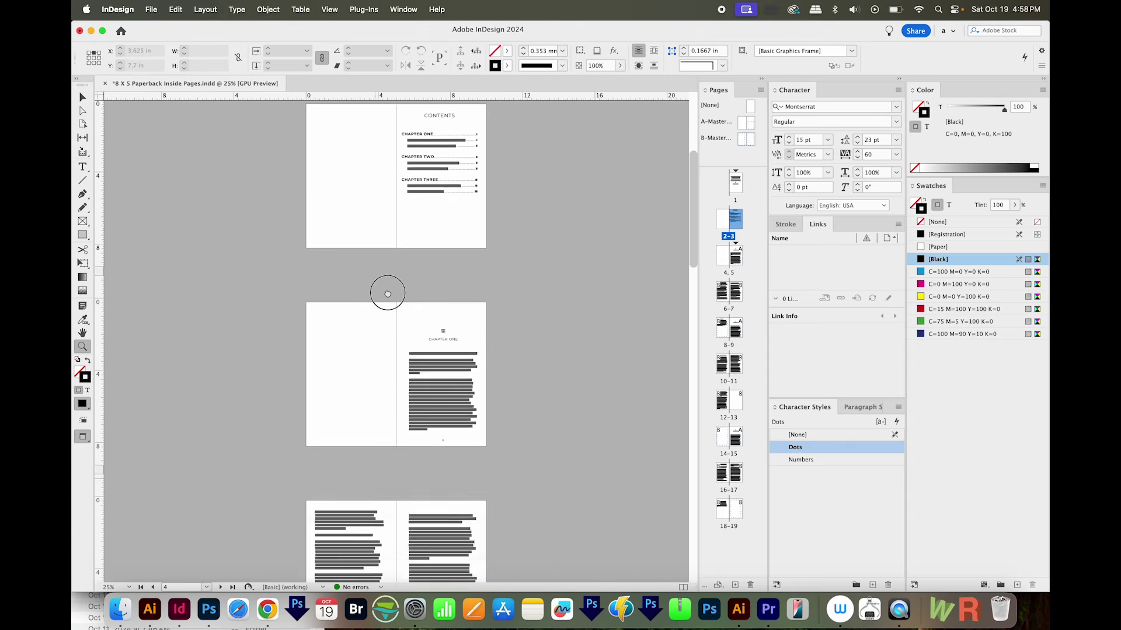
{"action": "scroll", "coordinate": [407, 298], "scroll_direction": "down", "scroll_amount": 2}
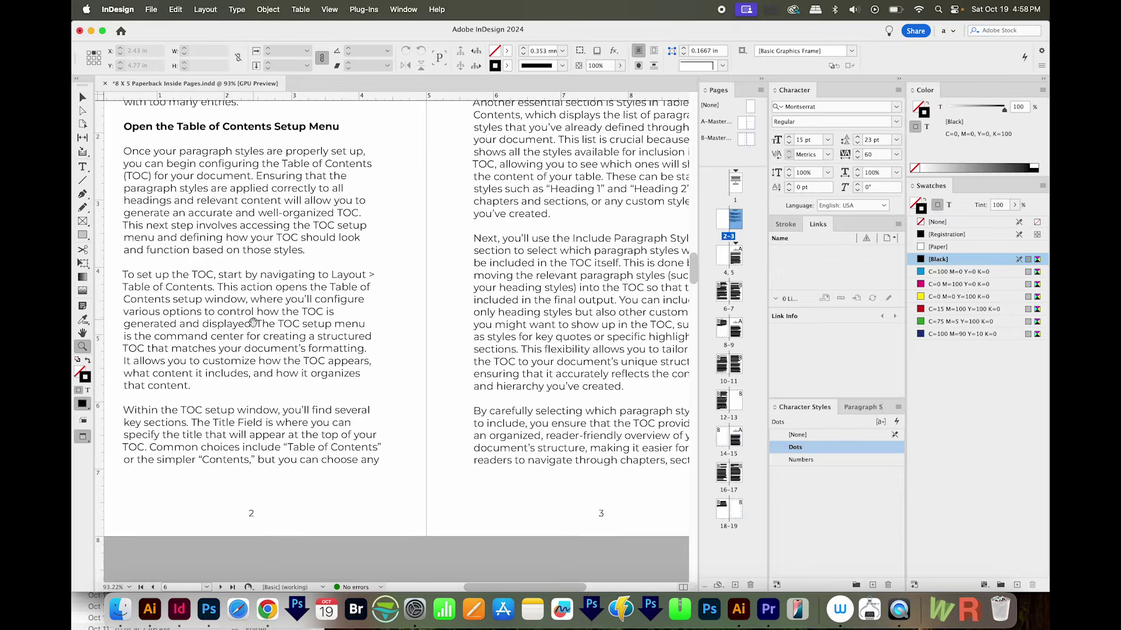
{"action": "scroll", "coordinate": [255, 441], "scroll_direction": "up", "scroll_amount": 5}
{"action": "key", "text": "t"}
{"action": "left_click_drag", "start_coordinate": [329, 261], "coordinate": [113, 263]}
{"action": "key", "text": "super+c"}
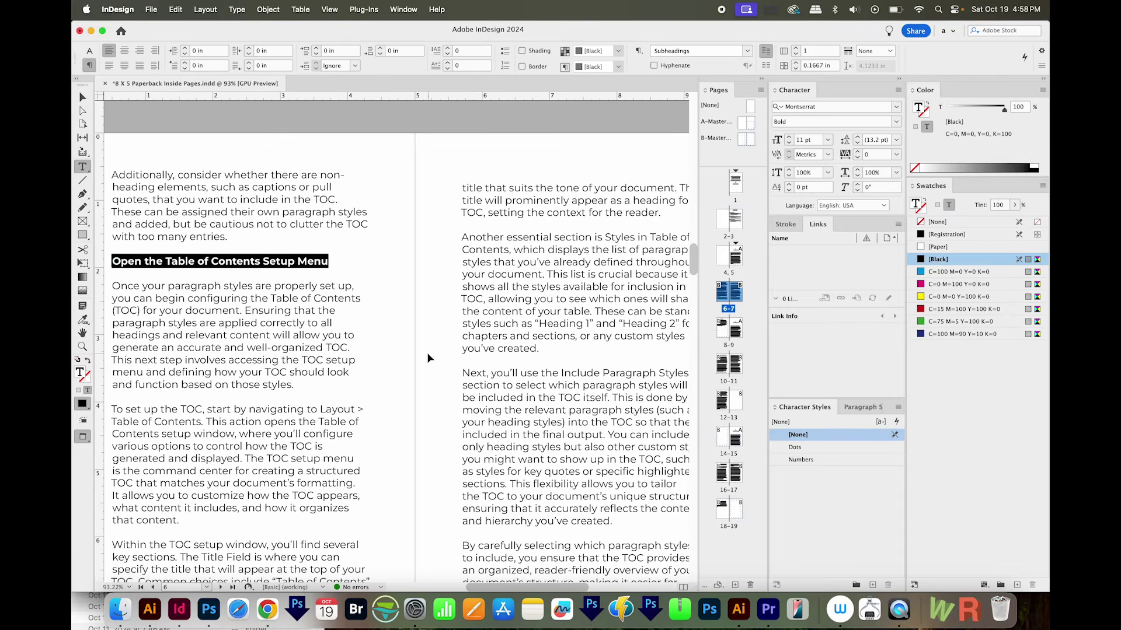
{"action": "left_click", "coordinate": [521, 359]}
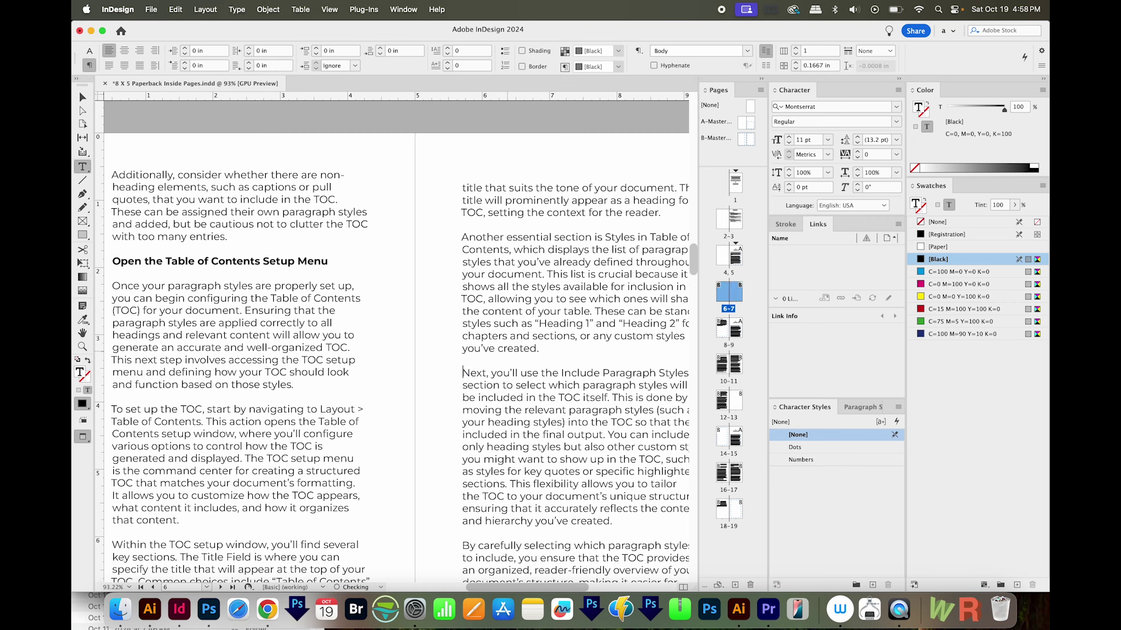
{"action": "key", "text": "Return"}
{"action": "key", "text": "Return"}
{"action": "key", "text": "super+v"}
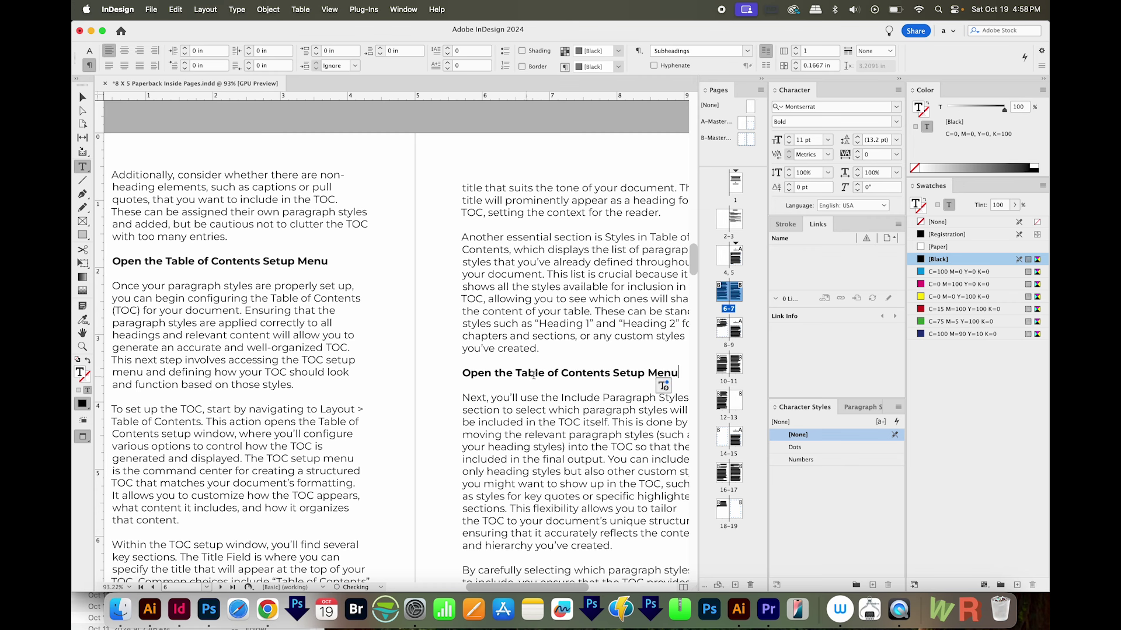
Step: Replace the text of the pasted subheading on page 3 with "Include Paragraph Styles"
{"action": "triple_click", "coordinate": [580, 373]}
{"action": "type", "text": "Include Paragraph Styles"}
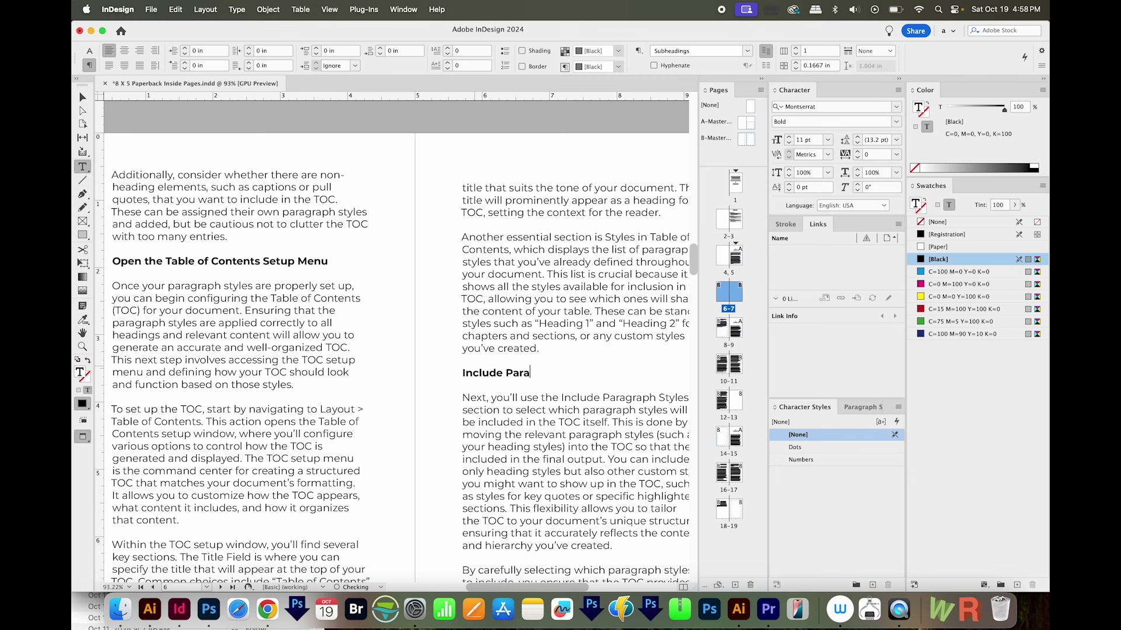
{"action": "key", "text": "Escape"}
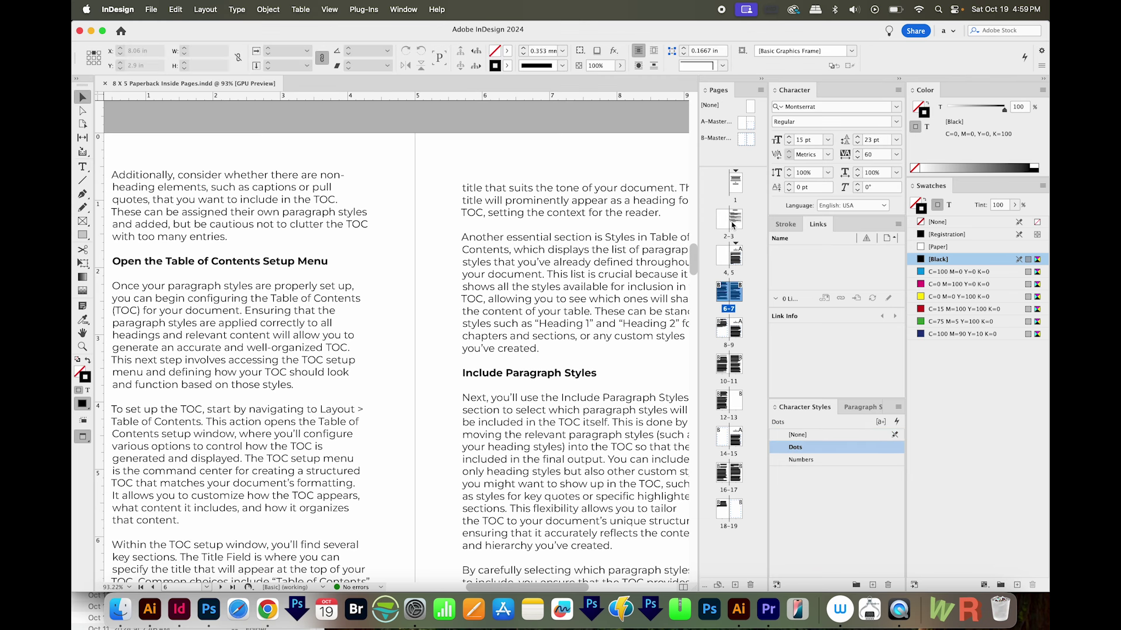
Step: Update the existing table of contents on the contents page to include the new subheading
{"action": "double_click", "coordinate": [732, 225]}
{"action": "left_click_drag", "start_coordinate": [370, 305], "coordinate": [567, 299]}
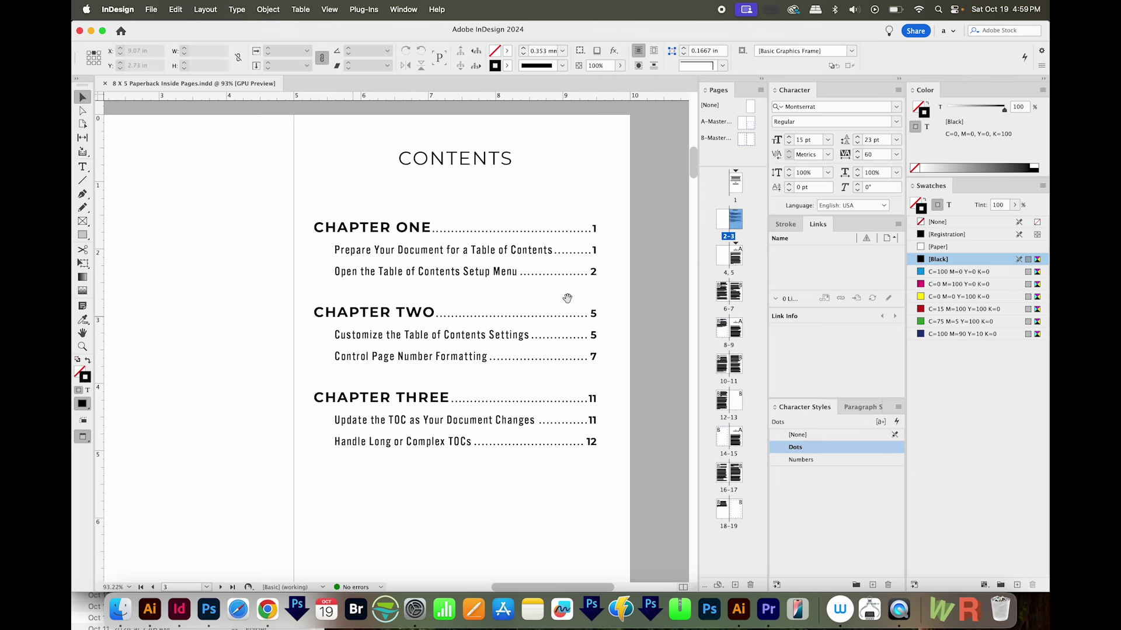
{"action": "left_click", "coordinate": [402, 342]}
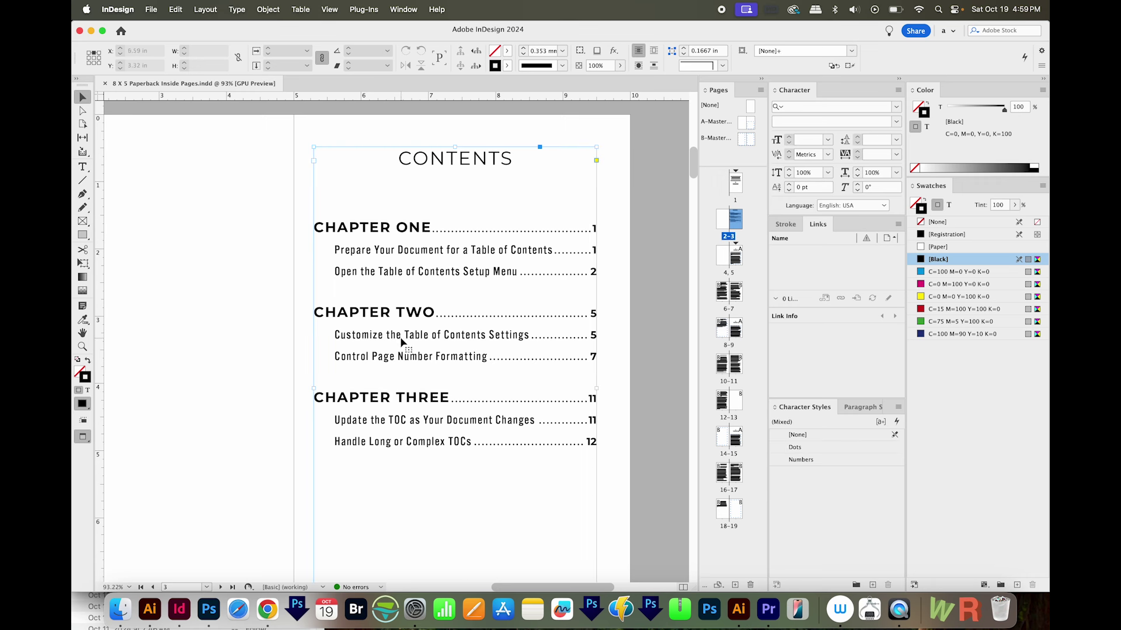
{"action": "left_click", "coordinate": [206, 10]}
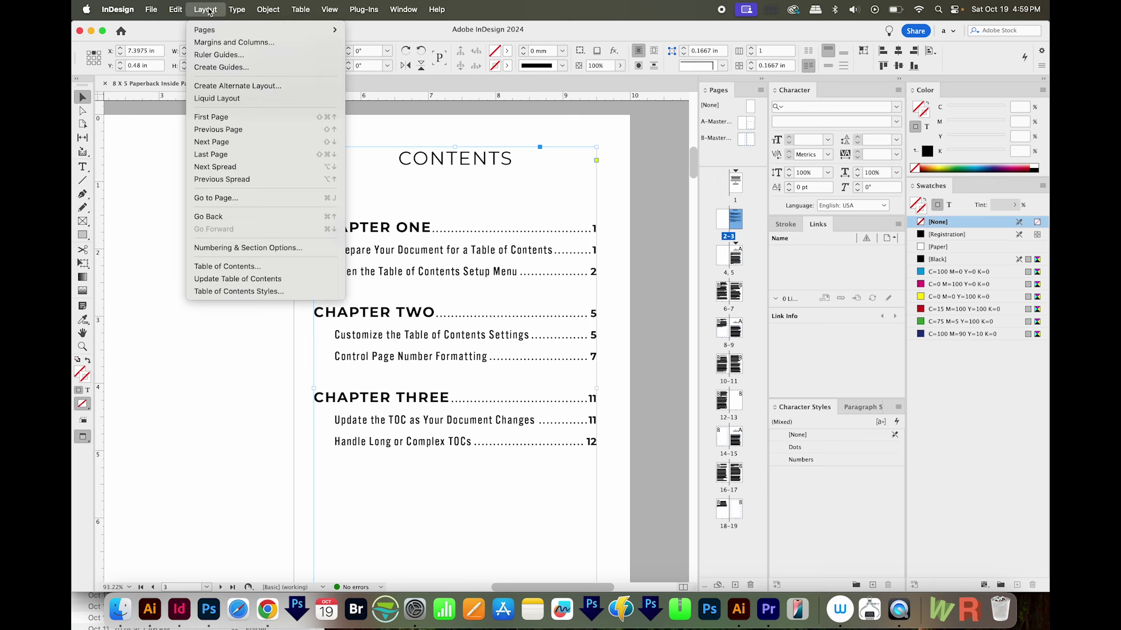
{"action": "left_click", "coordinate": [271, 281]}
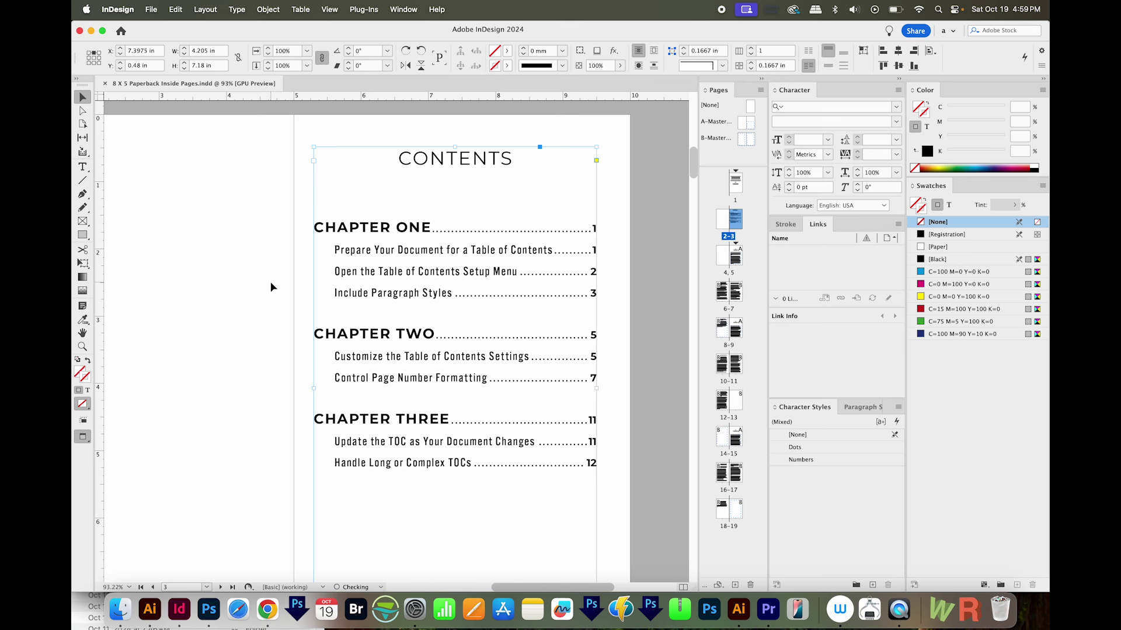